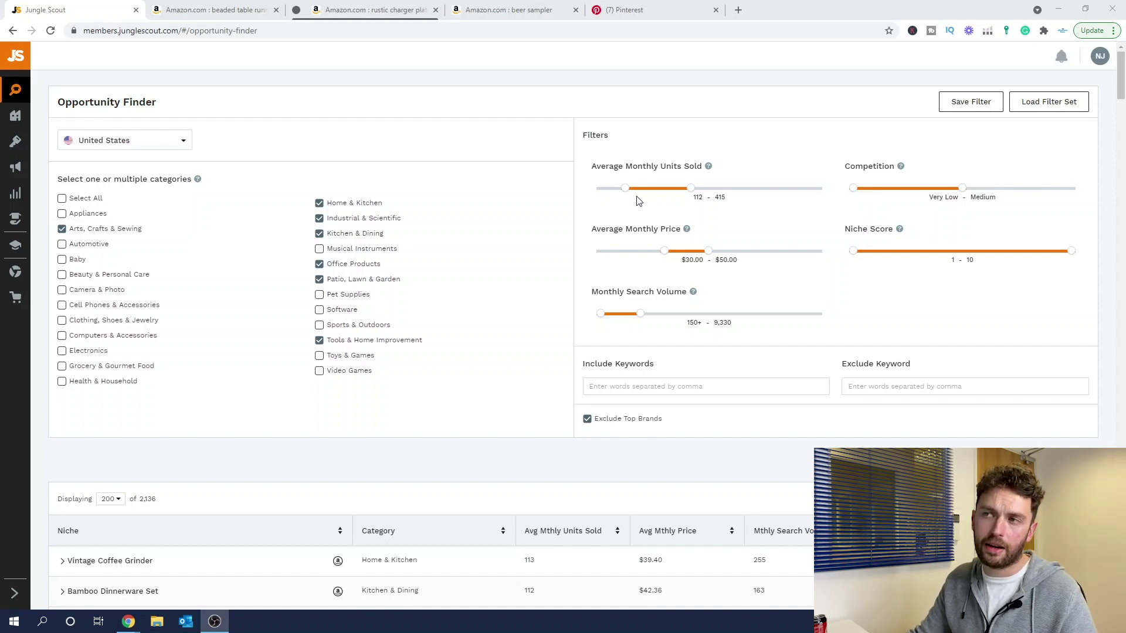
left_click(703, 199)
left_click(765, 225)
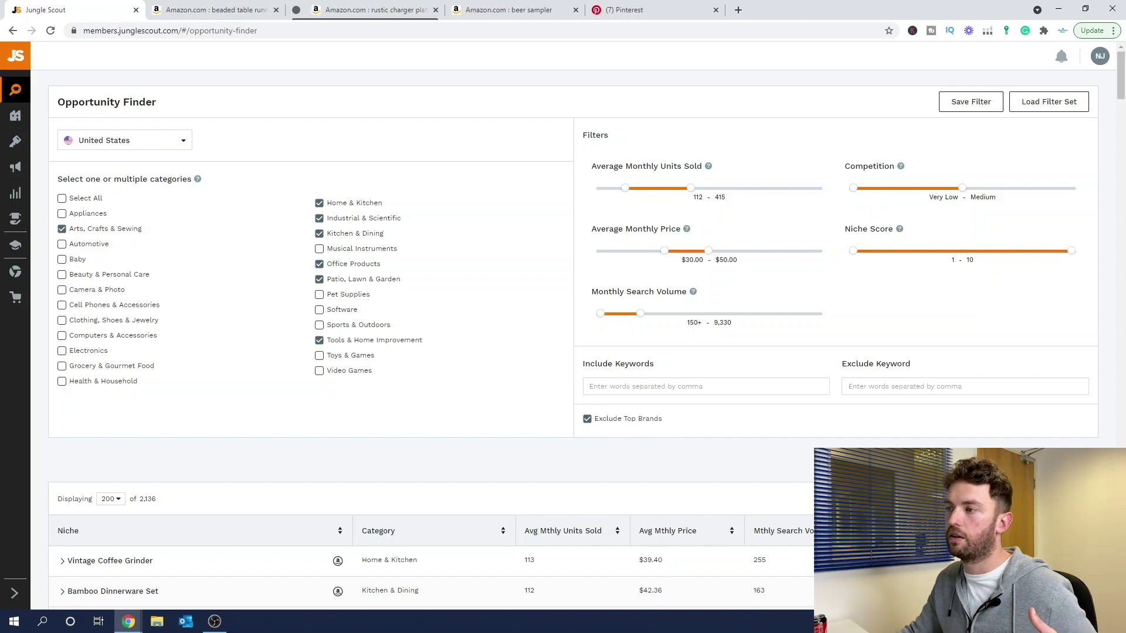
Step: Sort the niche results by Niche Score in descending order, and switch the sorting back to ascending
scroll(1086, 432, "down", 2)
scroll(1073, 381, "down", 1)
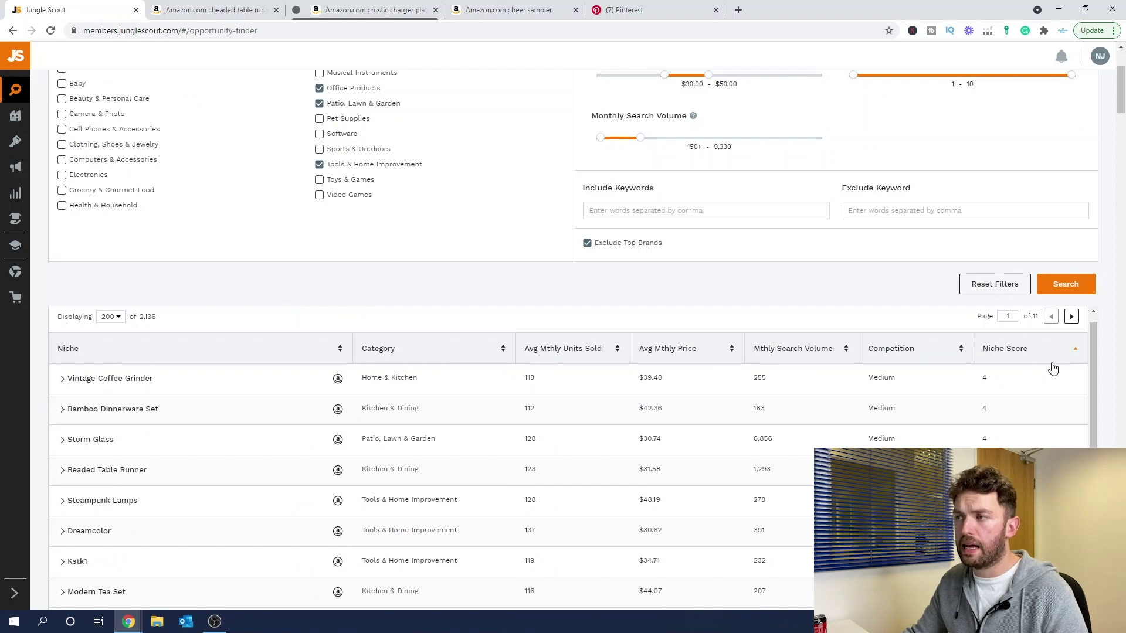
mouse_move(1039, 356)
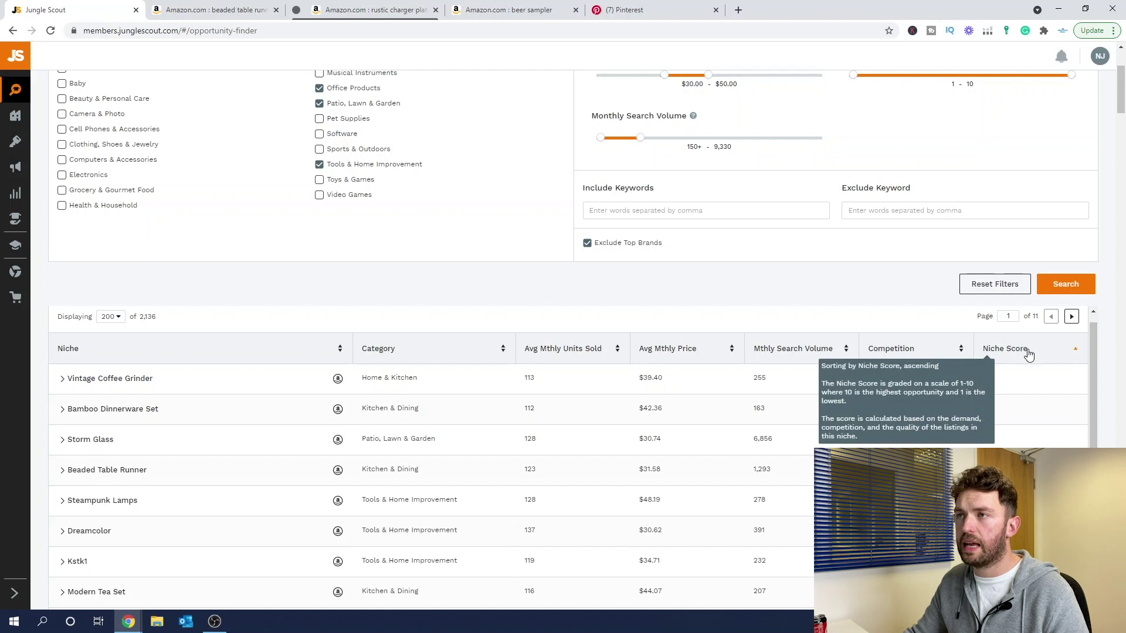
left_click(1076, 359)
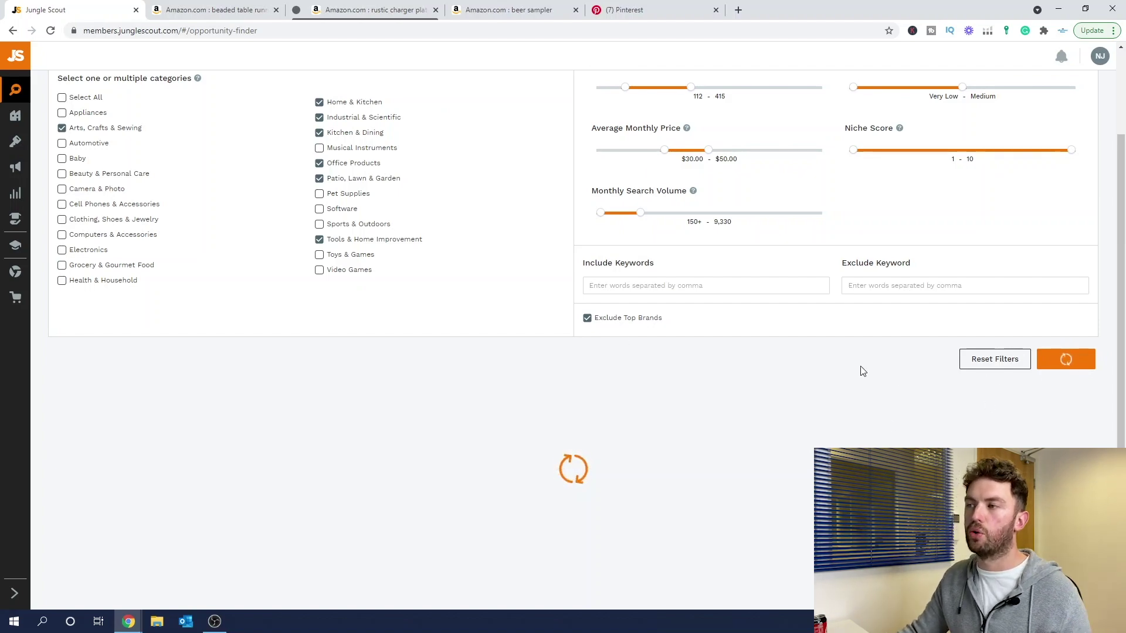
scroll(859, 371, "down", 1)
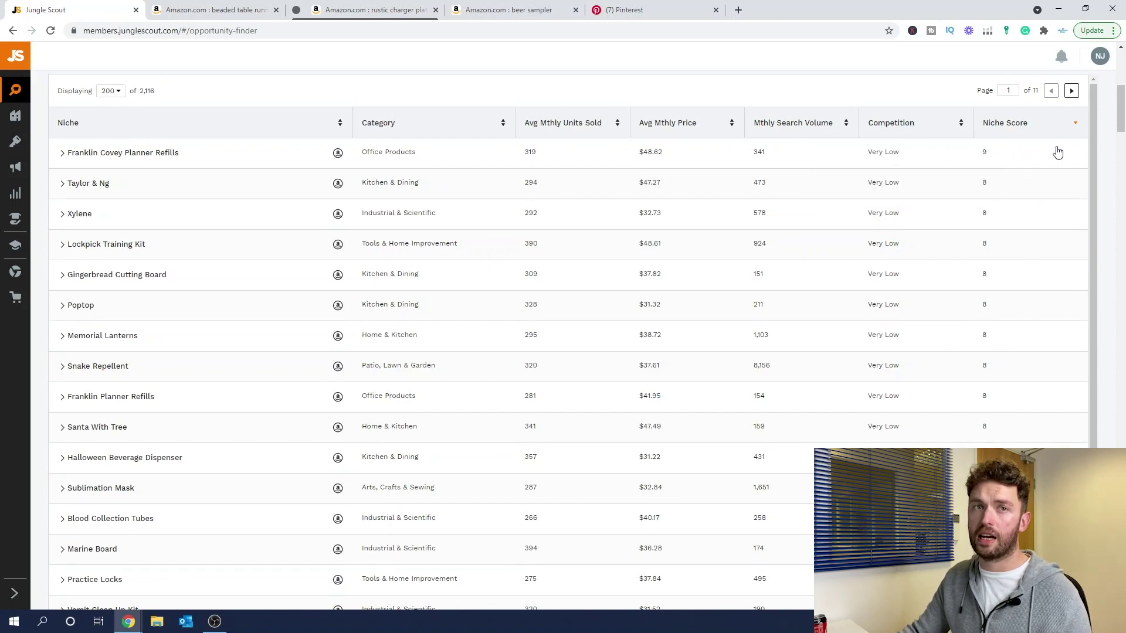
left_click(1073, 124)
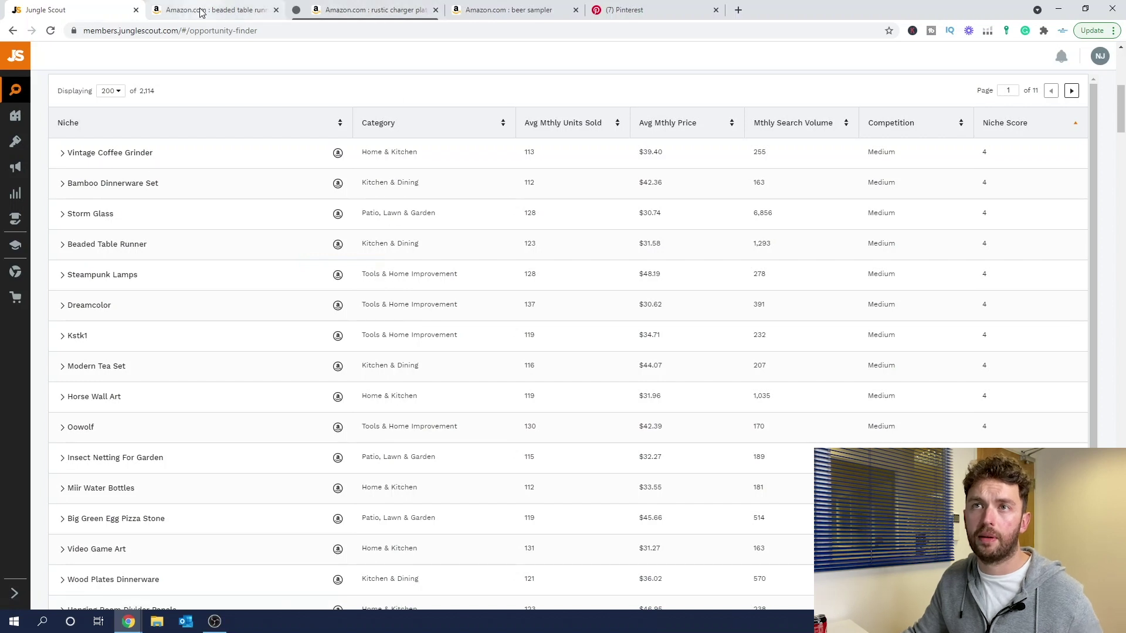
Step: Browse the niche list from the lowest Niche Score upward for product ideas, and return to the start of the list
scroll(307, 315, "down", 2)
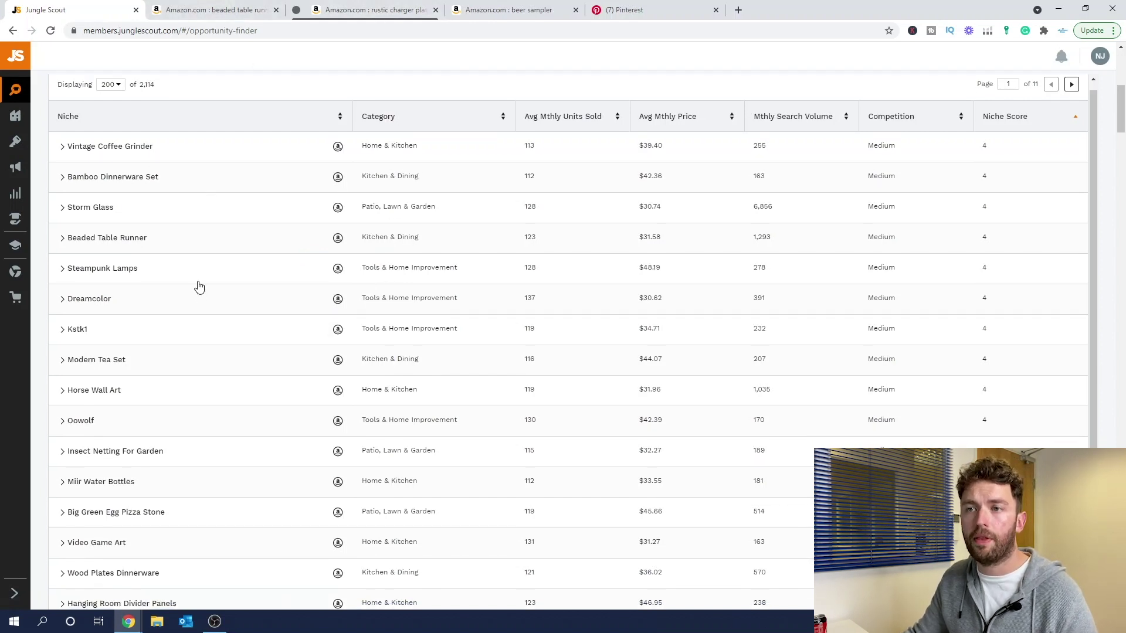
scroll(209, 233, "down", 1)
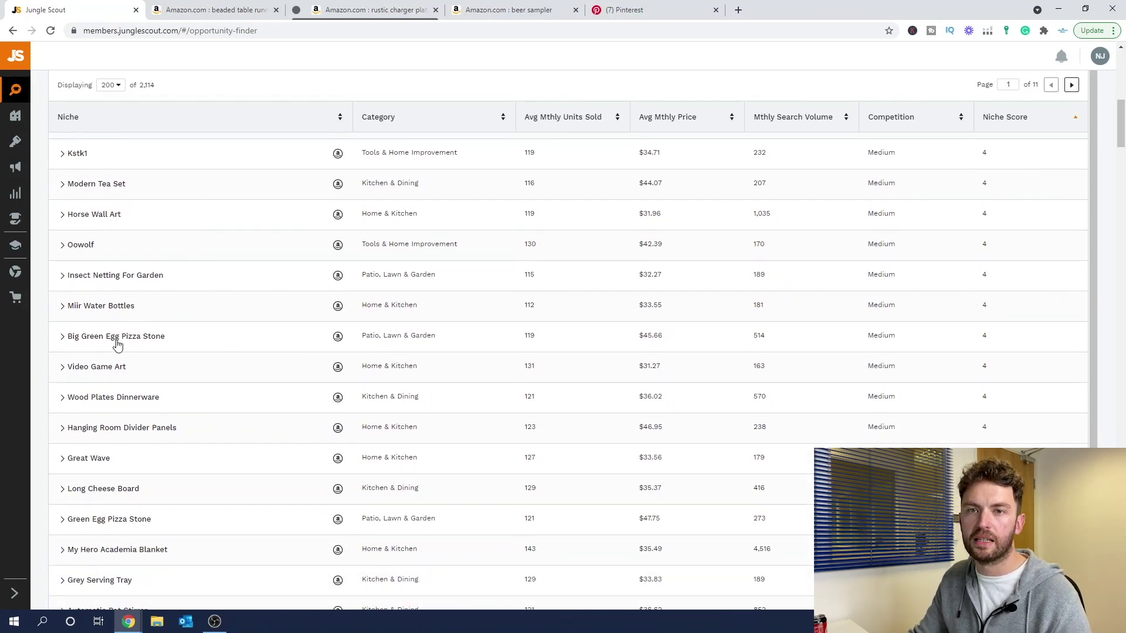
scroll(119, 401, "down", 1)
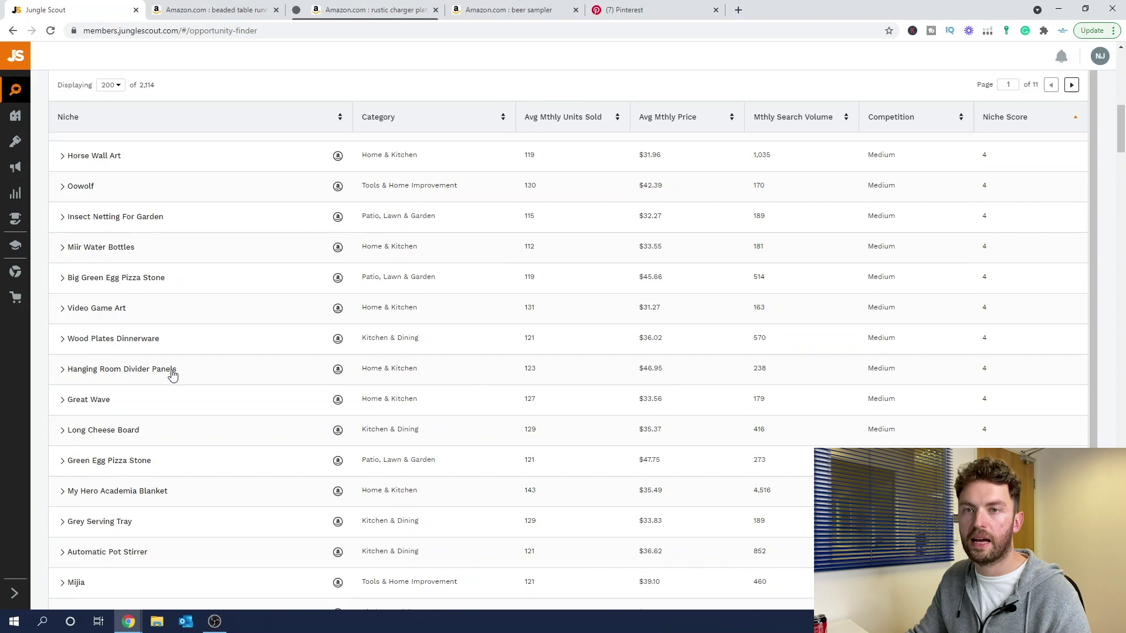
scroll(173, 375, "down", 1)
scroll(182, 330, "down", 1)
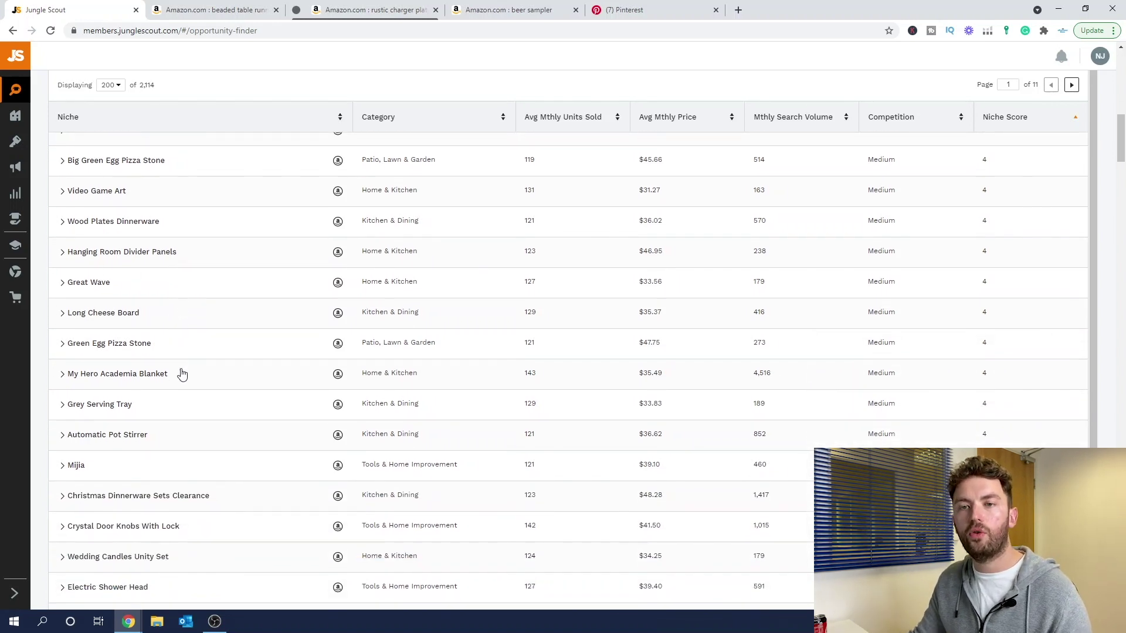
scroll(180, 371, "down", 2)
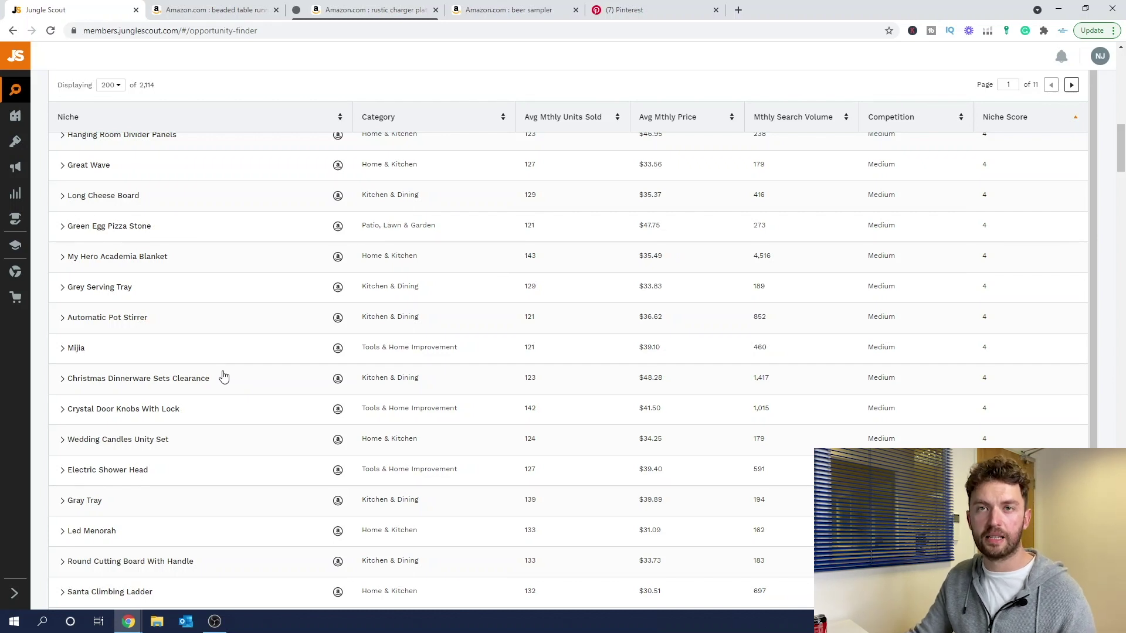
scroll(276, 378, "down", 1)
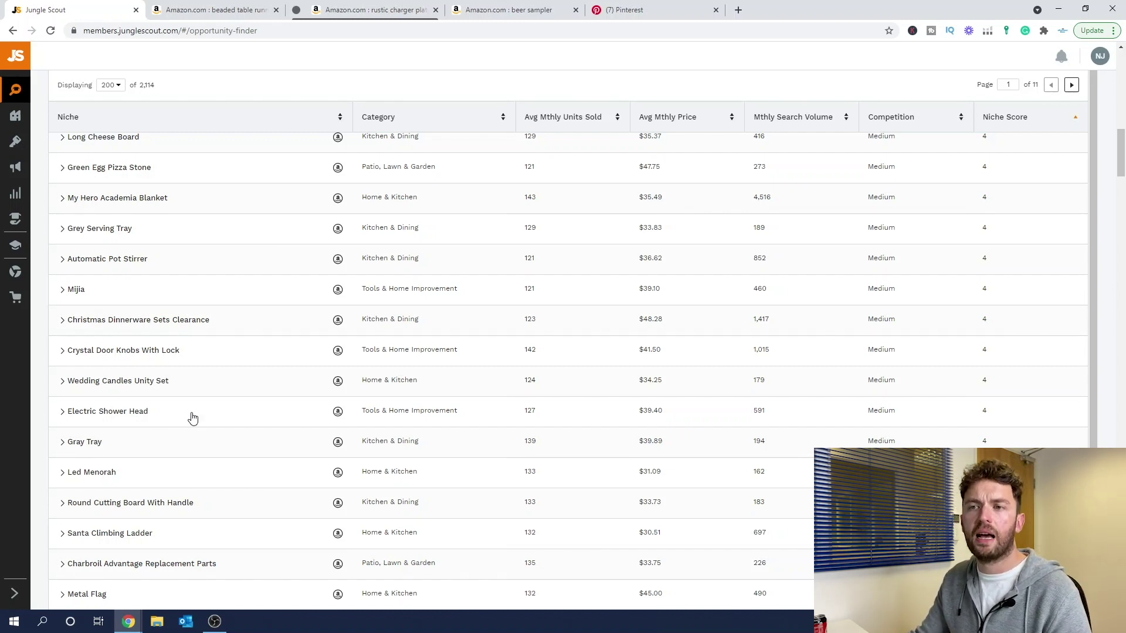
scroll(266, 419, "down", 1)
scroll(265, 419, "down", 5)
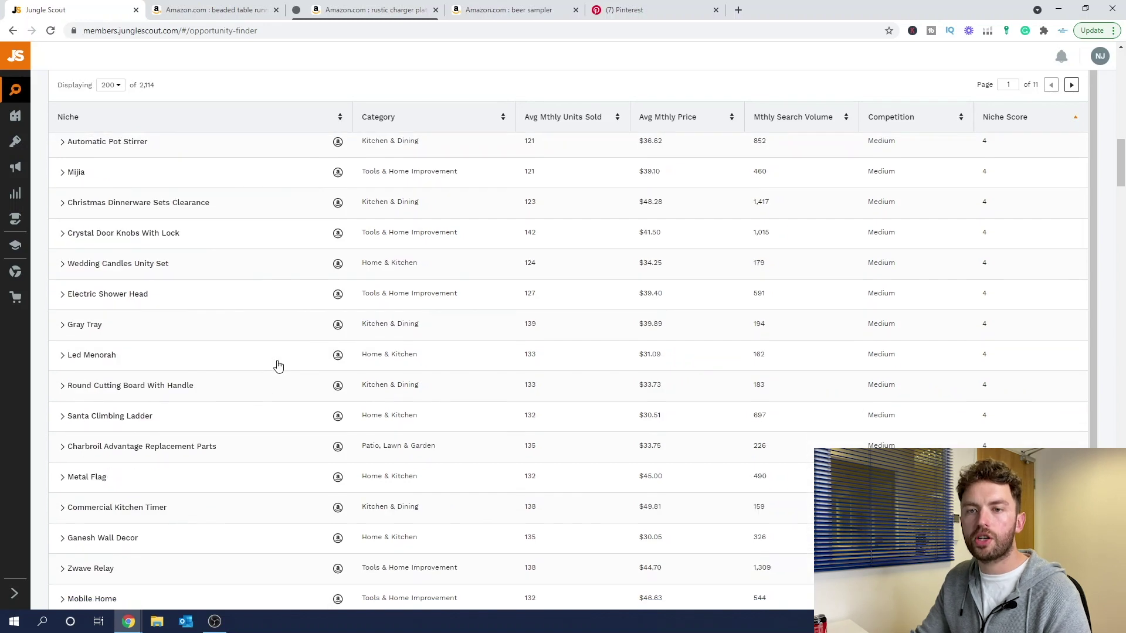
scroll(278, 365, "down", 3)
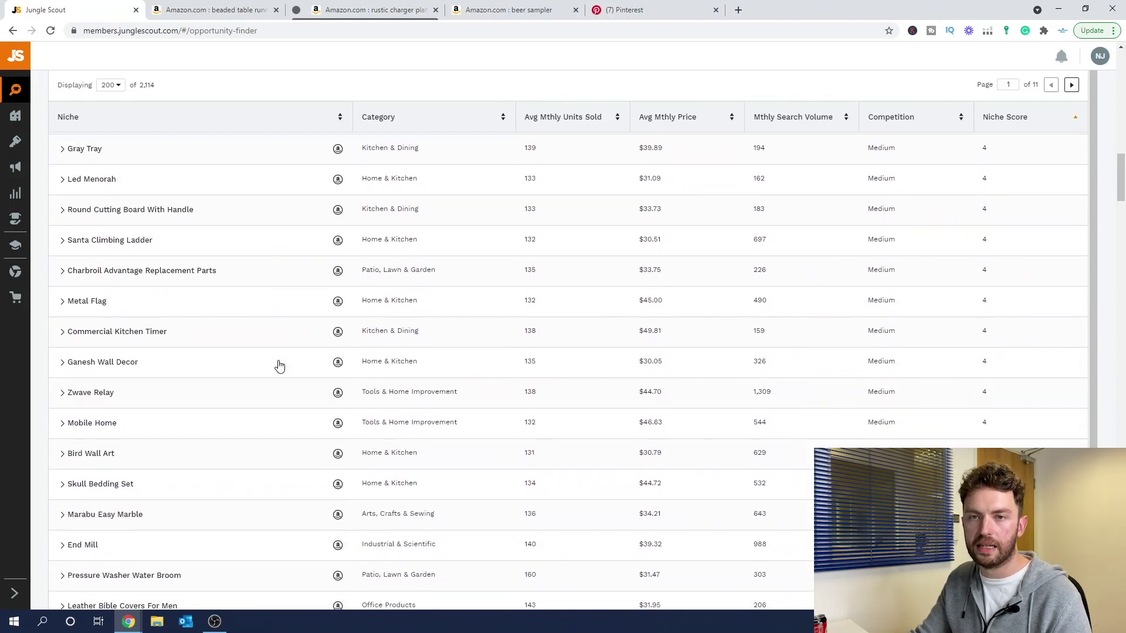
scroll(279, 365, "down", 6)
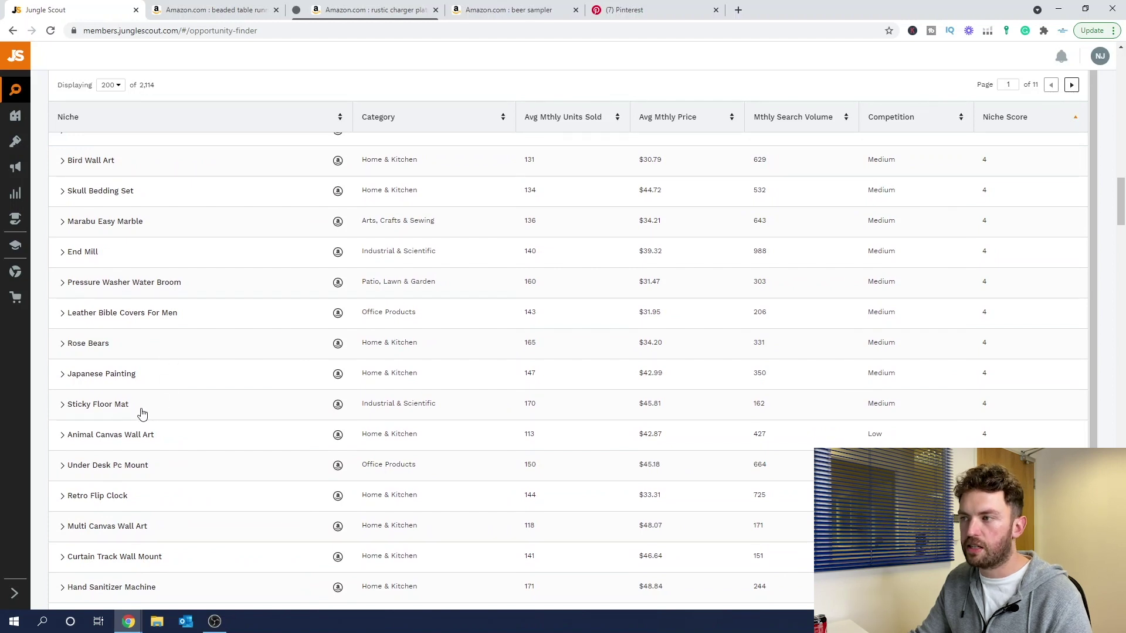
scroll(252, 424, "down", 3)
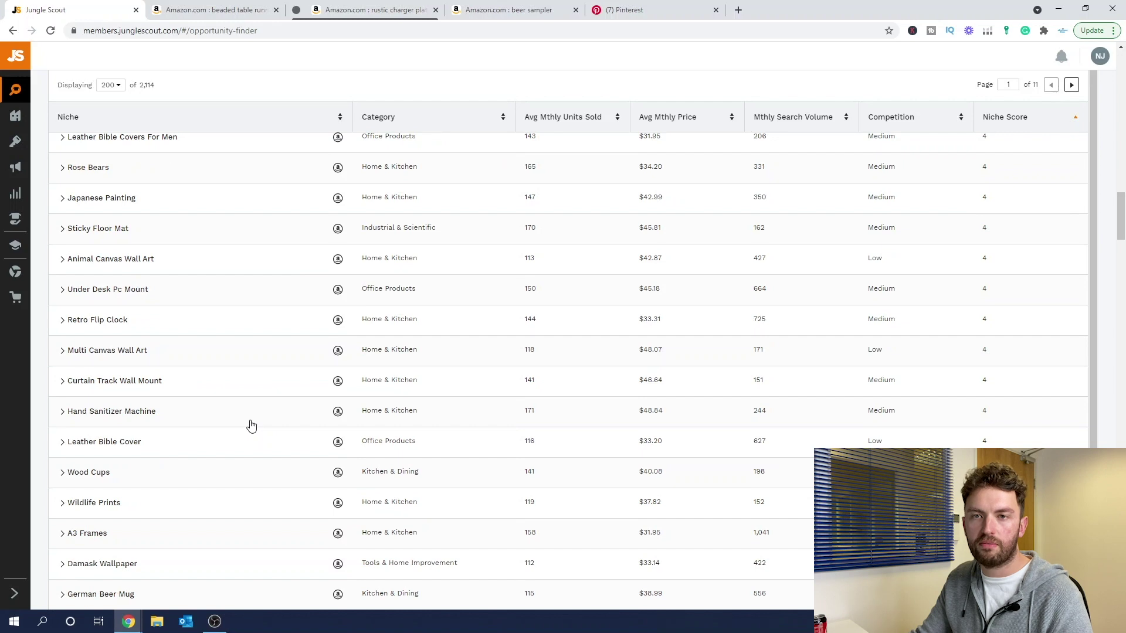
scroll(193, 397, "down", 5)
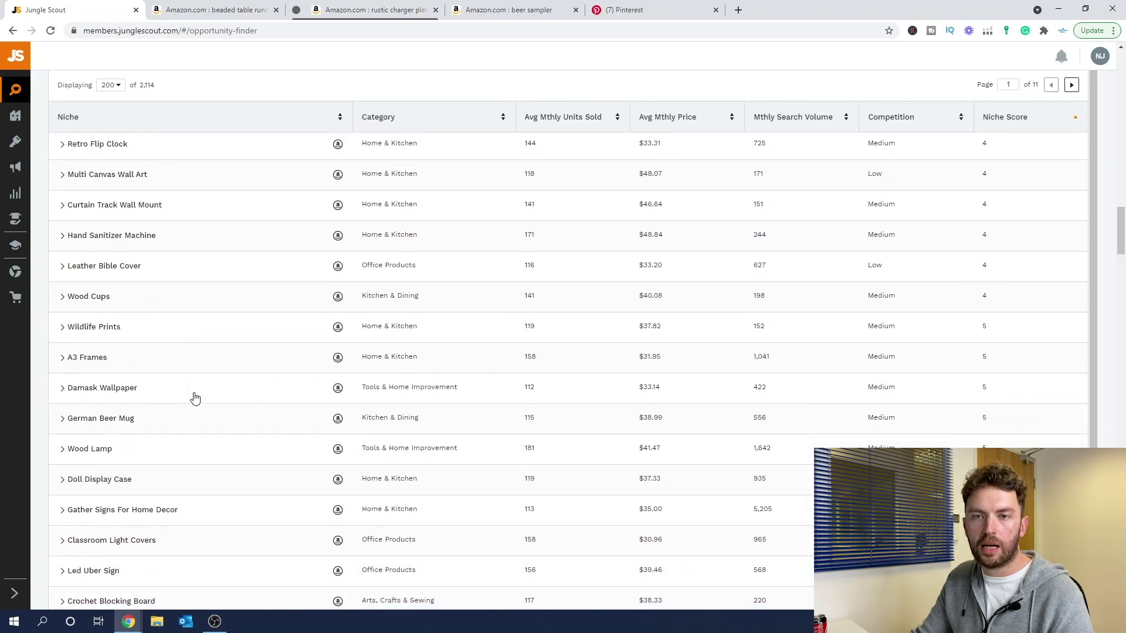
scroll(195, 398, "down", 1)
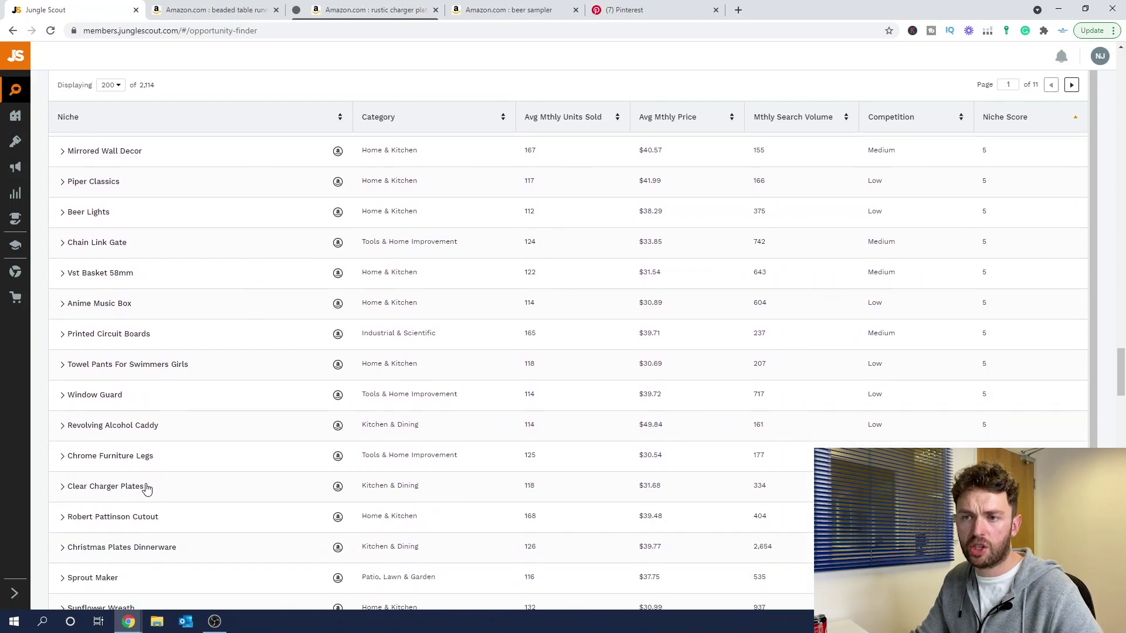
scroll(282, 495, "down", 7)
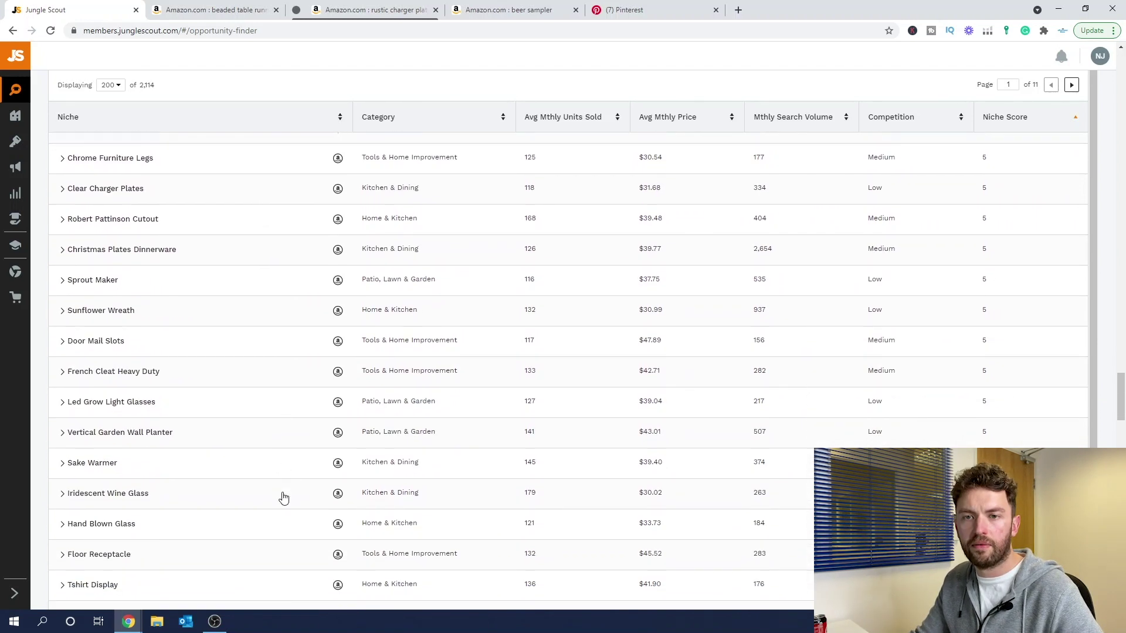
scroll(283, 497, "down", 2)
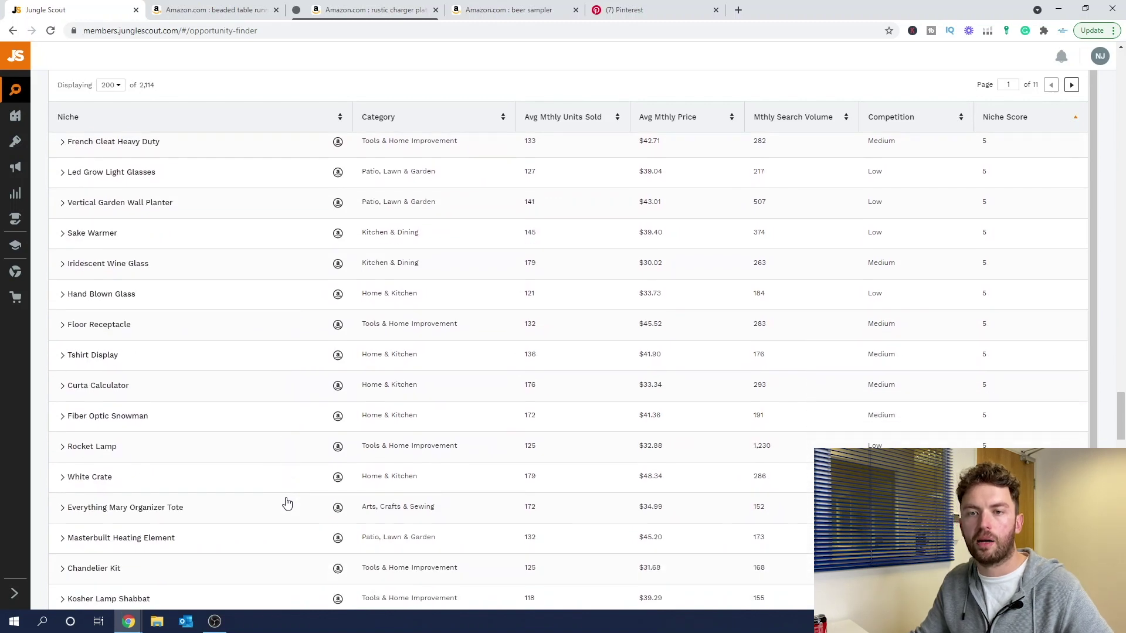
scroll(283, 497, "down", 2)
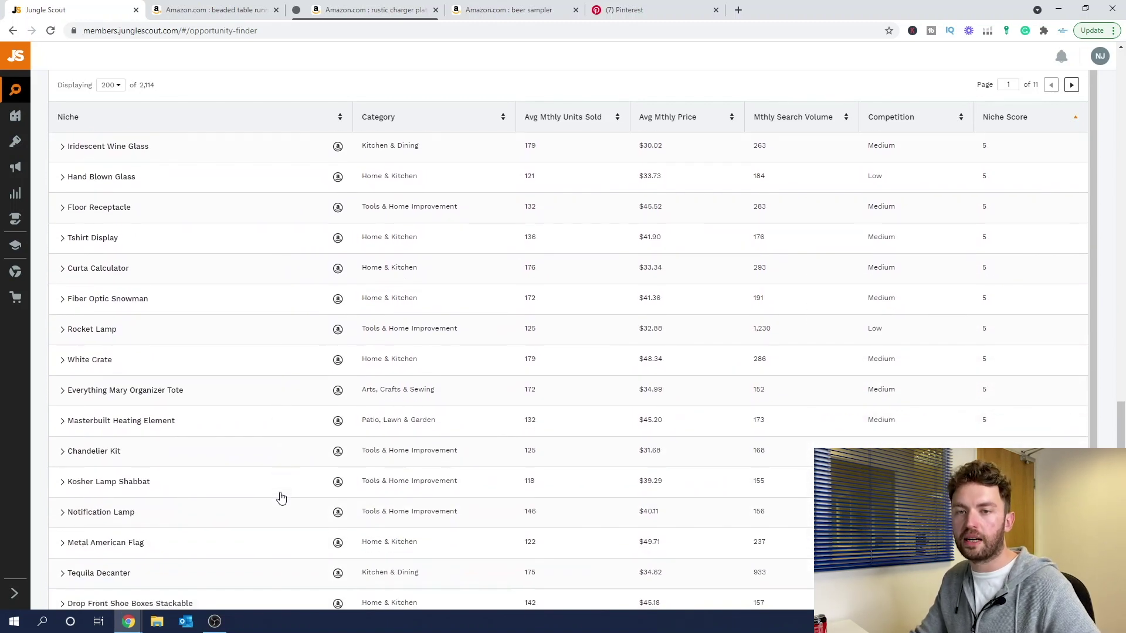
scroll(281, 501, "down", 3)
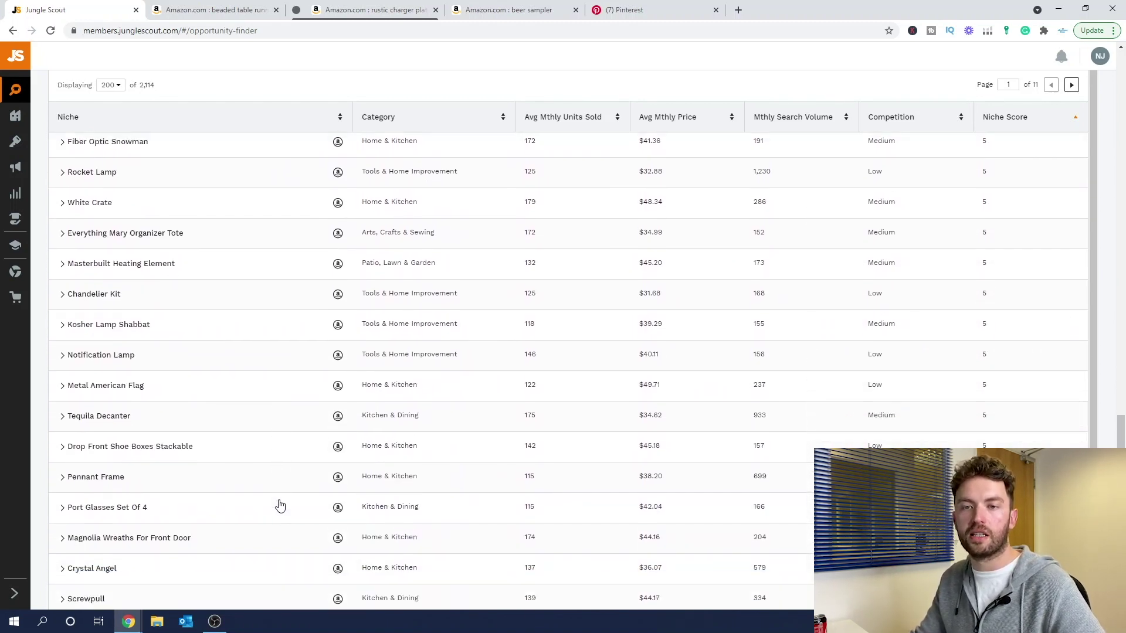
scroll(280, 505, "down", 2)
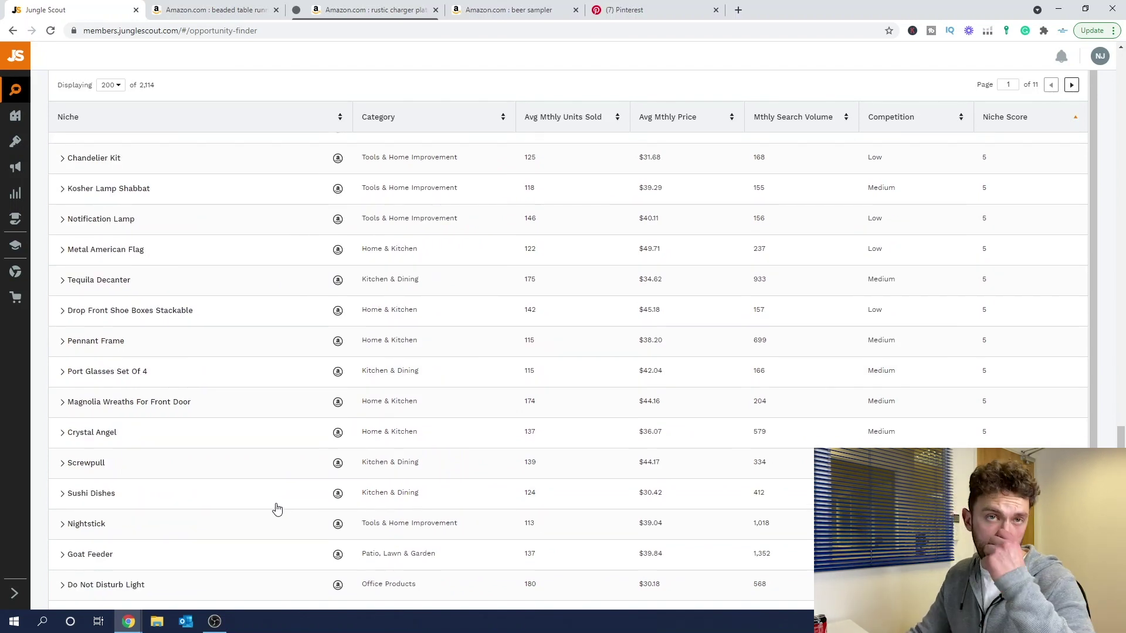
scroll(320, 466, "down", 2)
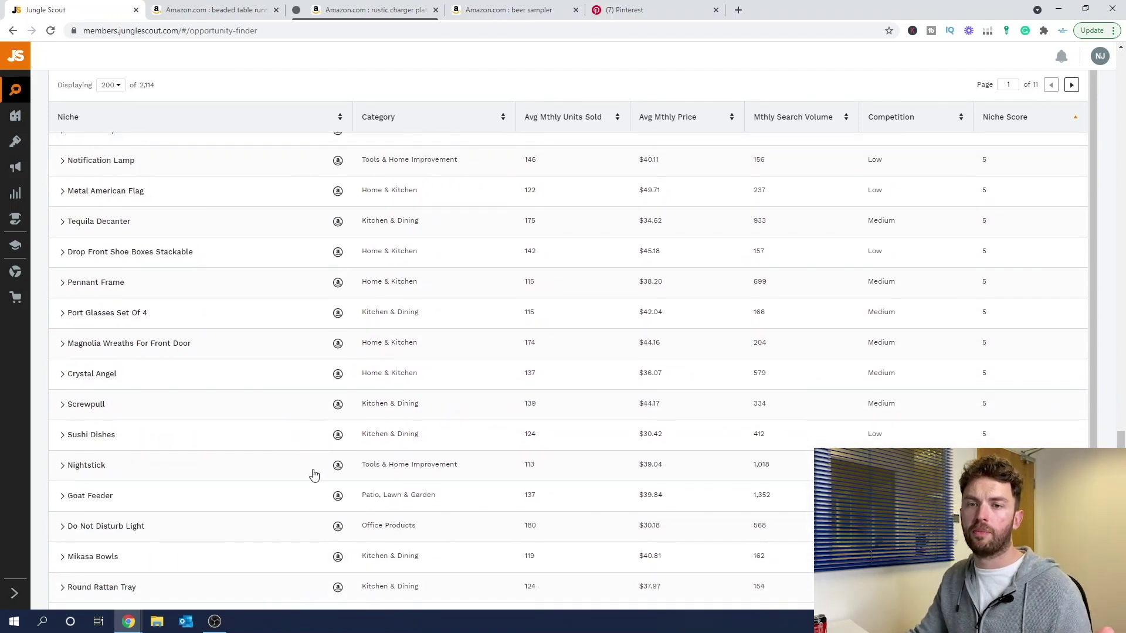
scroll(176, 480, "down", 1)
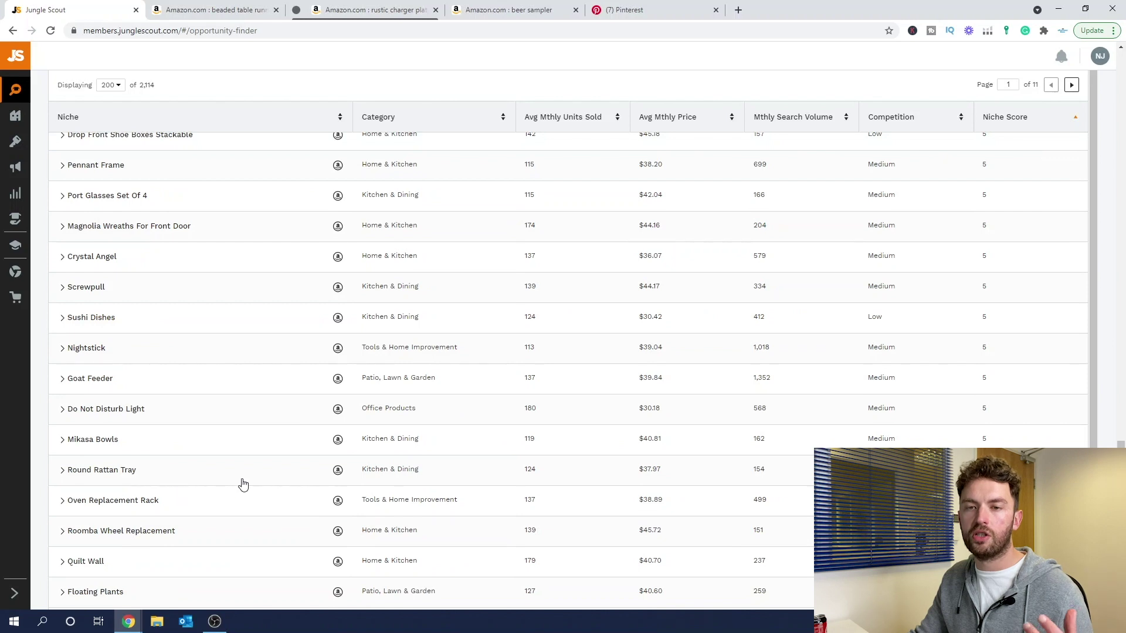
scroll(242, 483, "down", 1)
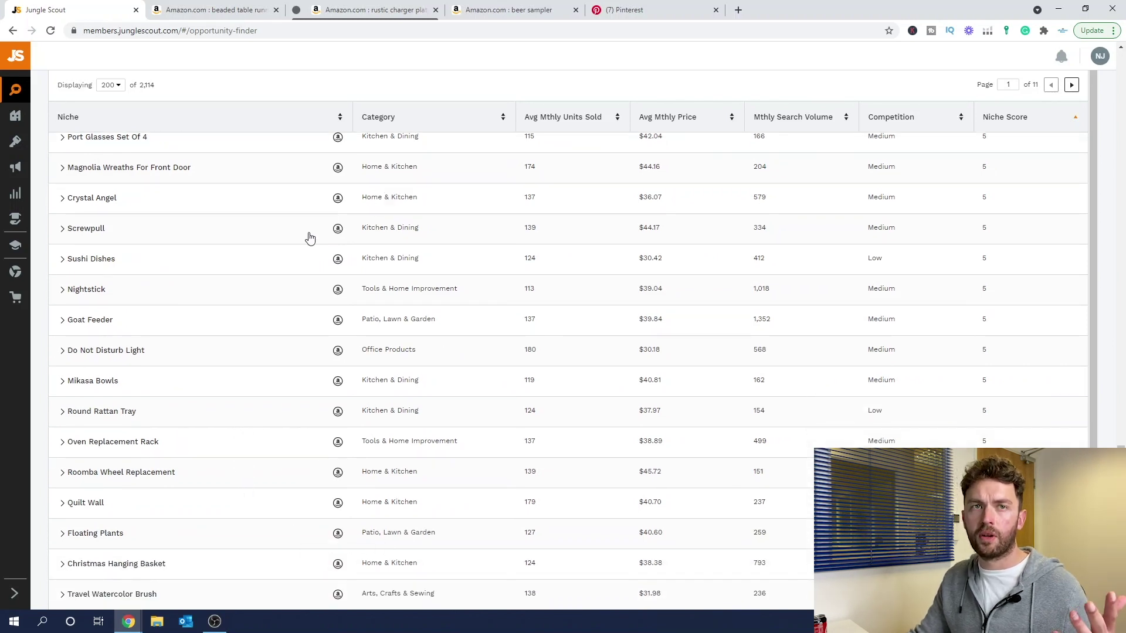
scroll(258, 166, "up", 4)
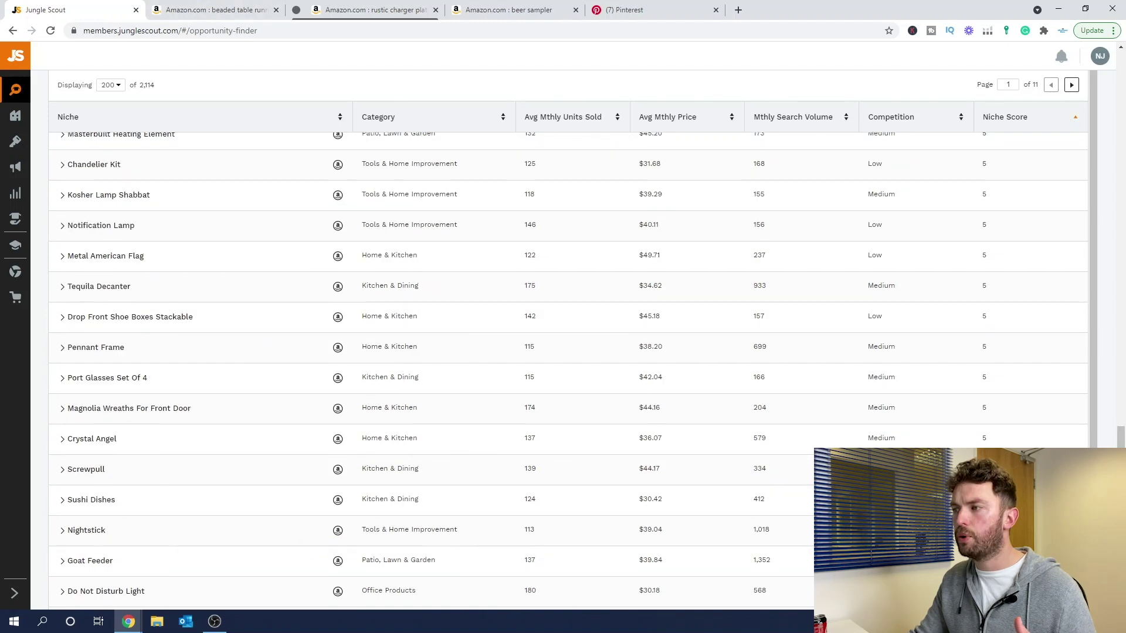
left_click_drag(1120, 437, 1105, 98)
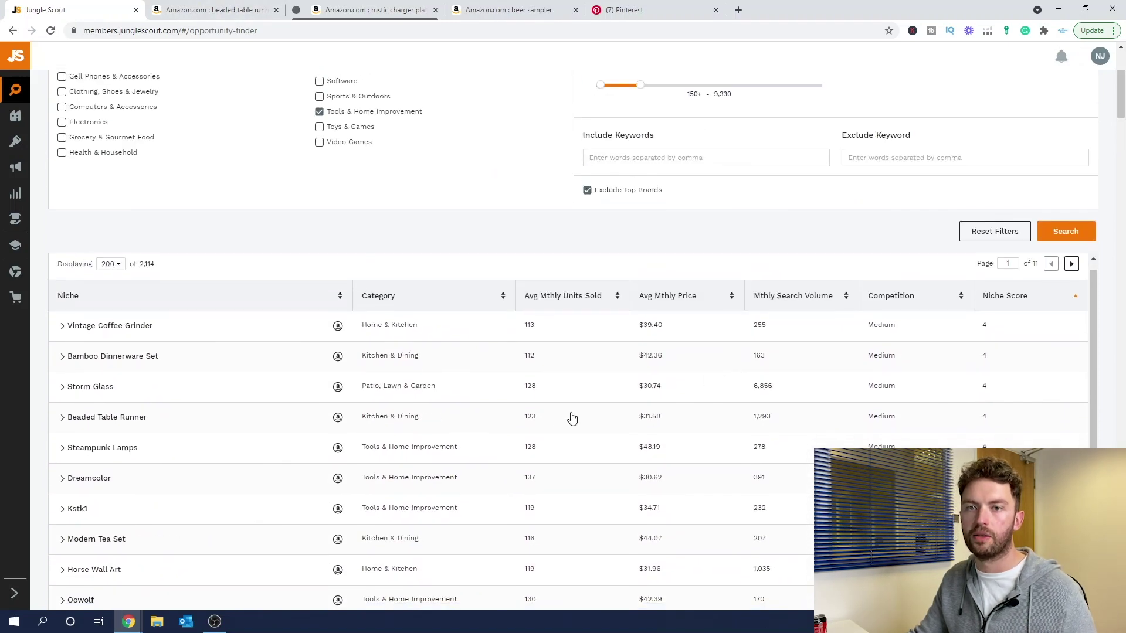
scroll(527, 420, "down", 1)
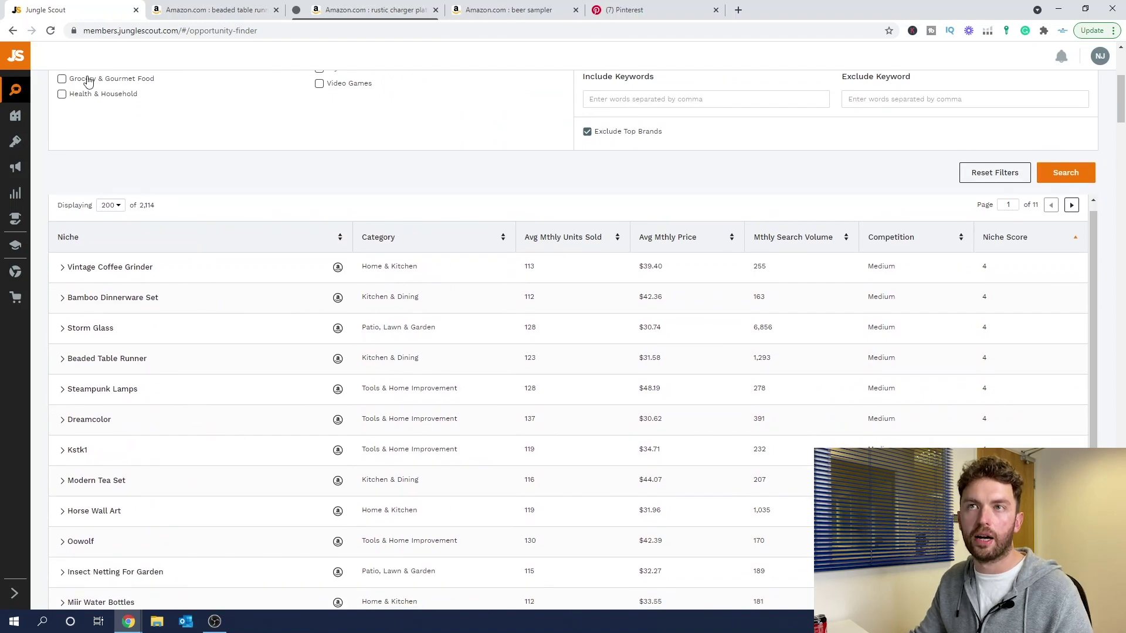
Step: Switch to the Amazon search results for "beaded table runner" and examine the listings' designs, prices, reviews and sales ranks
left_click(207, 14)
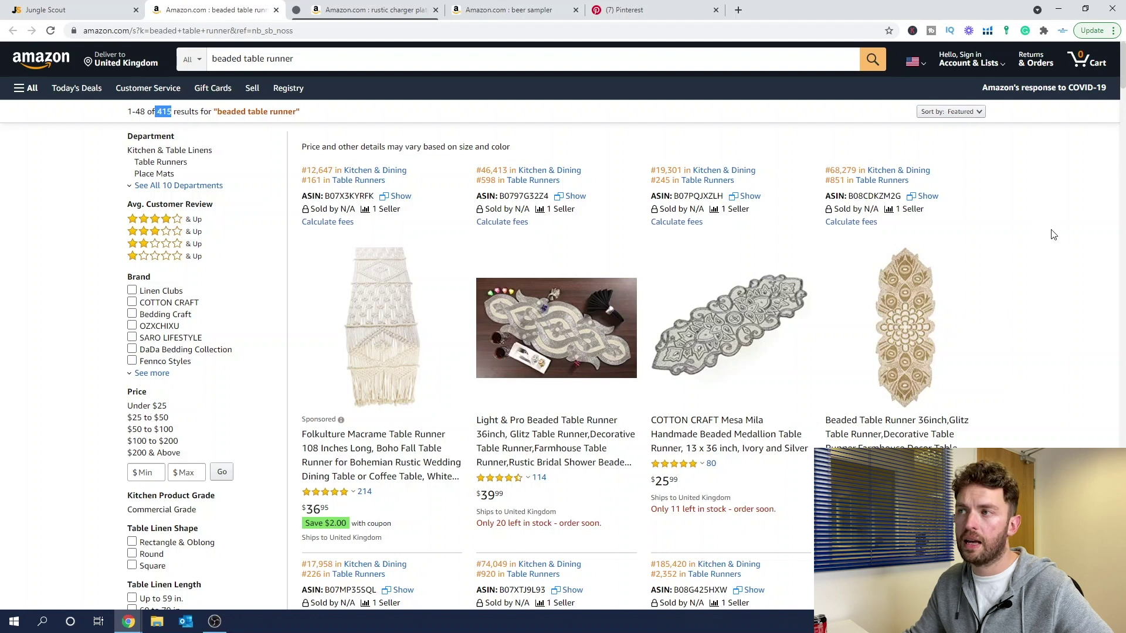
left_click(1067, 226)
scroll(1069, 215, "down", 1)
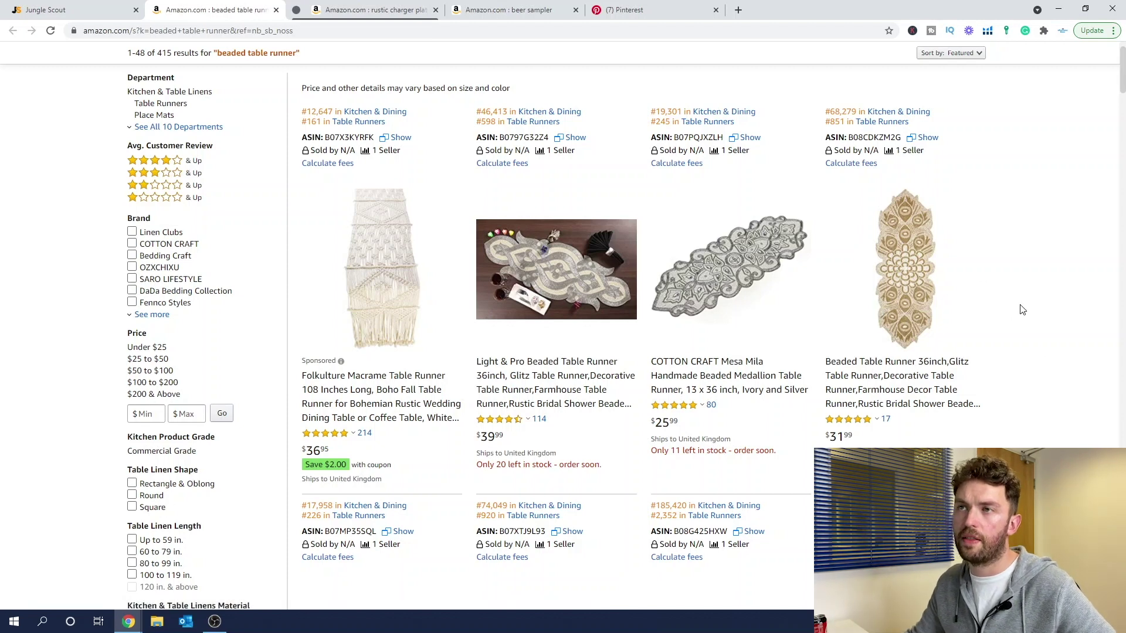
scroll(1039, 325, "down", 2)
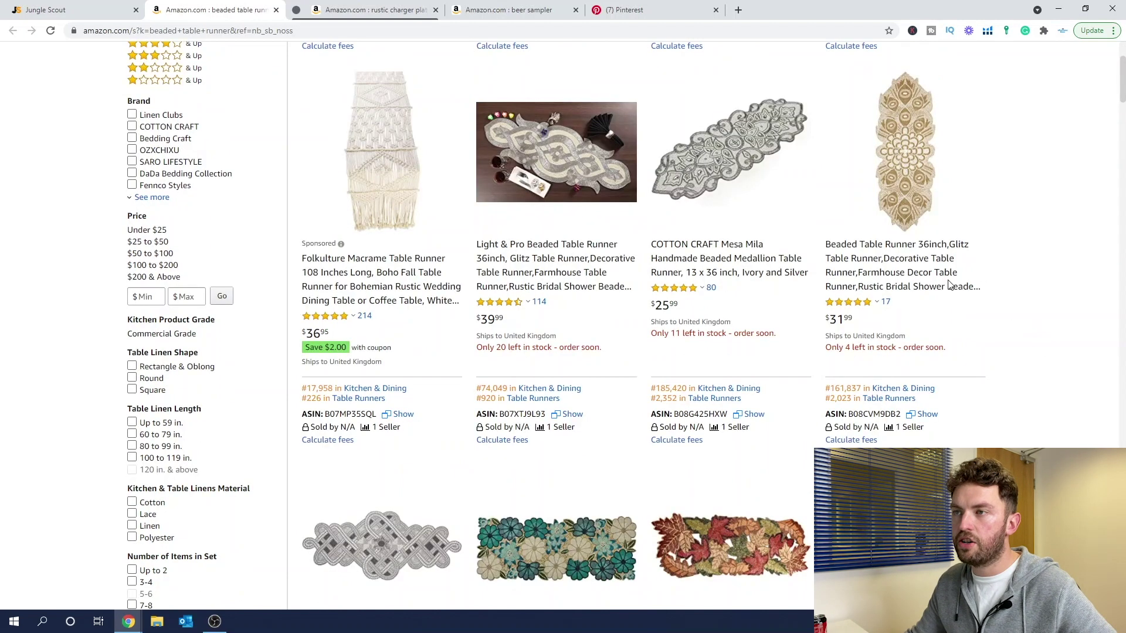
scroll(950, 286, "up", 2)
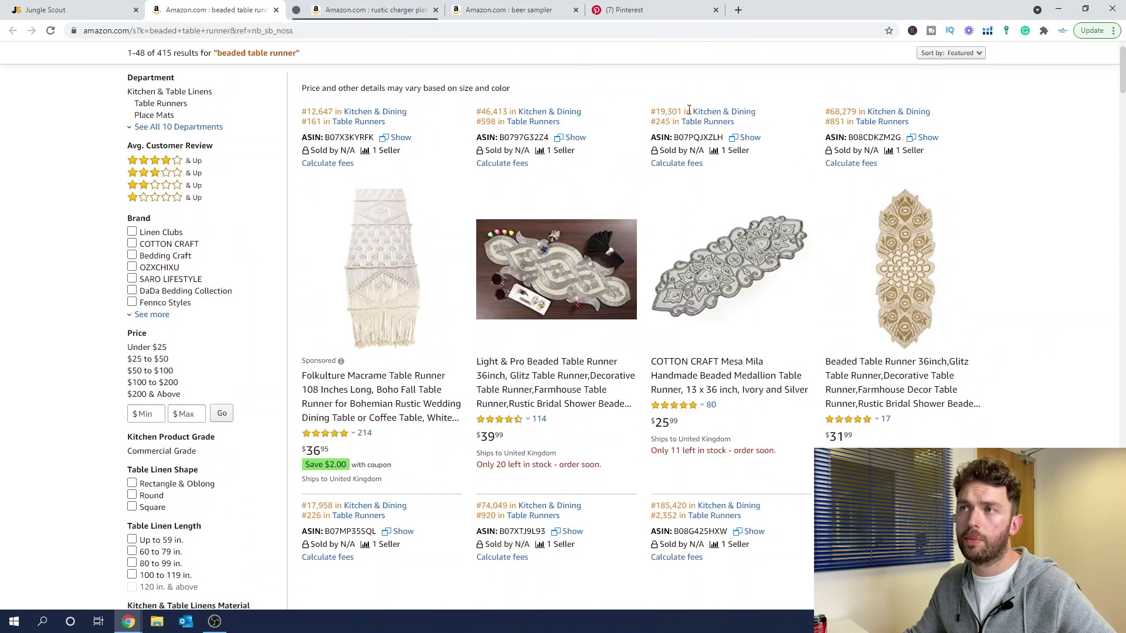
scroll(873, 258, "down", 4)
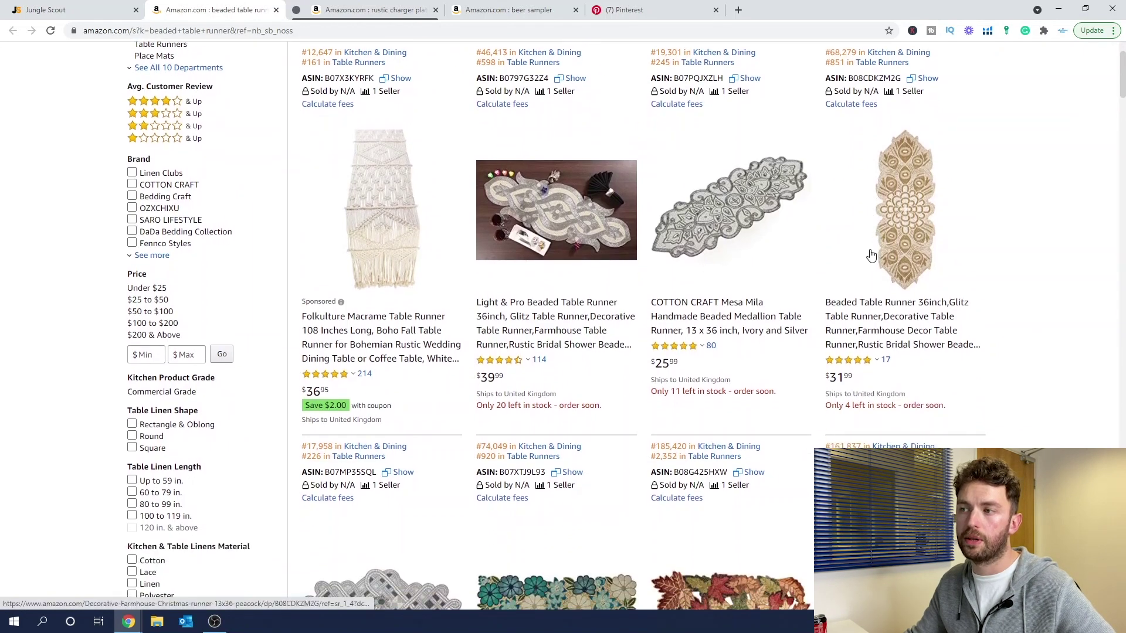
scroll(875, 261, "down", 1)
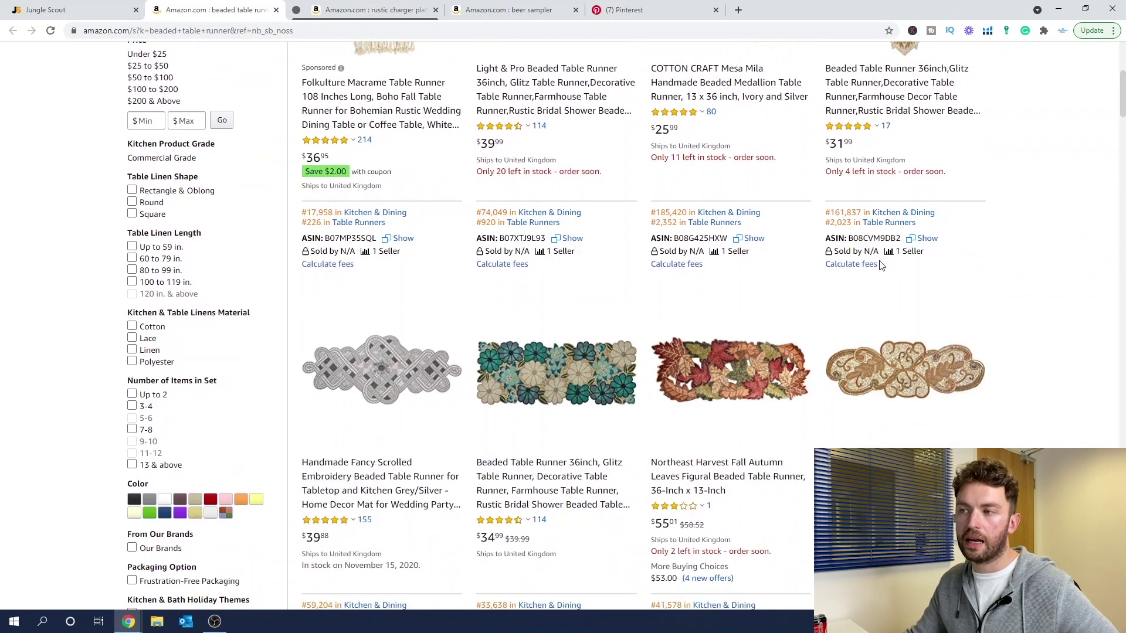
Step: Skim the beaded table runner listings and run Helium 10's Xray product research on the search results
scroll(785, 340, "down", 1)
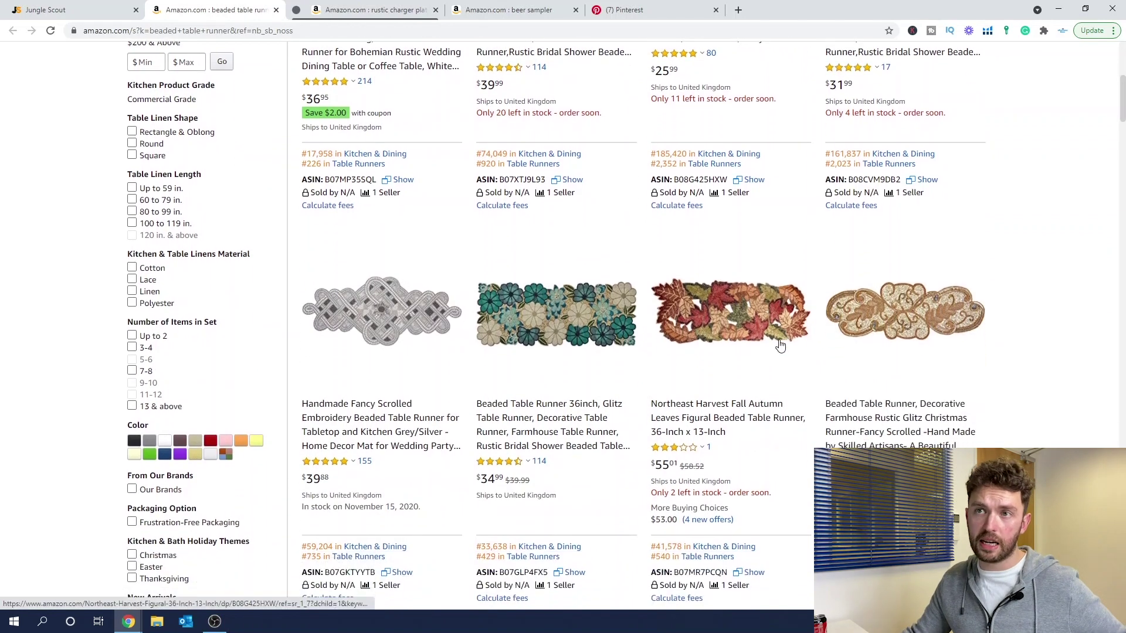
scroll(665, 296, "down", 3)
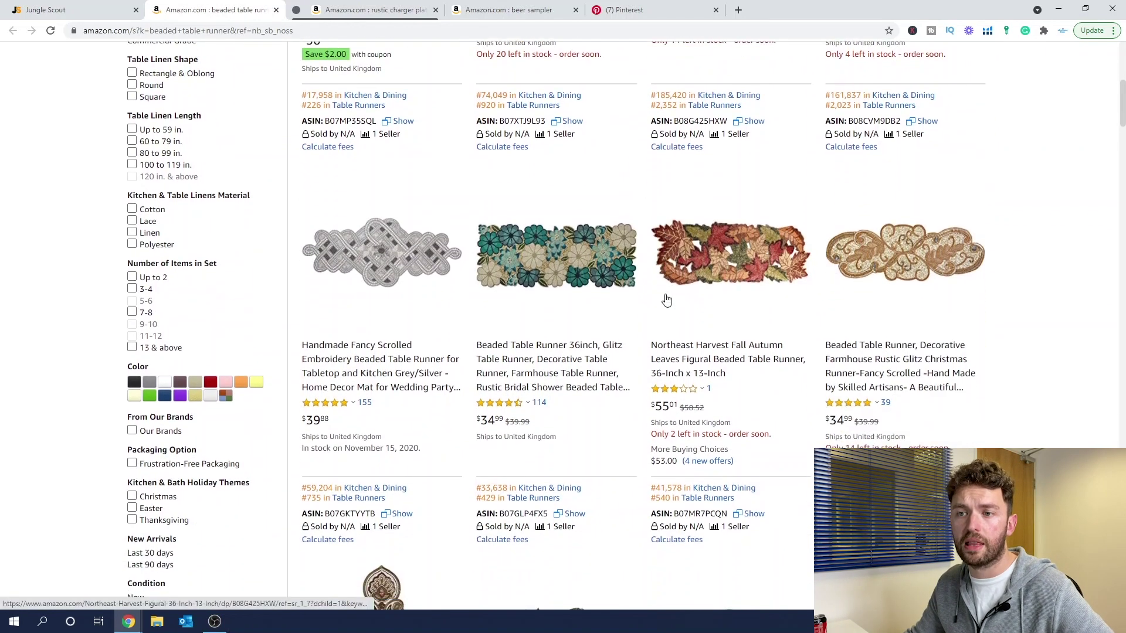
scroll(664, 299, "up", 3)
scroll(665, 293, "up", 5)
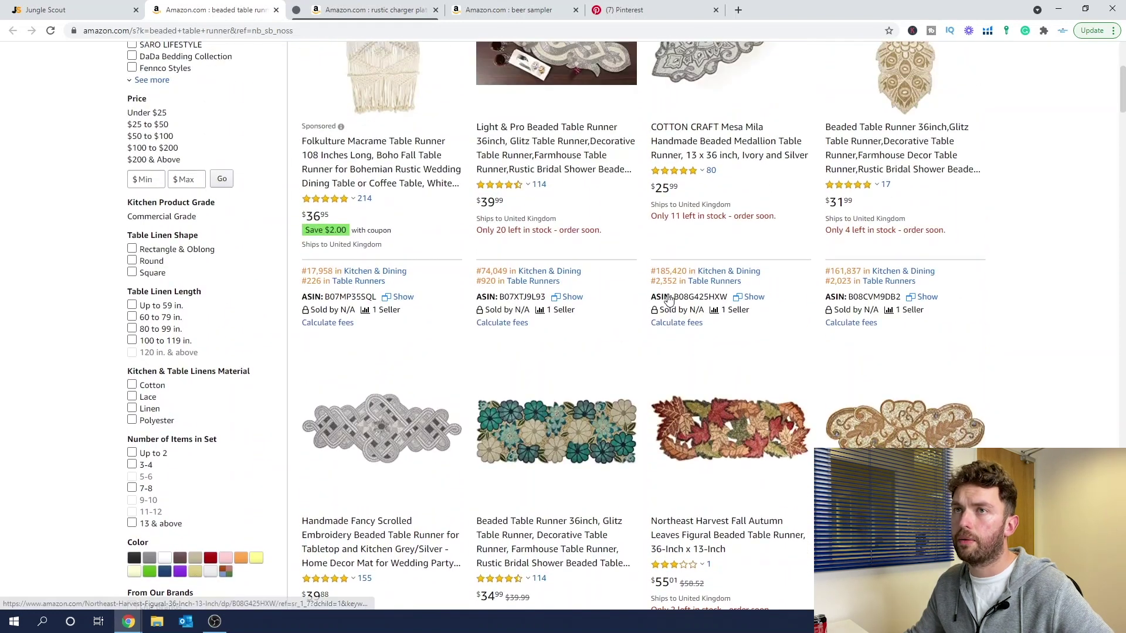
left_click(988, 33)
left_click(912, 126)
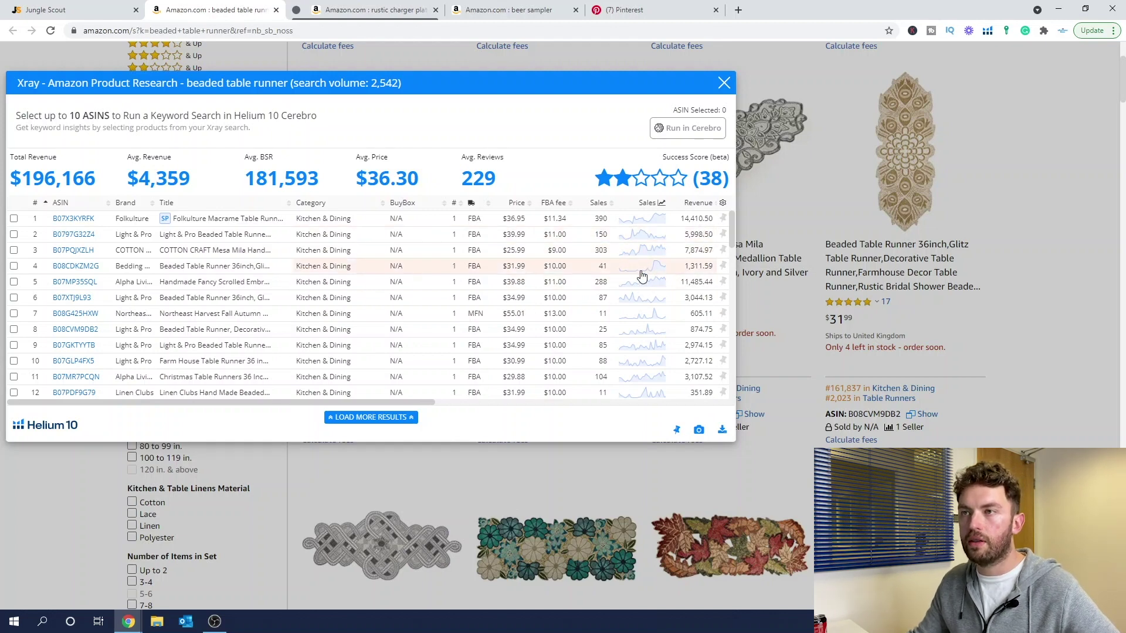
Step: Examine the prices, sales, revenue, BSR, review counts and review velocity in the Xray table, and close the report
left_click_drag(410, 402, 523, 412)
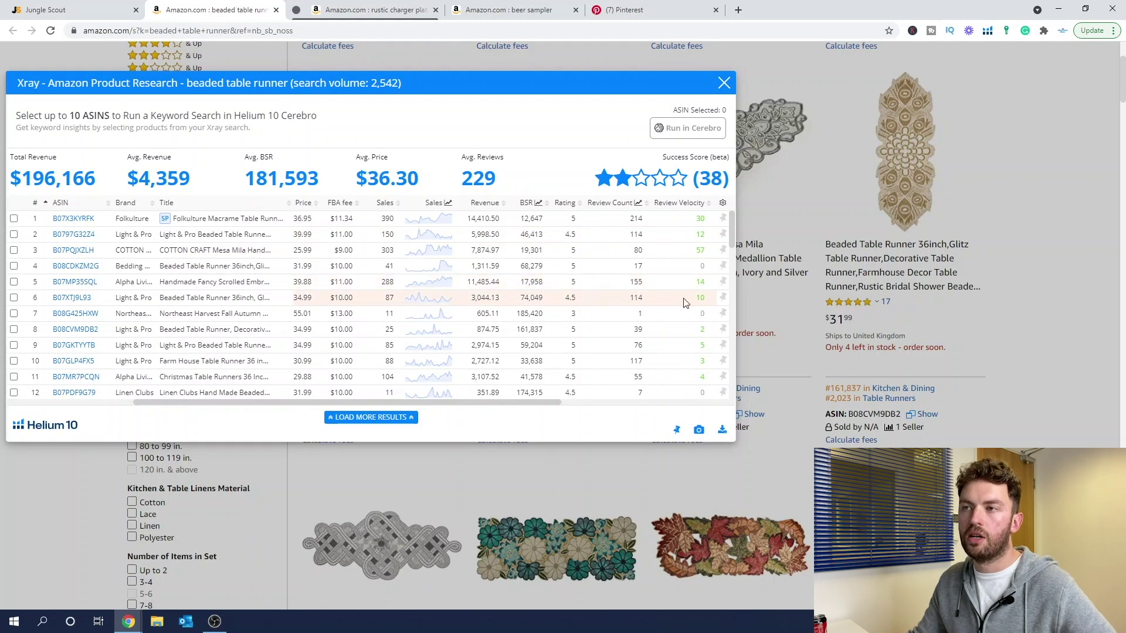
left_click_drag(484, 407, 358, 405)
scroll(463, 310, "down", 1)
scroll(463, 311, "up", 3)
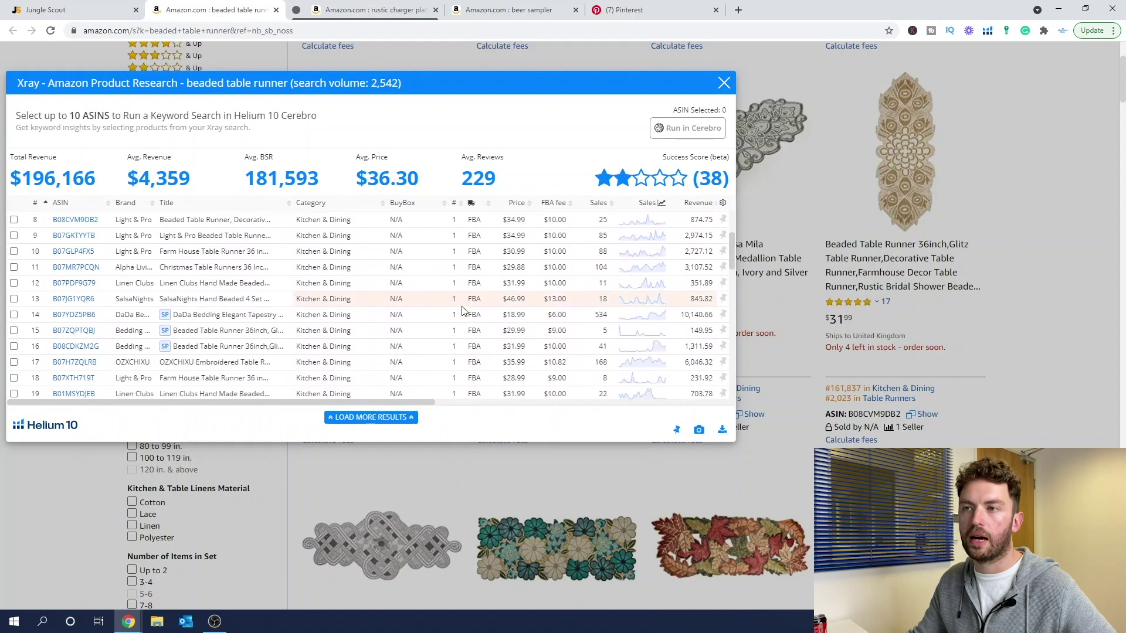
scroll(628, 283, "up", 2)
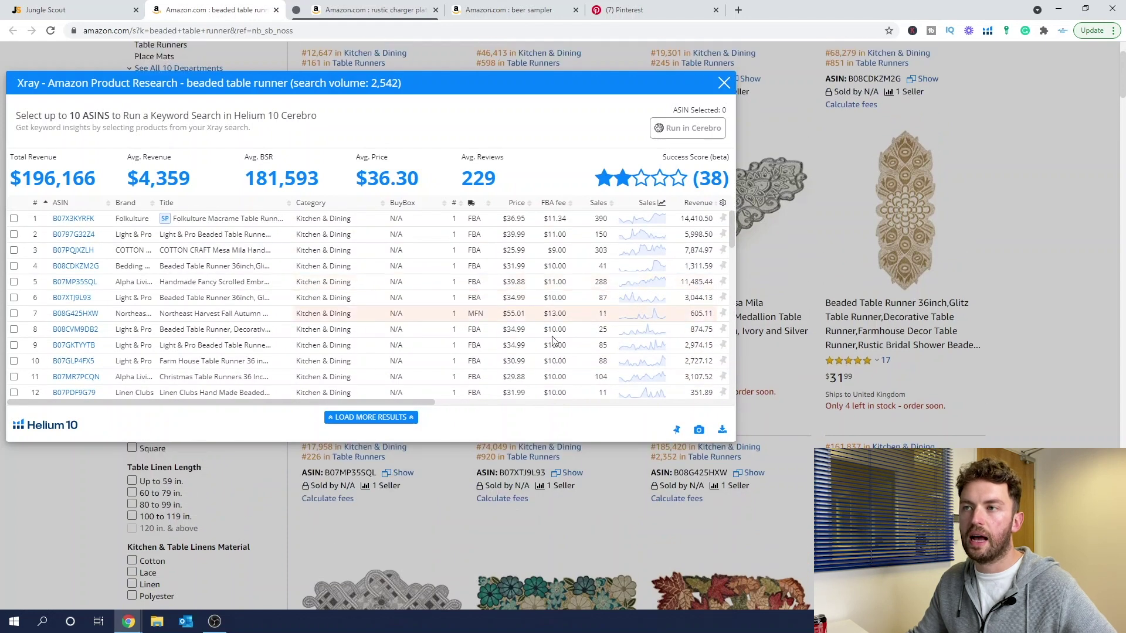
left_click_drag(428, 402, 463, 409)
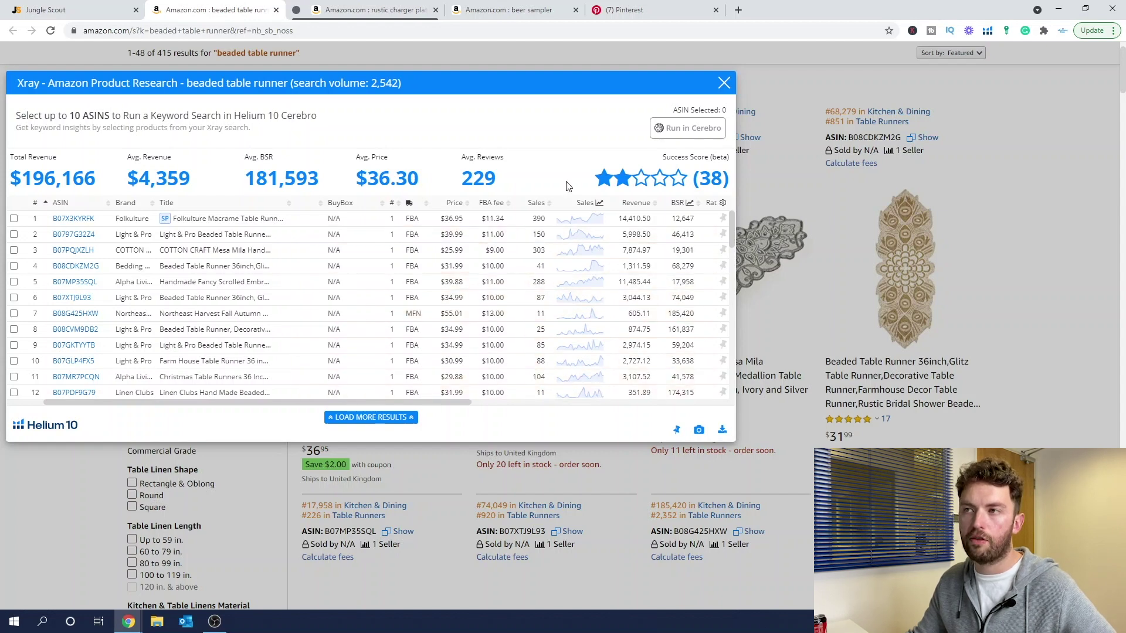
left_click(724, 84)
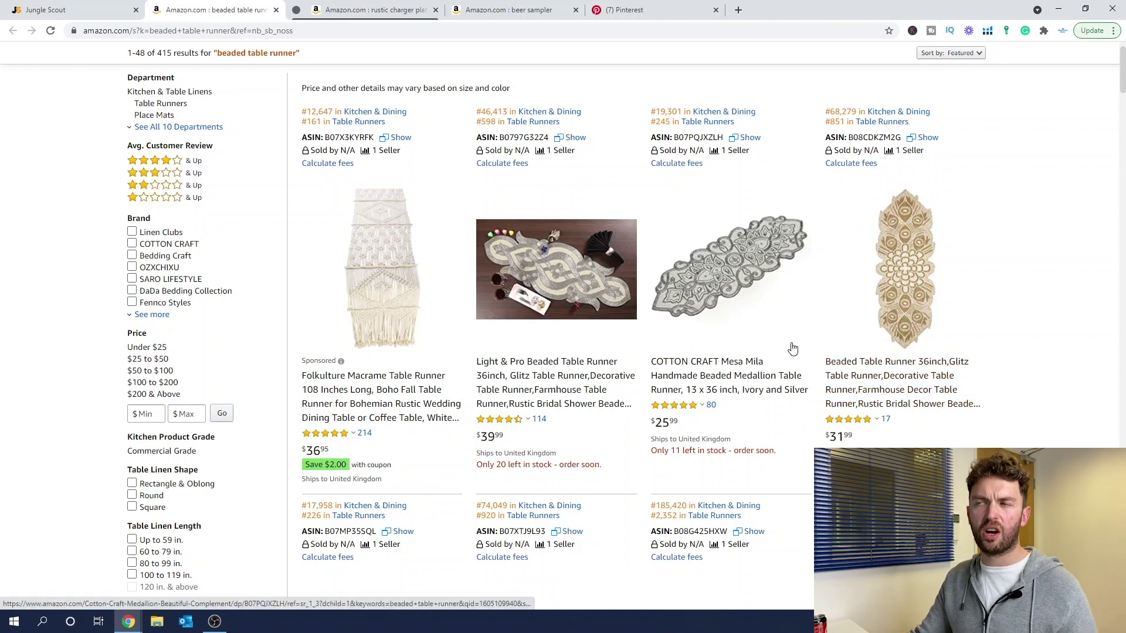
Step: Switch to the Pinterest results for "beaded table runner" and check the search term with its suggestions
left_click(659, 18)
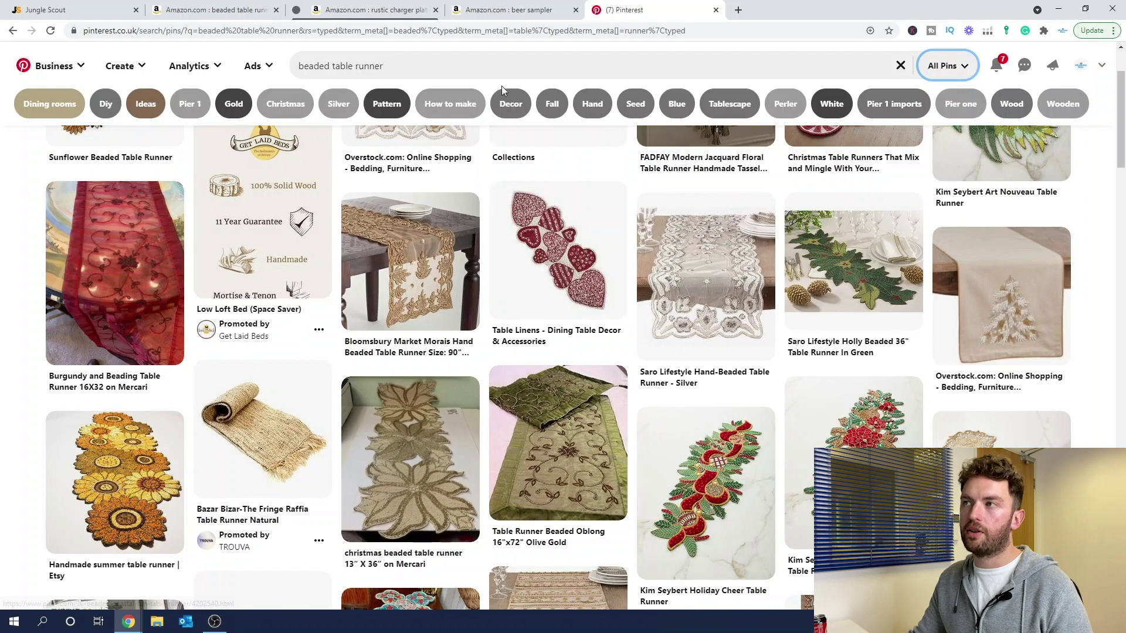
double_click(368, 65)
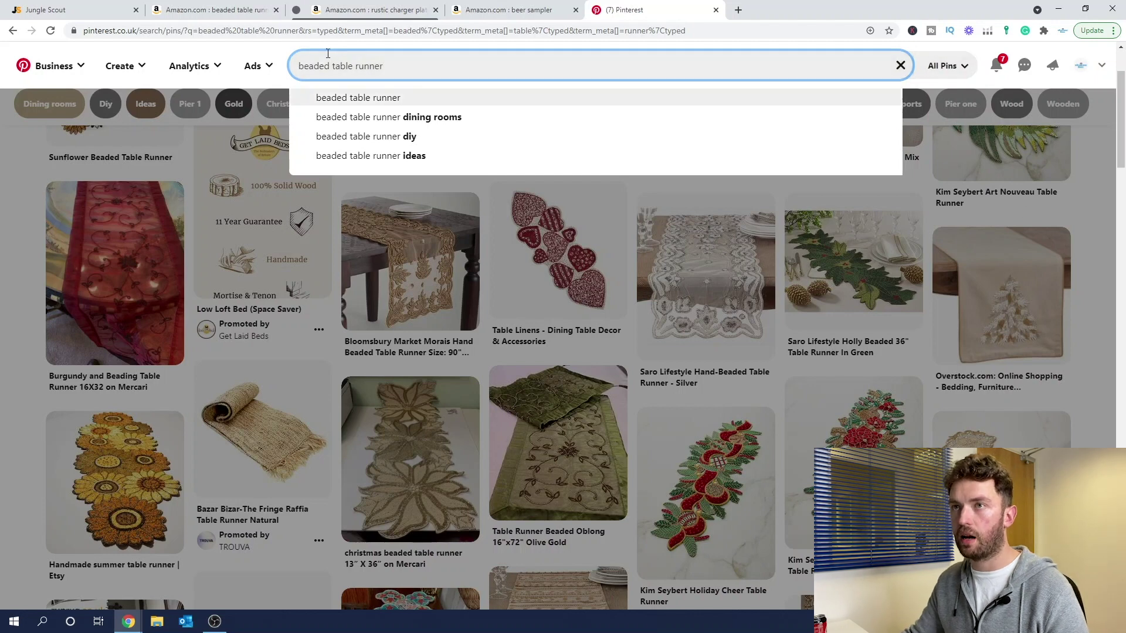
left_click(235, 106)
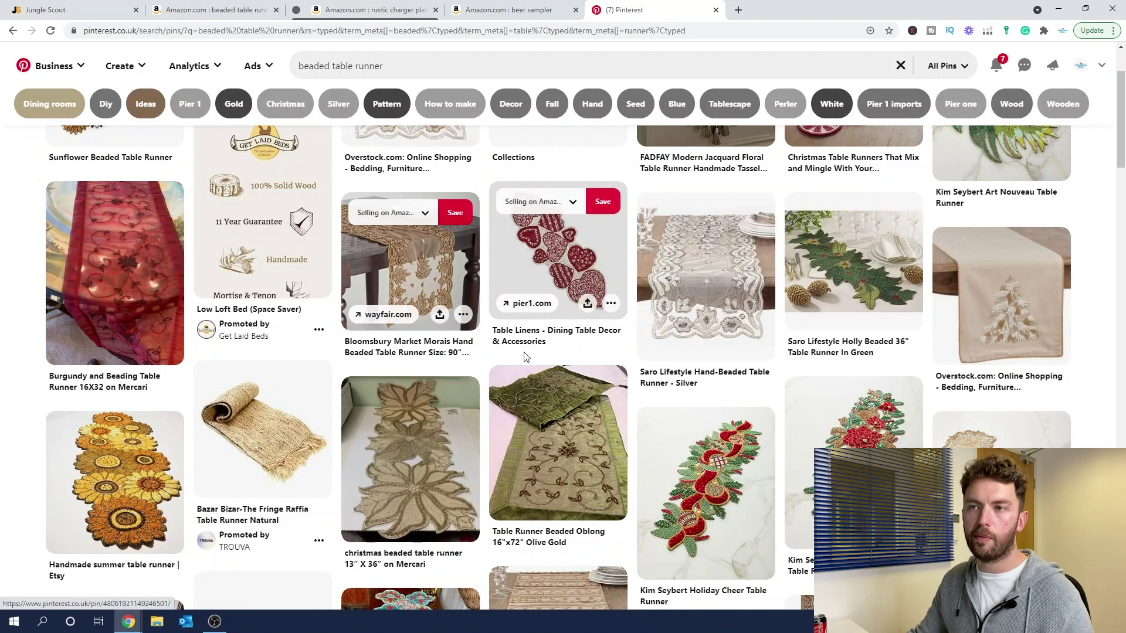
Step: Browse the beaded table runner pins on Pinterest for alternative shapes, colours and seasonal designs
scroll(462, 279, "down", 1)
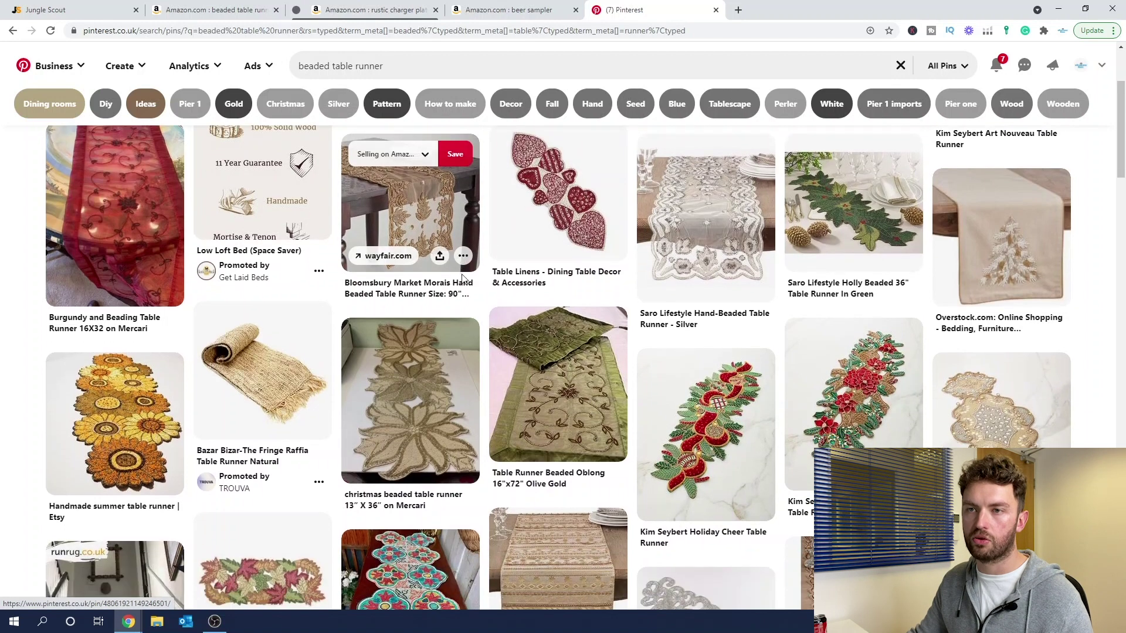
scroll(493, 261, "down", 1)
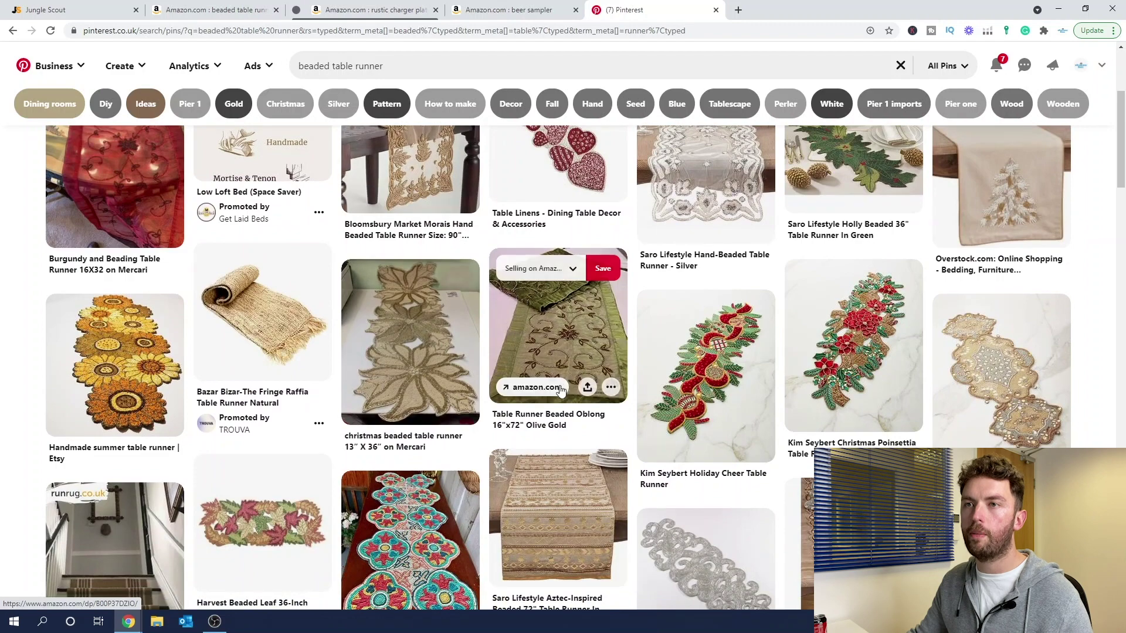
scroll(1084, 270, "down", 1)
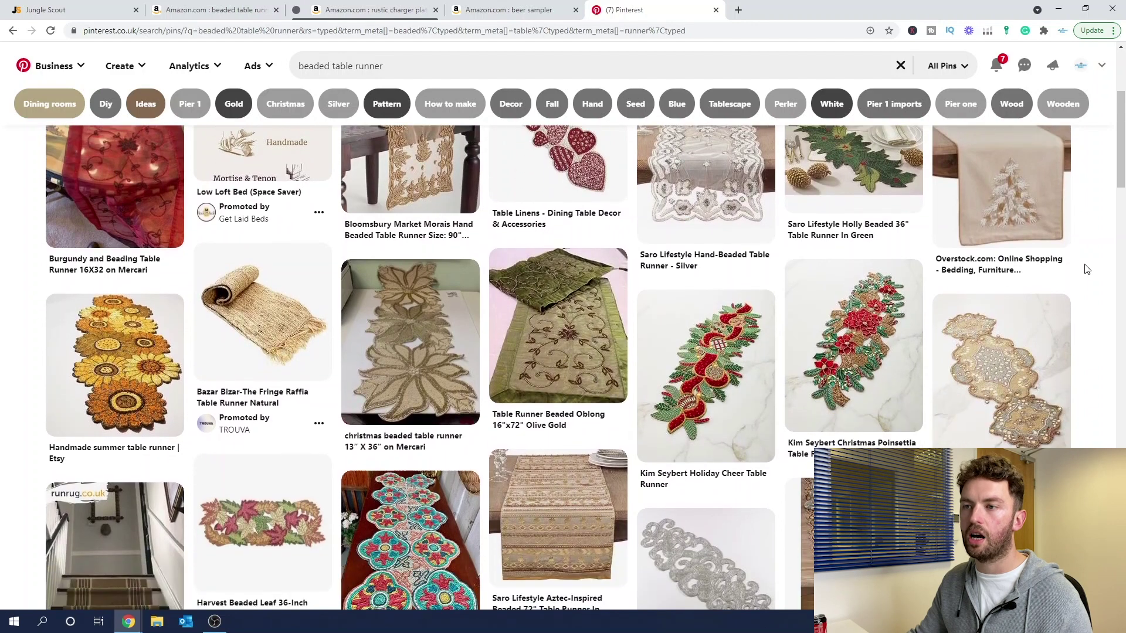
scroll(1084, 270, "down", 1)
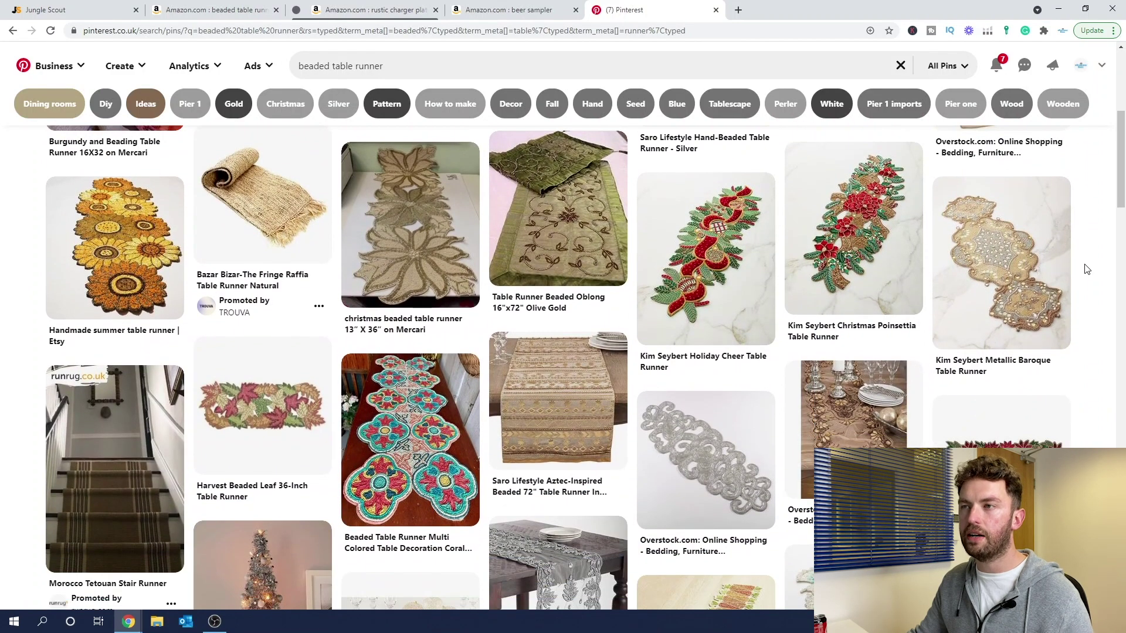
scroll(1088, 268, "down", 1)
scroll(1090, 265, "down", 1)
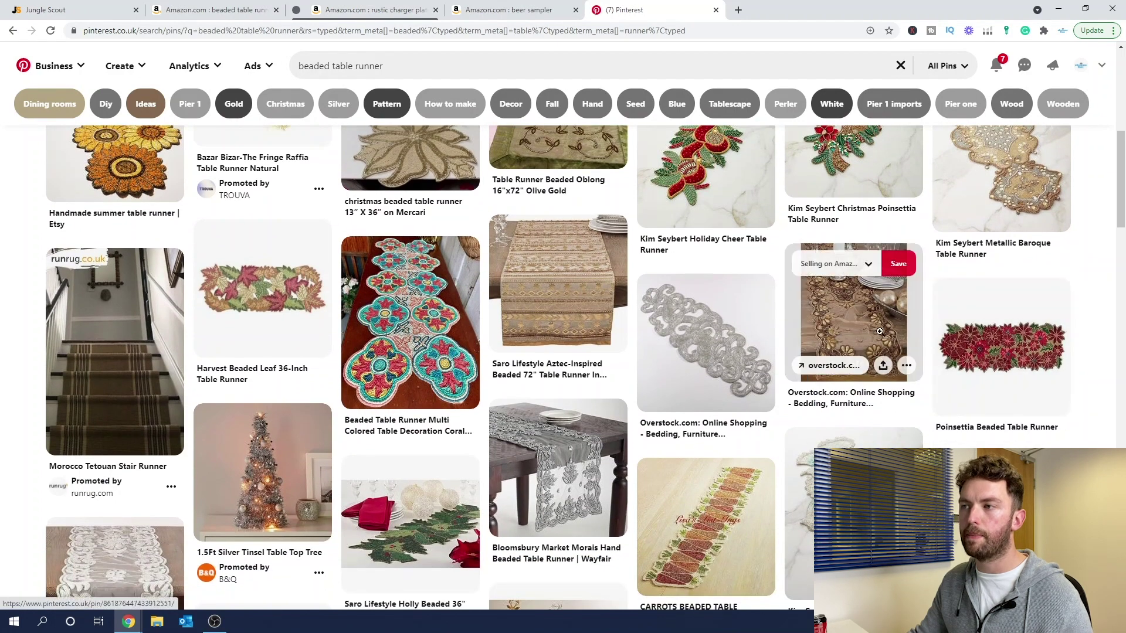
scroll(880, 331, "up", 5)
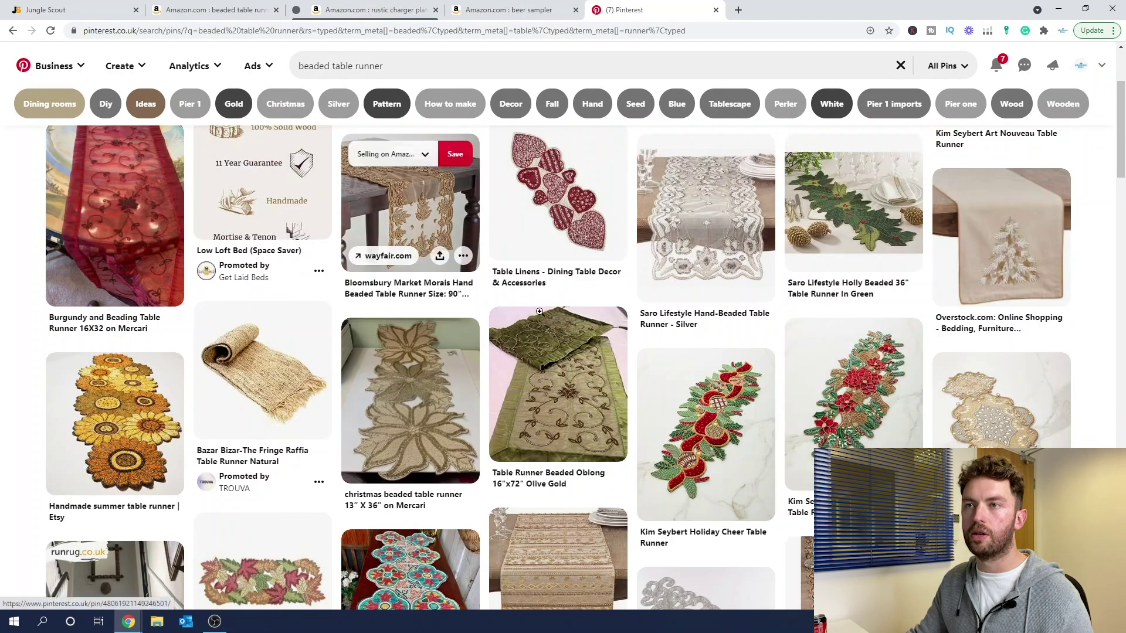
scroll(932, 328, "down", 4)
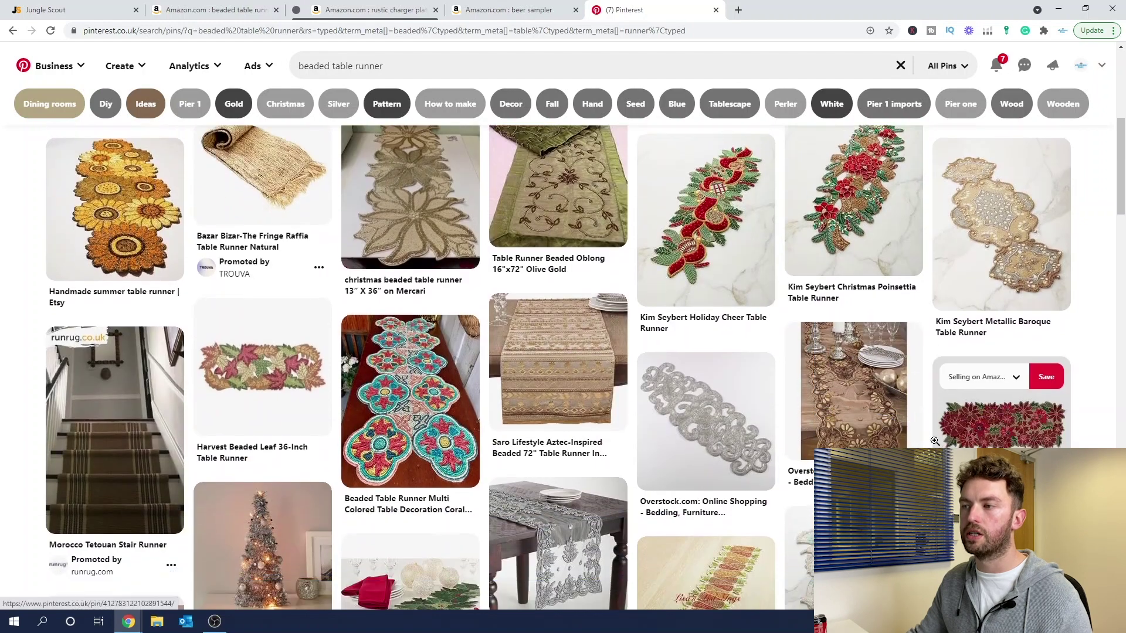
scroll(934, 441, "down", 5)
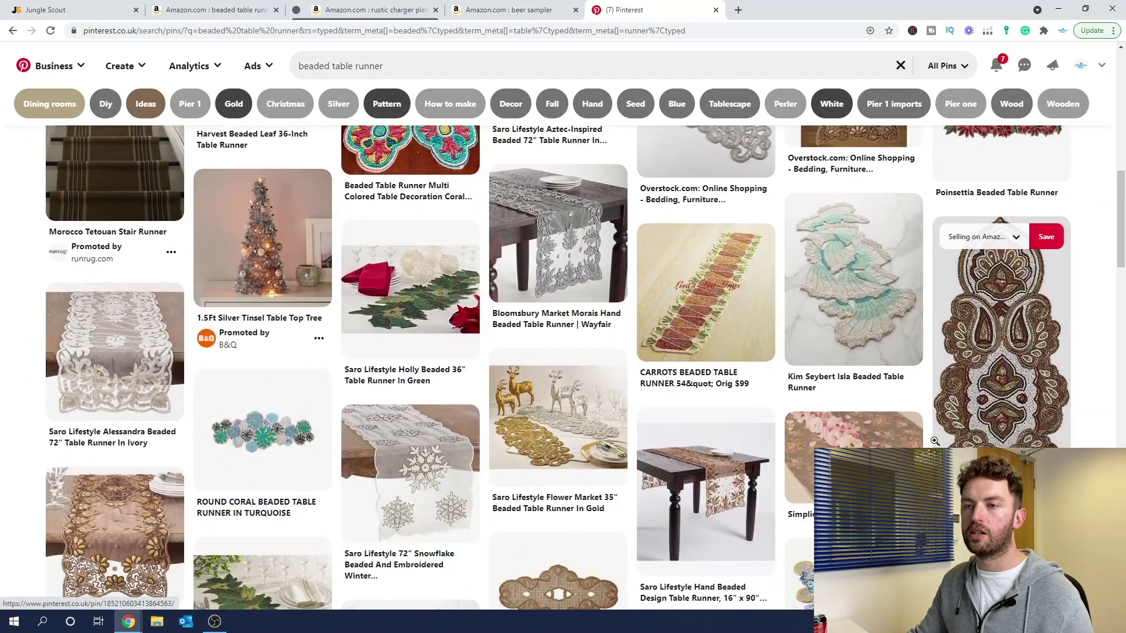
scroll(963, 446, "down", 2)
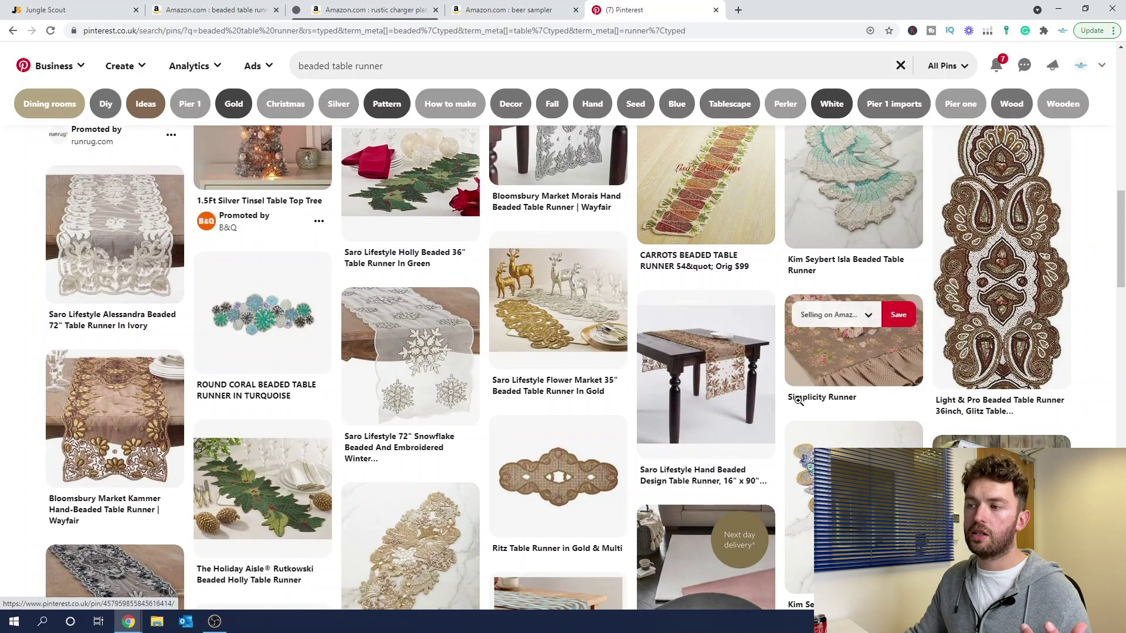
scroll(821, 375, "down", 1)
scroll(809, 410, "down", 1)
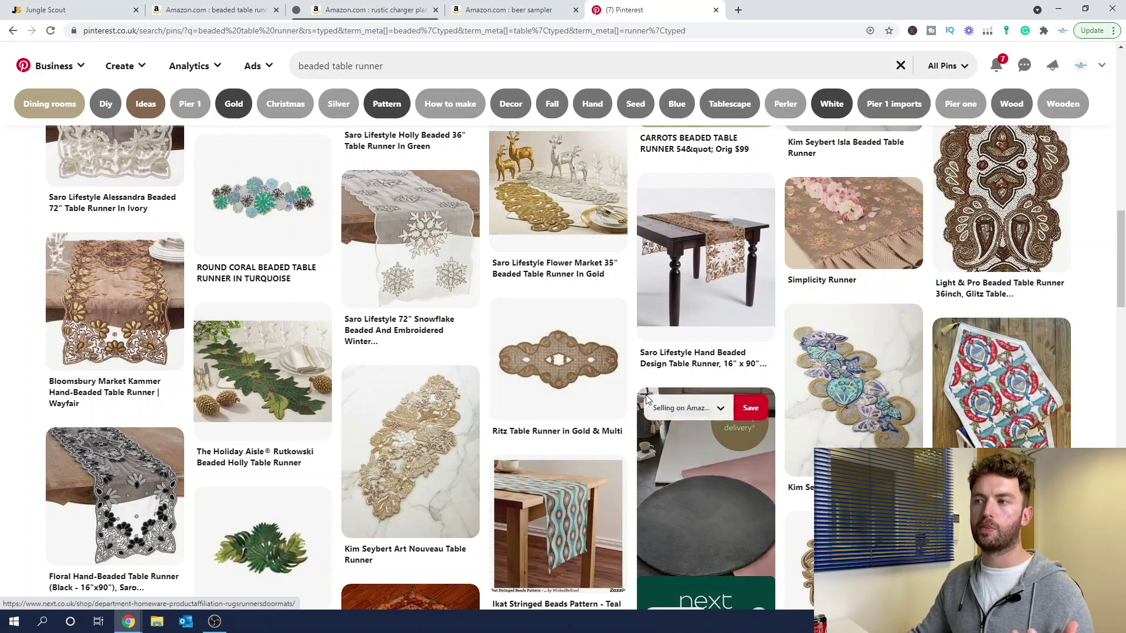
scroll(645, 398, "down", 4)
scroll(646, 400, "up", 12)
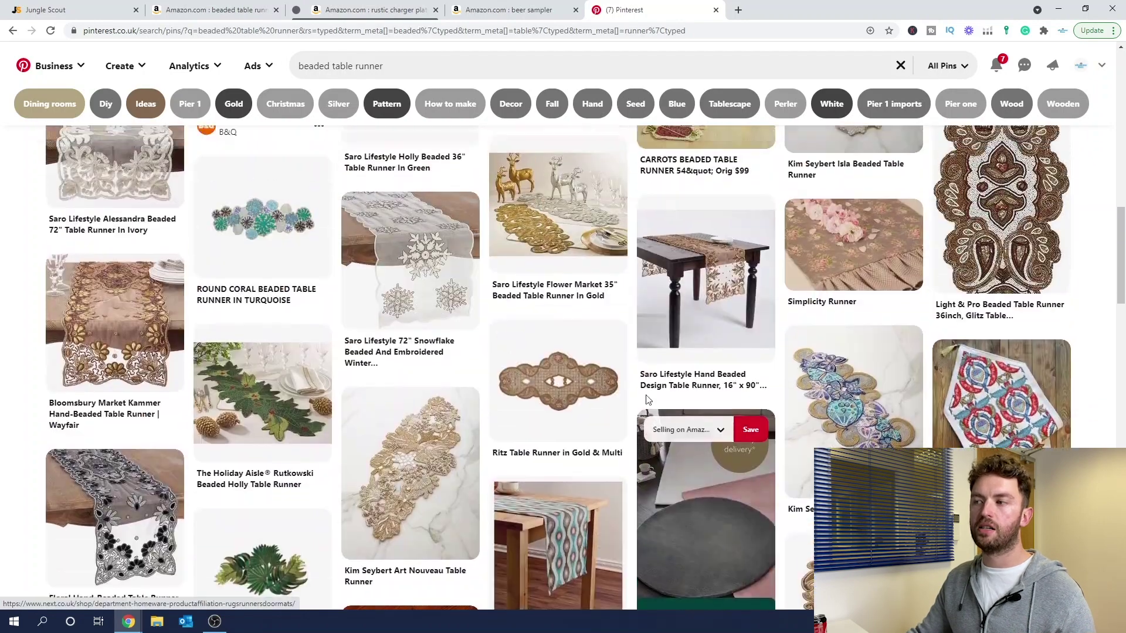
scroll(385, 262, "up", 2)
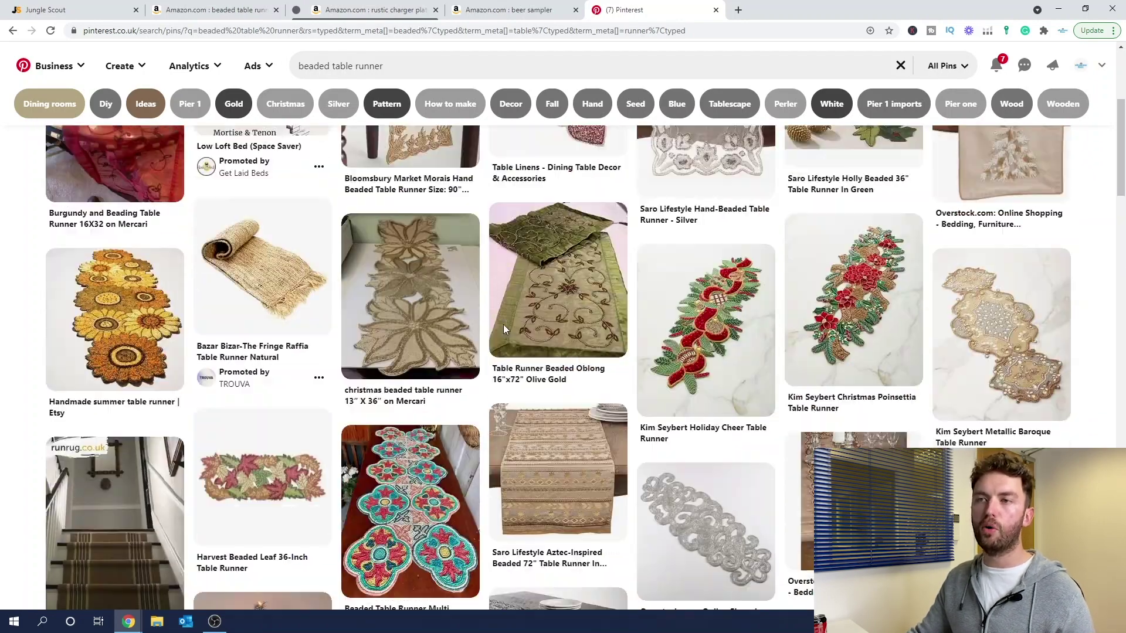
scroll(385, 262, "up", 4)
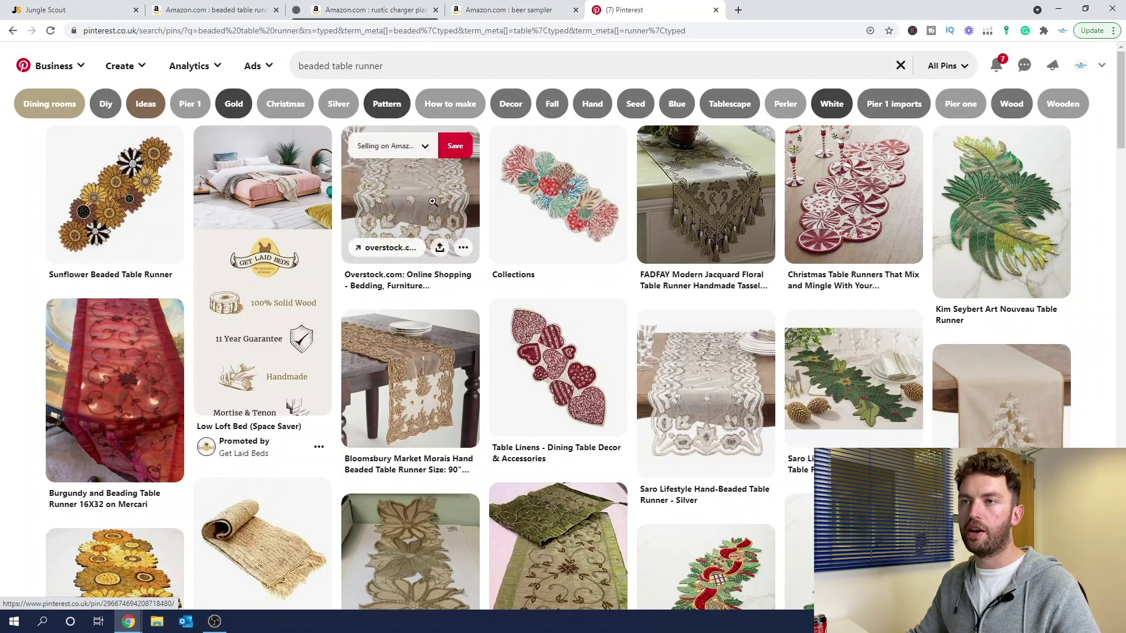
scroll(390, 402, "down", 2)
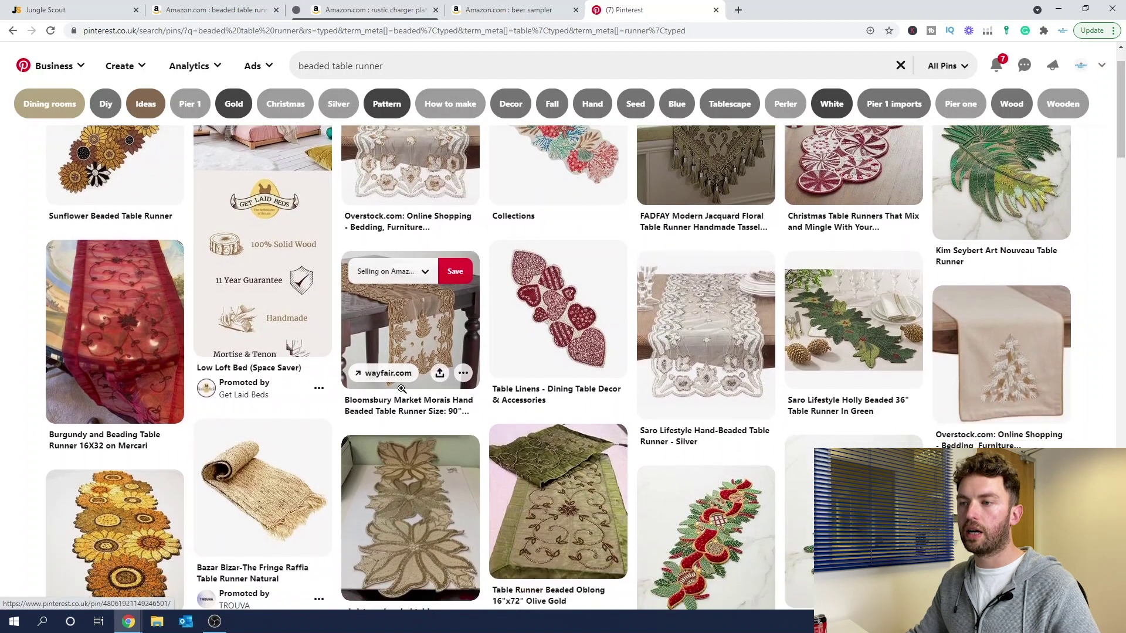
Step: Return to the Amazon results for "beaded table runner" and compare the listings' designs, prices and reviews with the Pinterest ideas
left_click(360, 14)
left_click(219, 10)
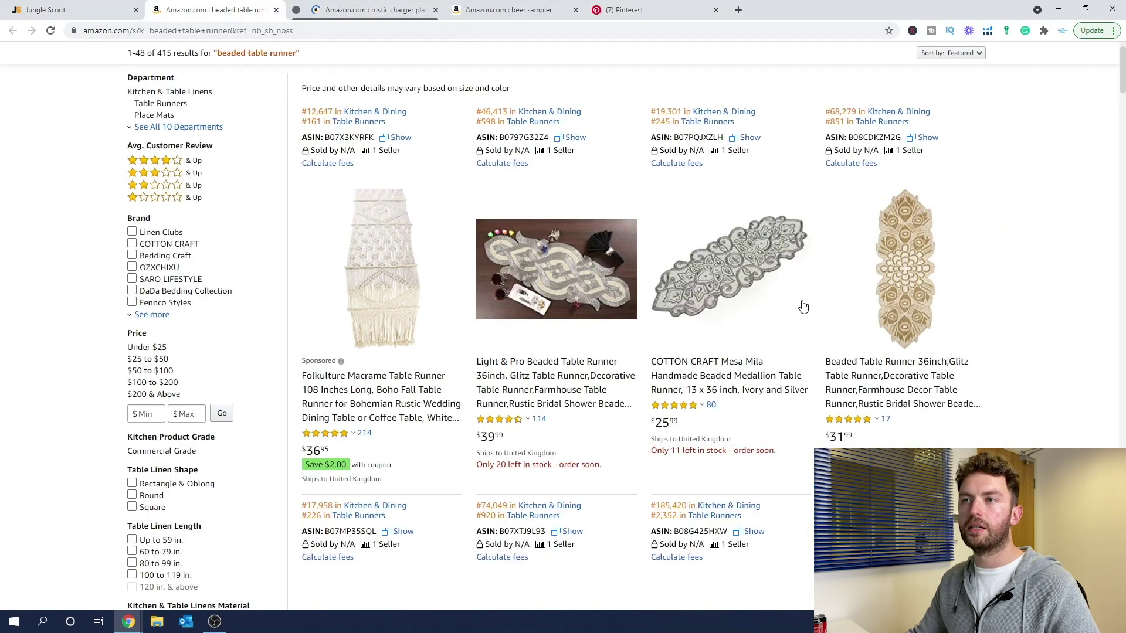
scroll(802, 307, "down", 5)
scroll(803, 306, "down", 7)
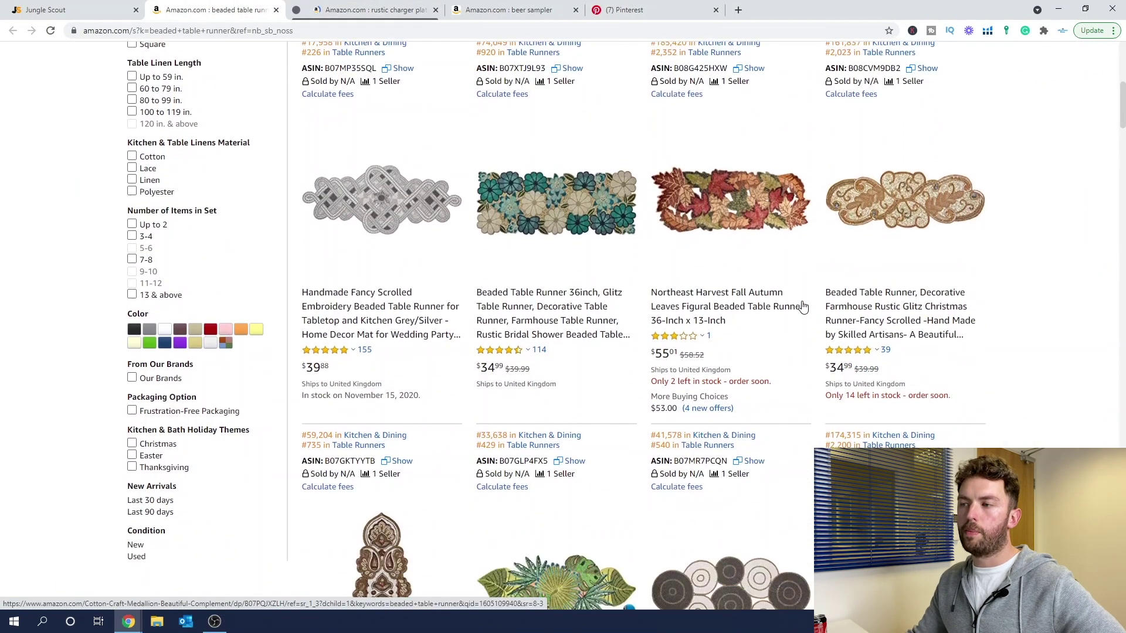
scroll(802, 307, "down", 6)
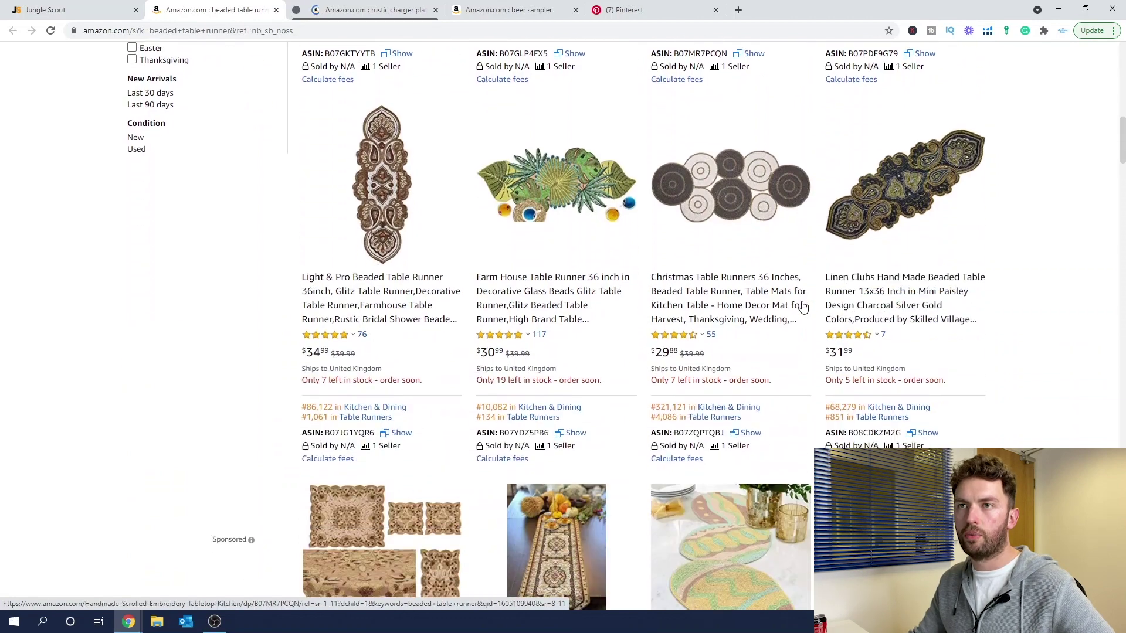
scroll(802, 306, "down", 1)
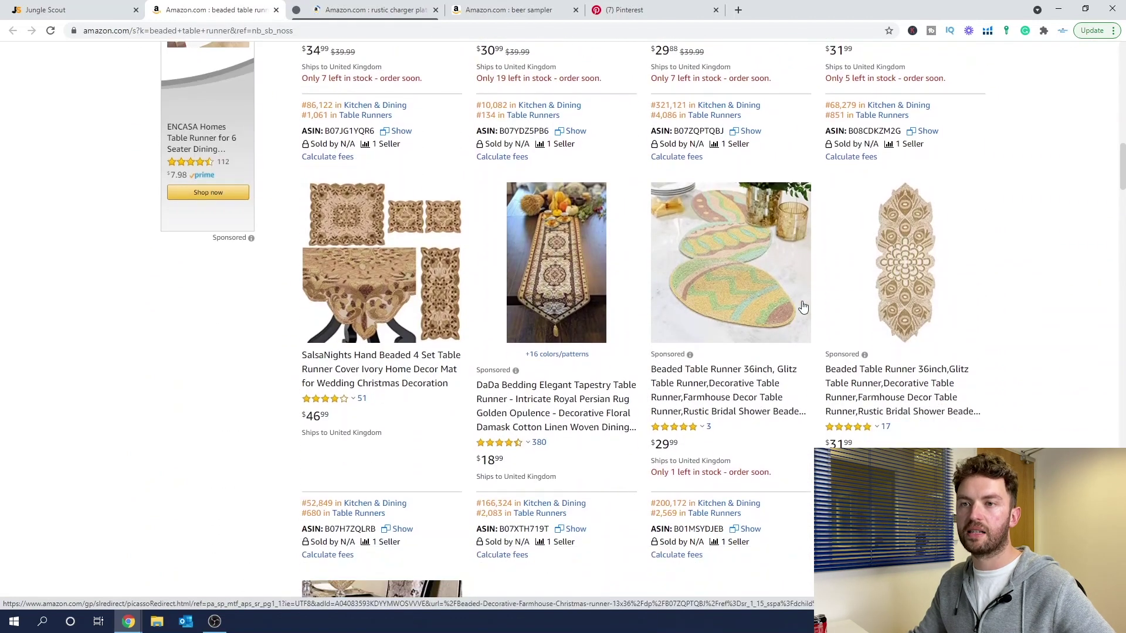
scroll(802, 306, "down", 6)
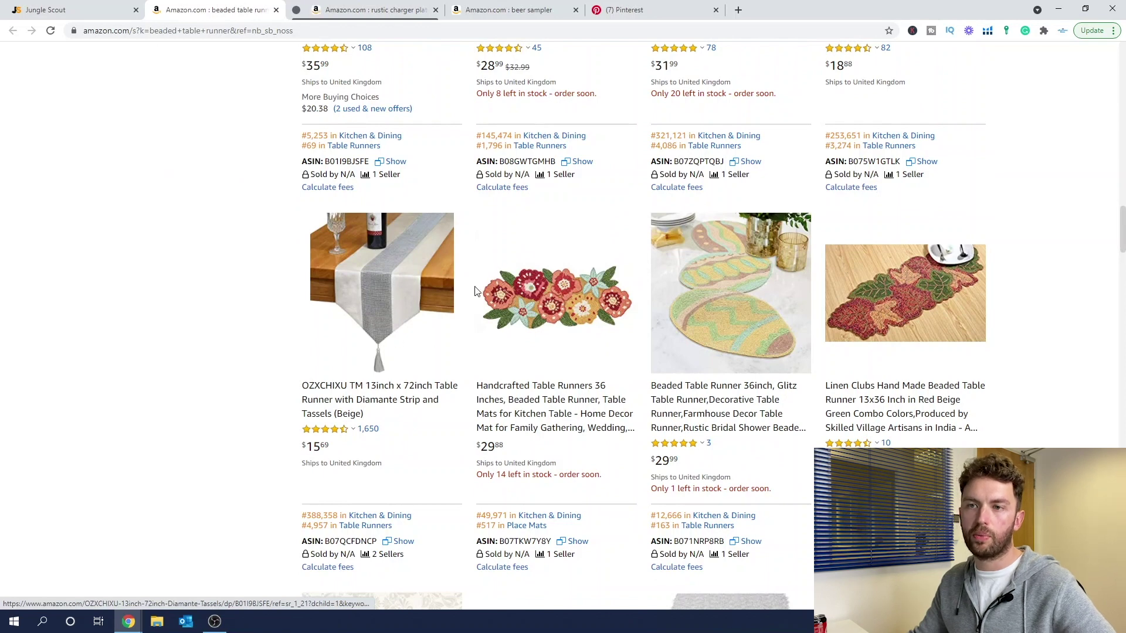
scroll(901, 400, "down", 1)
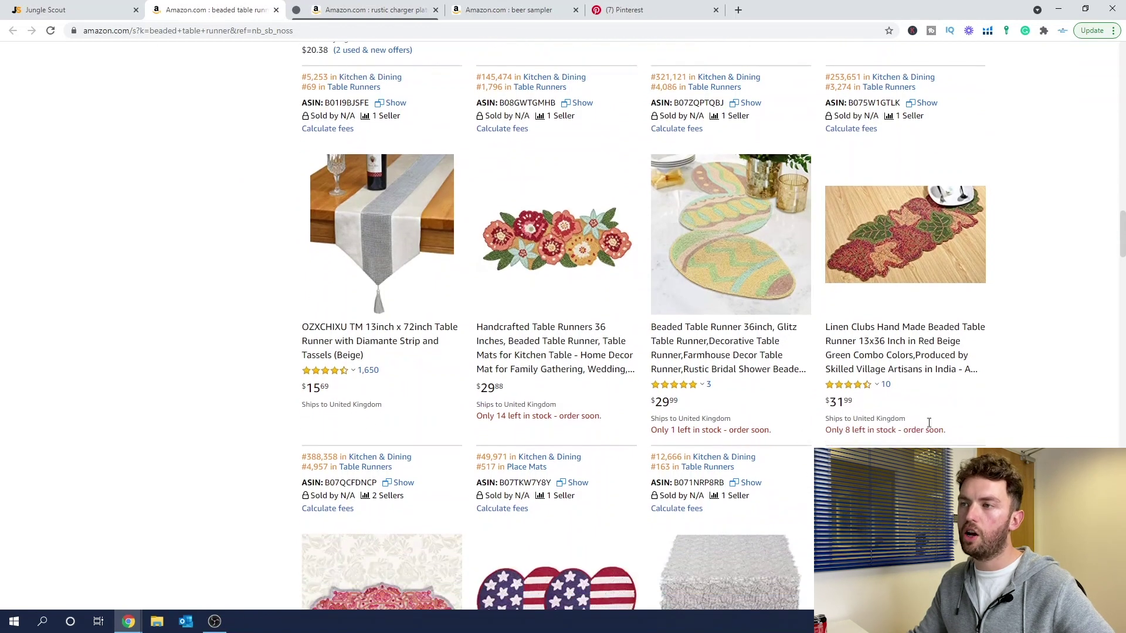
scroll(901, 399, "down", 7)
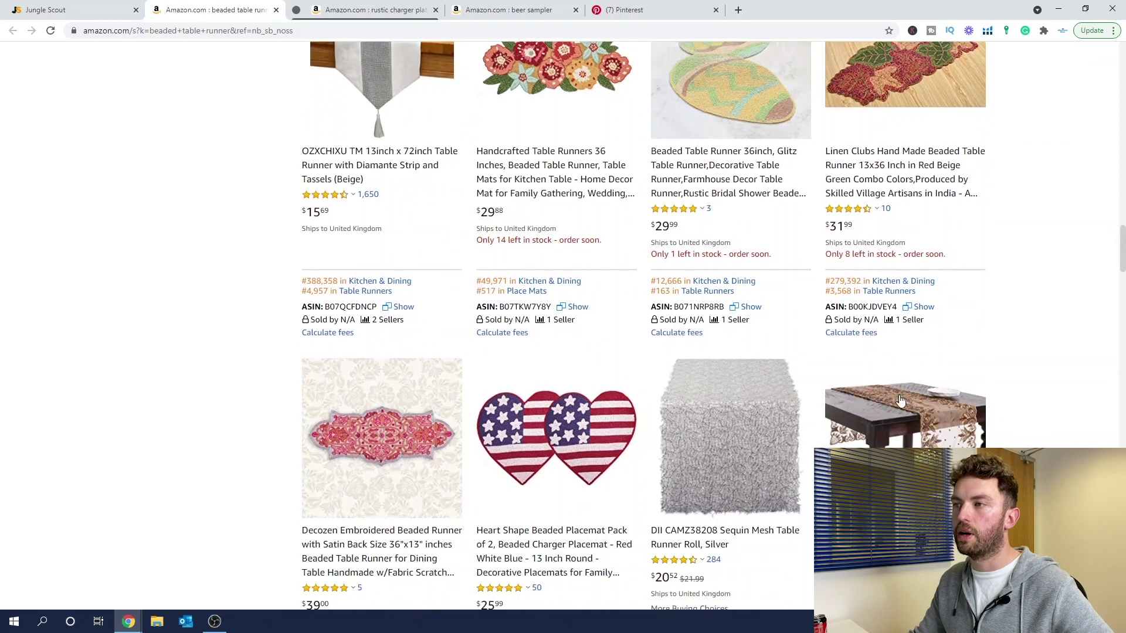
scroll(901, 399, "down", 5)
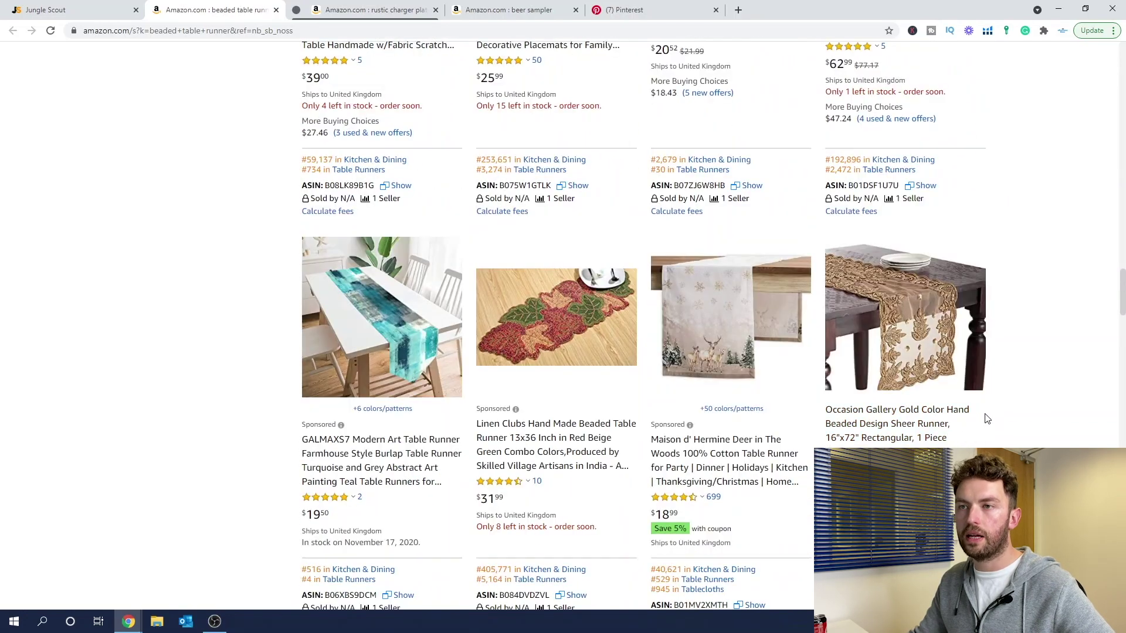
scroll(986, 418, "down", 8)
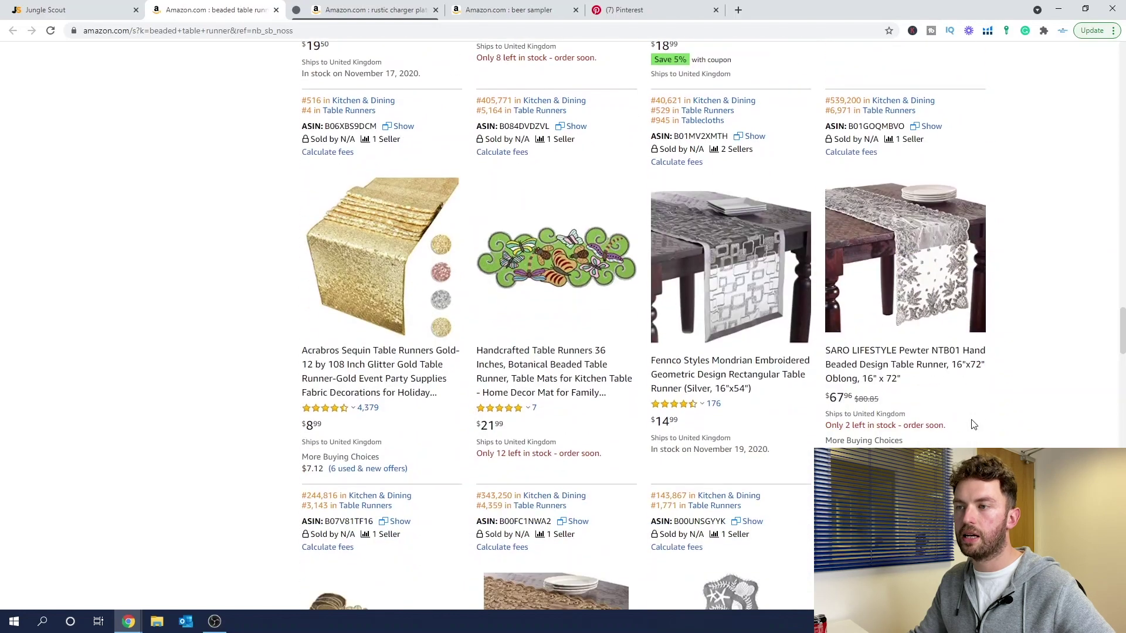
Step: Examine the range of "beaded table runner" listings on Amazon, checking their designs, prices, review counts and sales ranks
scroll(977, 416, "down", 4)
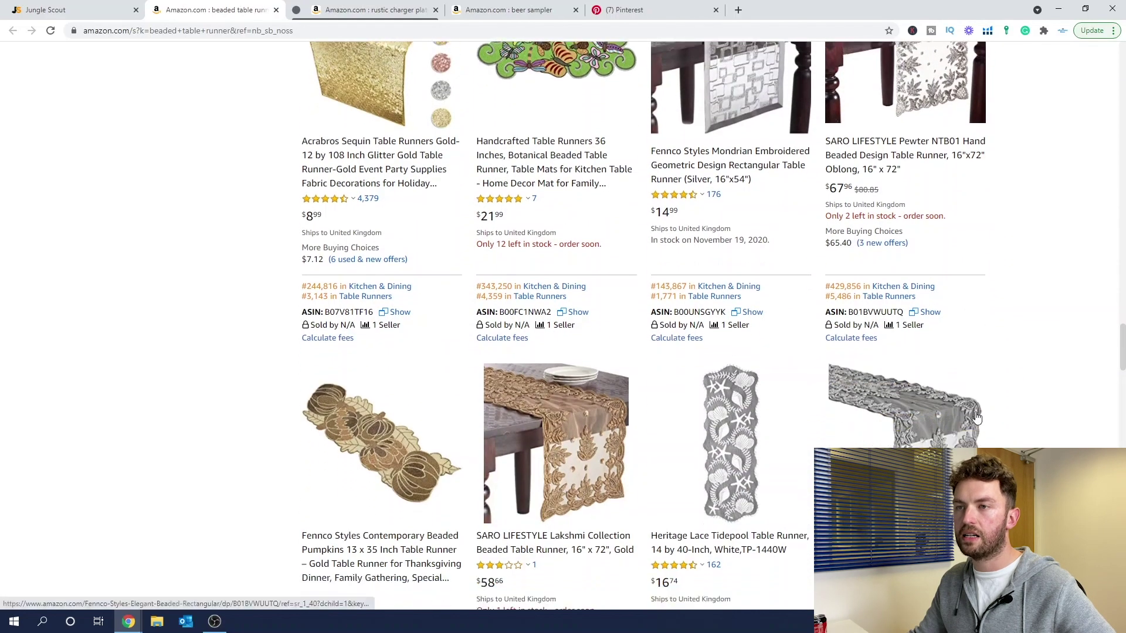
scroll(975, 418, "up", 9)
scroll(974, 418, "down", 20)
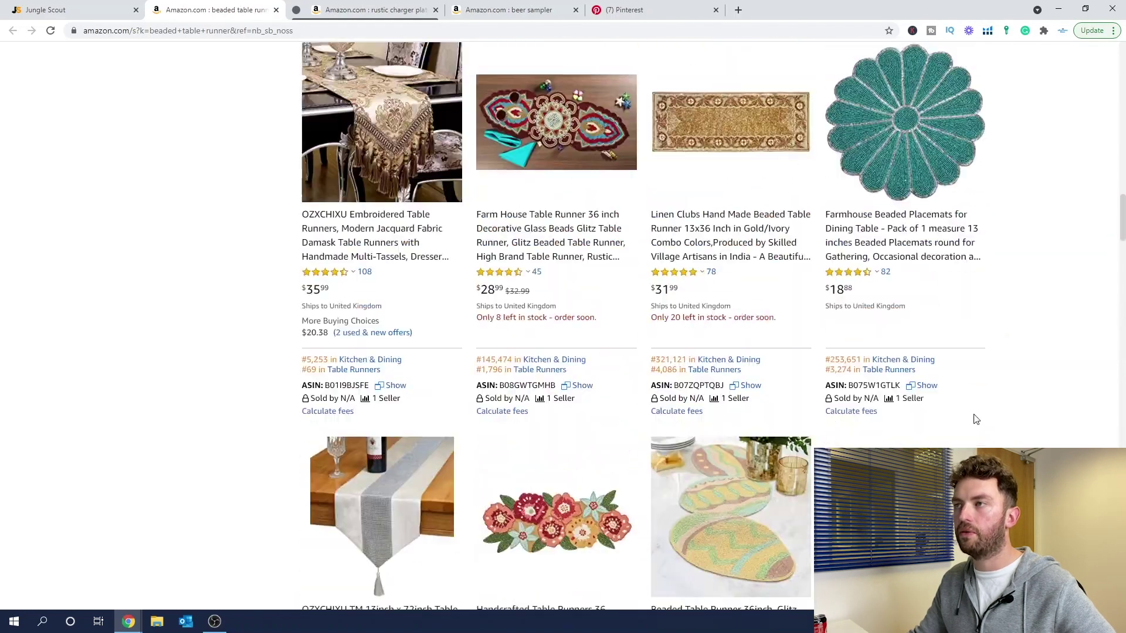
scroll(975, 420, "up", 5)
scroll(975, 419, "up", 4)
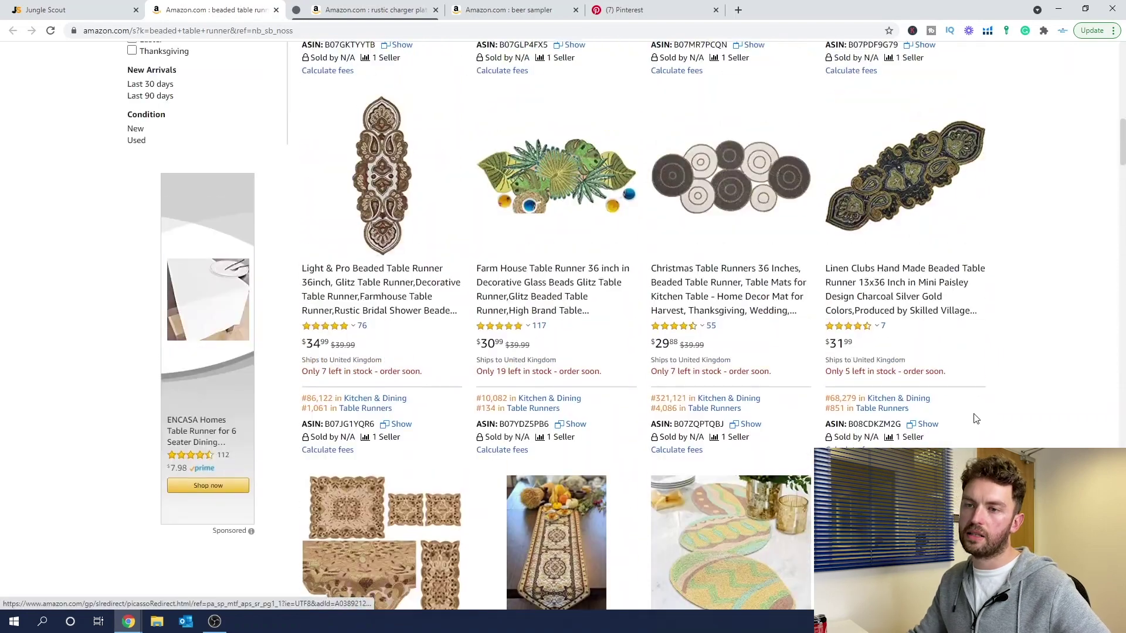
scroll(897, 424, "up", 4)
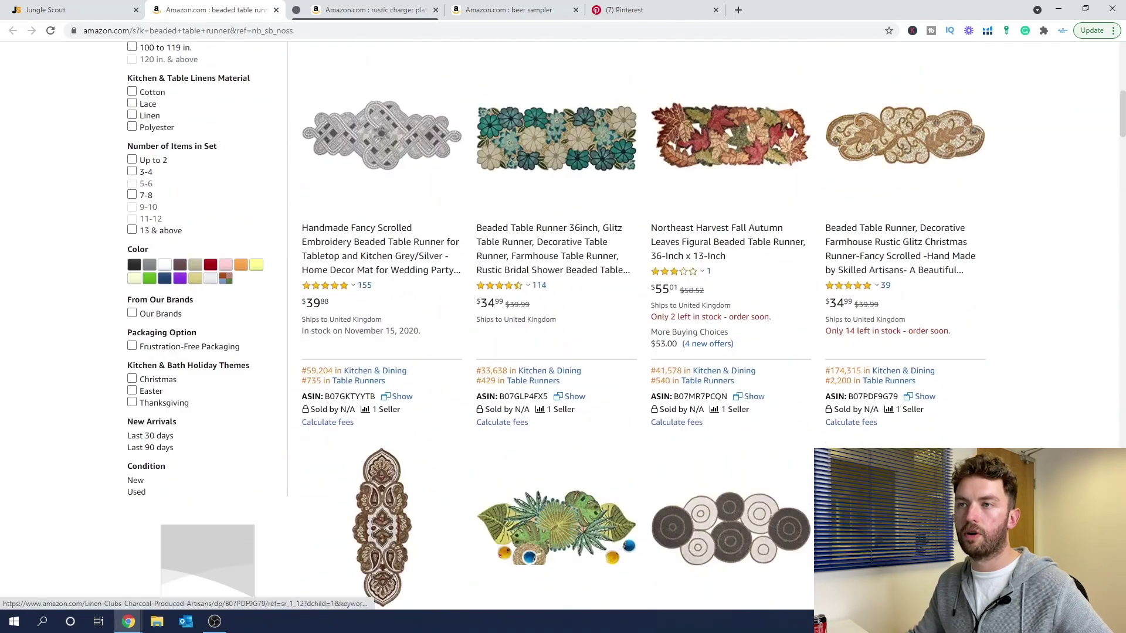
scroll(781, 410, "up", 8)
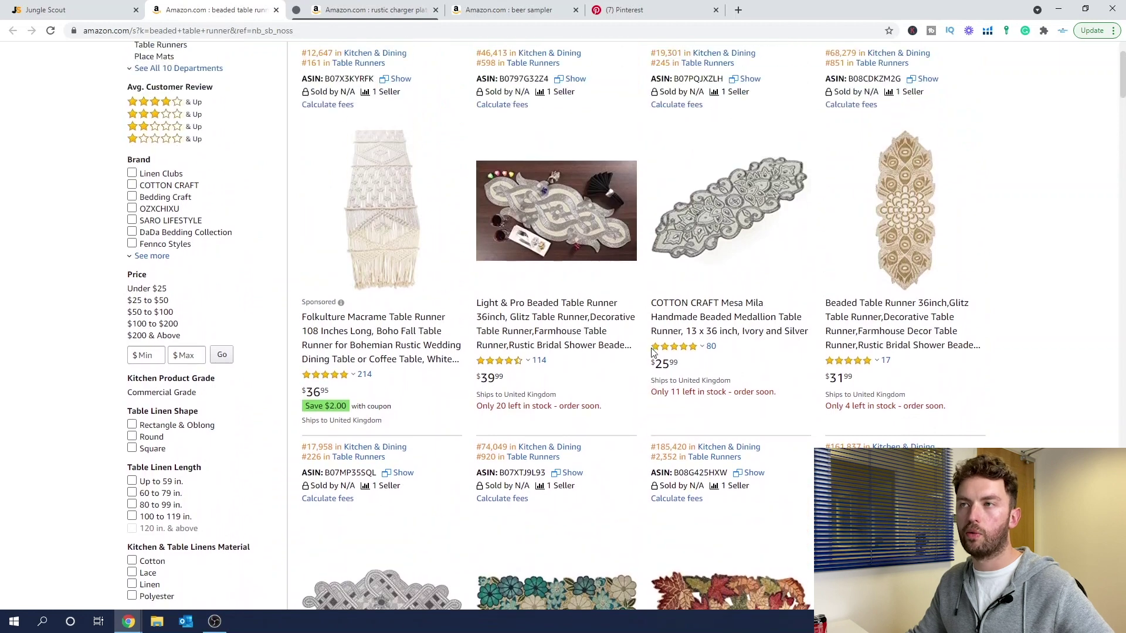
scroll(678, 349, "up", 1)
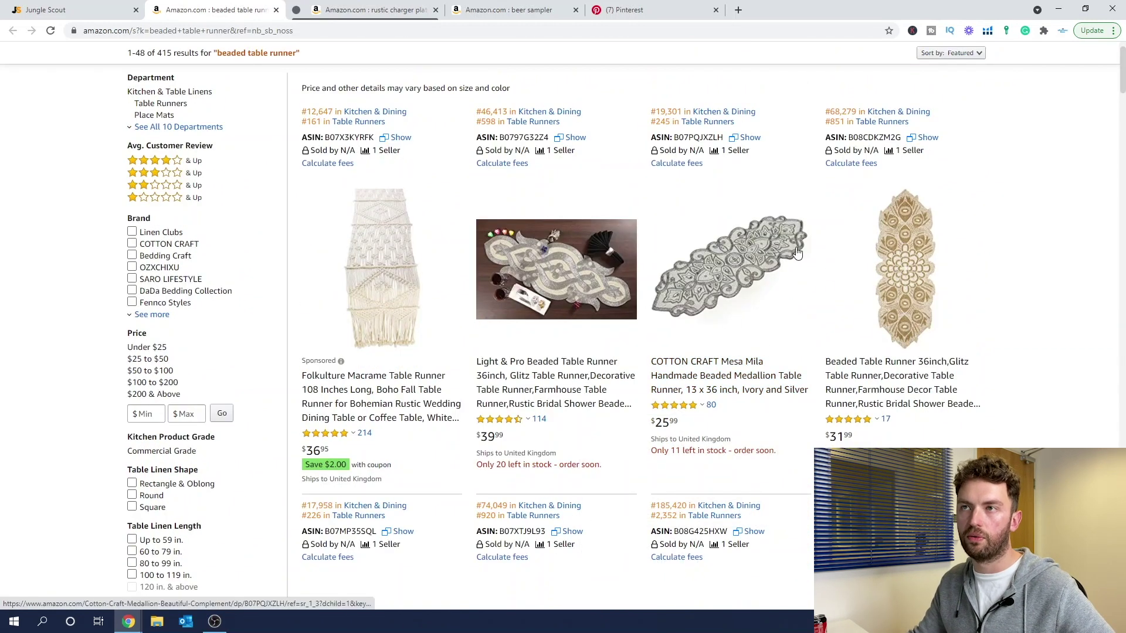
scroll(371, 251, "down", 1)
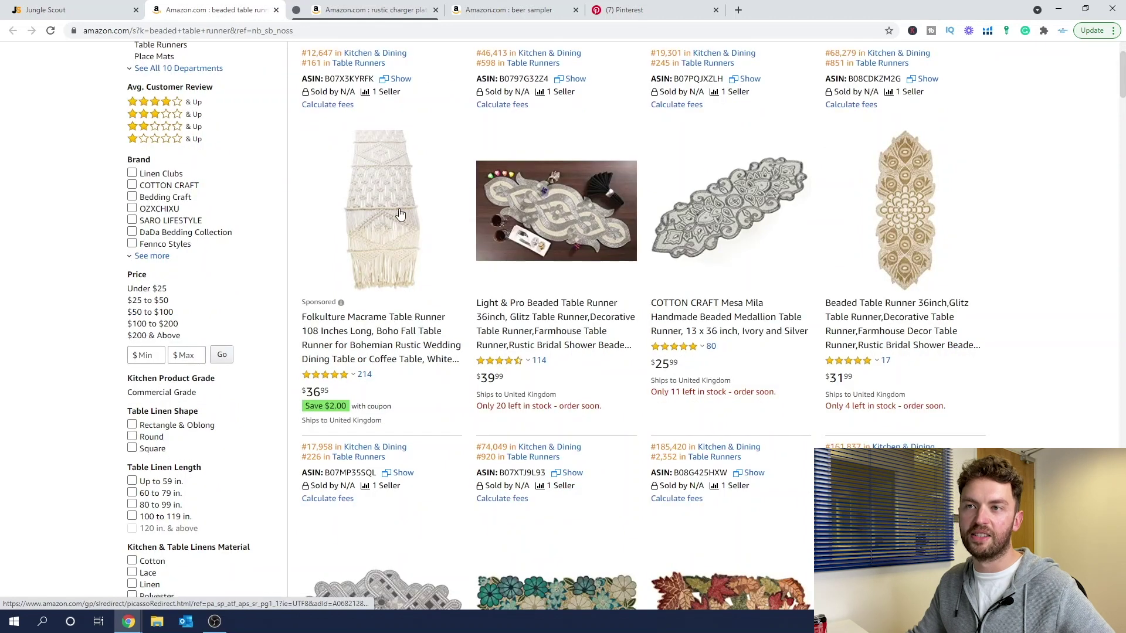
scroll(444, 360, "down", 2)
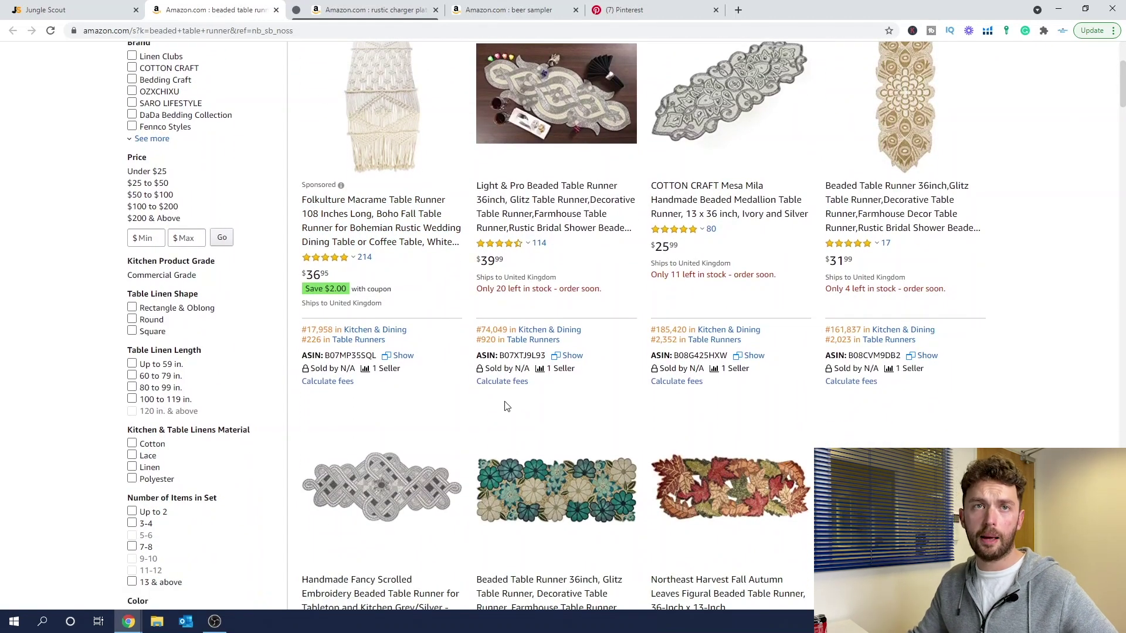
scroll(526, 390, "down", 1)
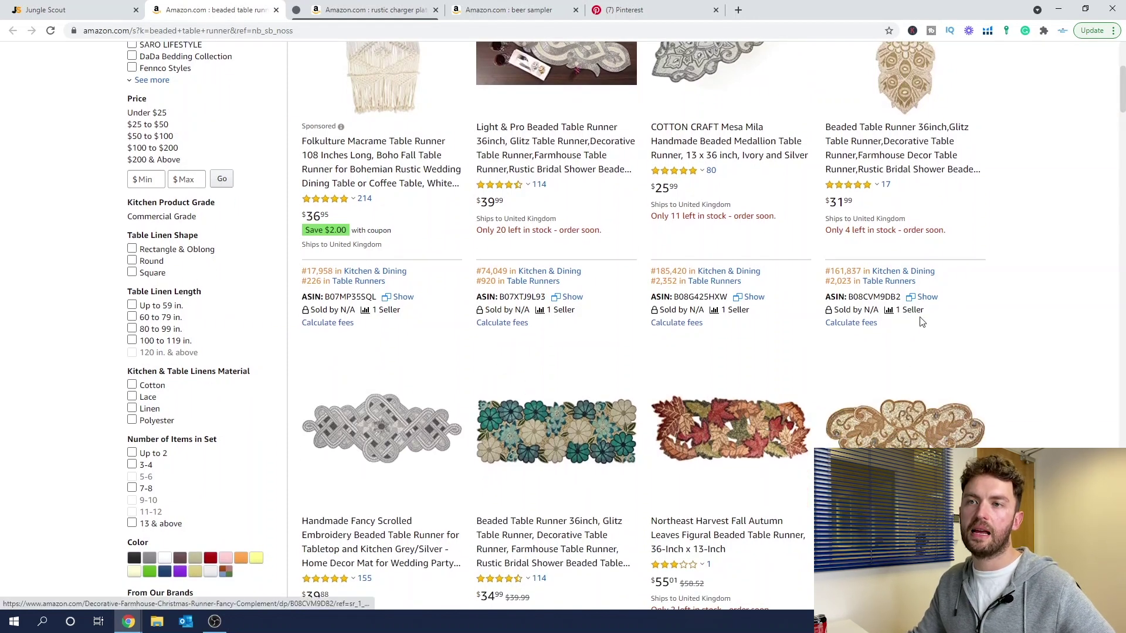
scroll(995, 399, "down", 2)
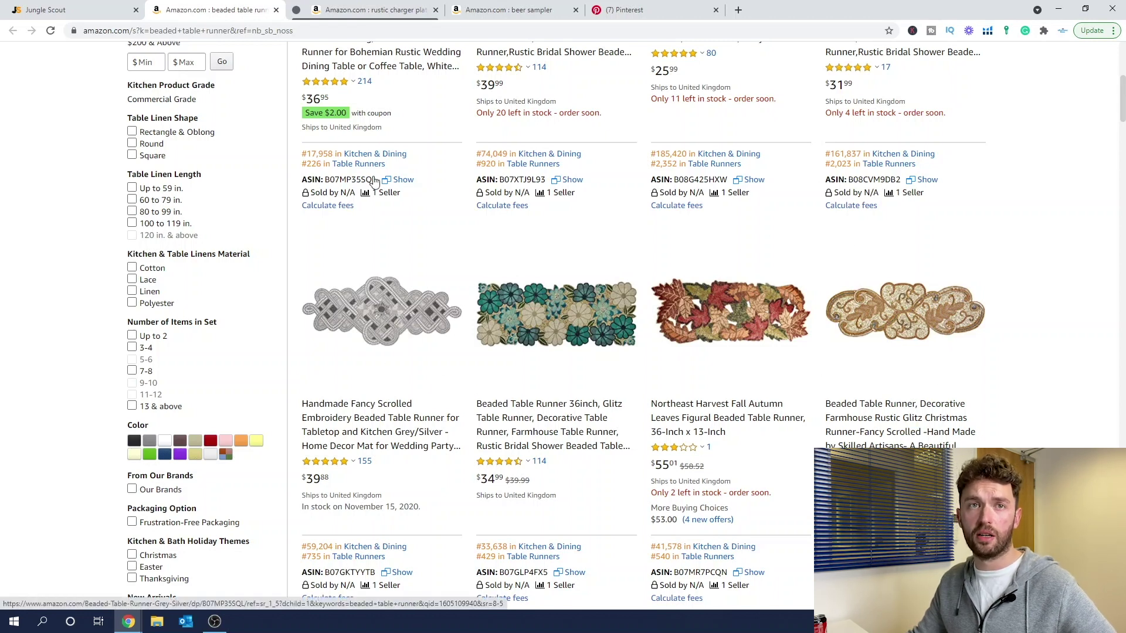
Step: Look over the top Amazon results for "rustic charger plates", and return to the beaded table runner results
left_click(392, 12)
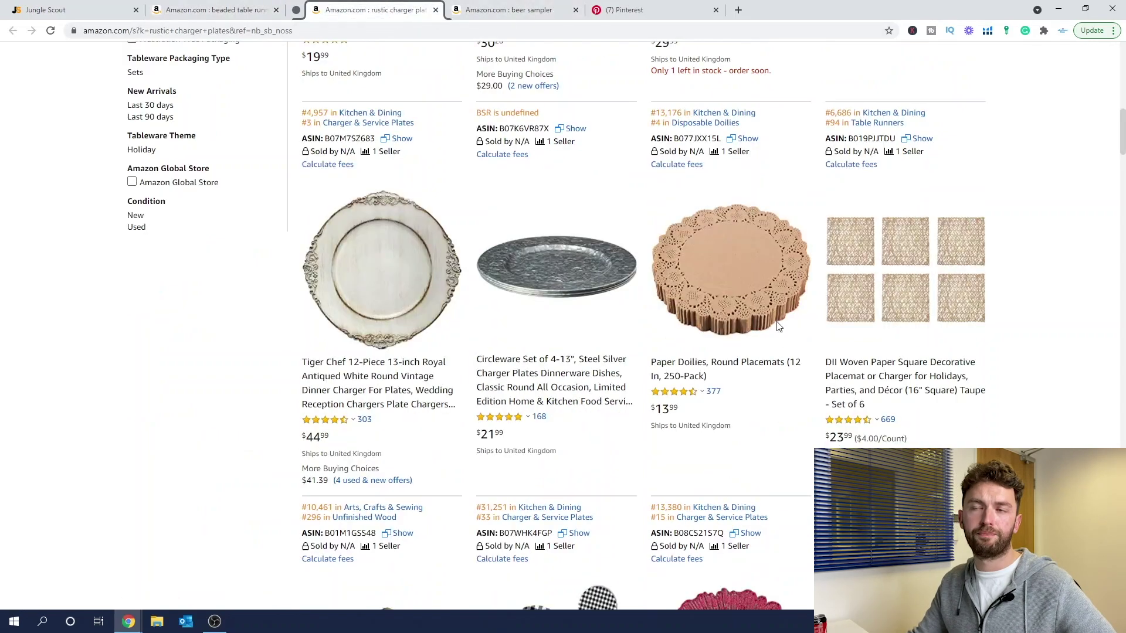
scroll(516, 191, "up", 10)
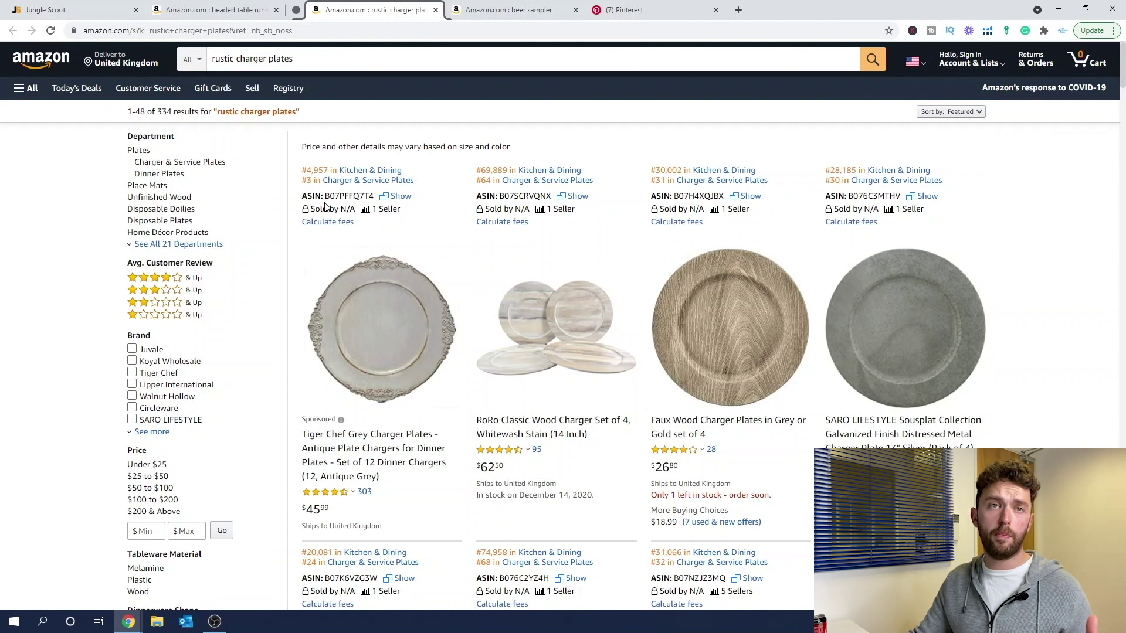
left_click(252, 10)
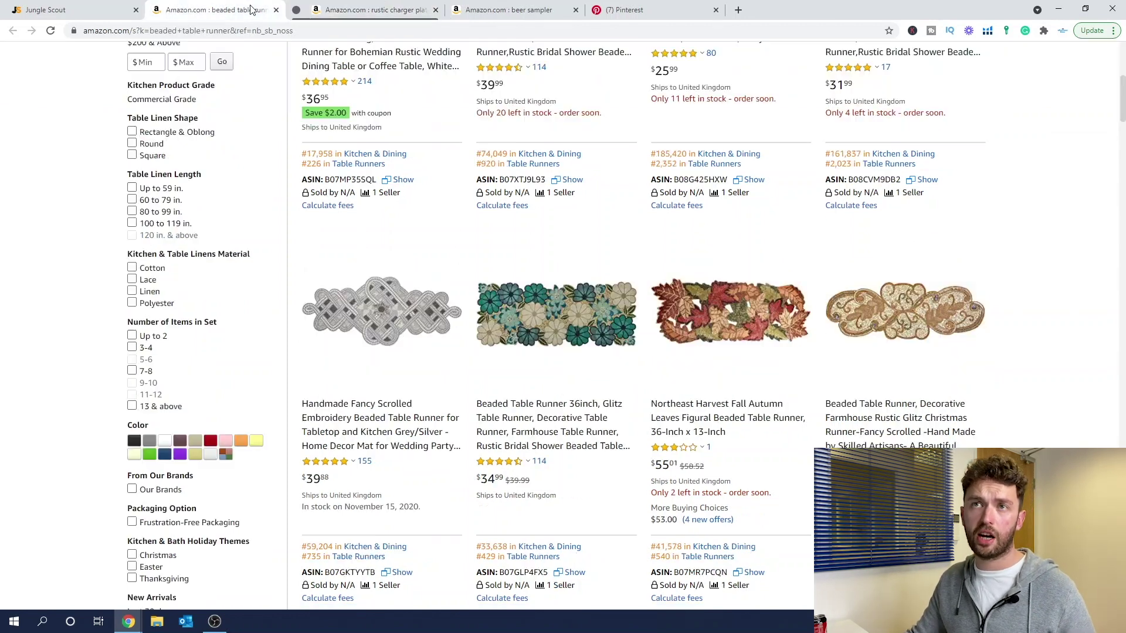
Step: Open the Handmade Fancy Scrolled Embroidery Beaded Table Runner listing in grey/silver and view its product images
left_click(383, 332)
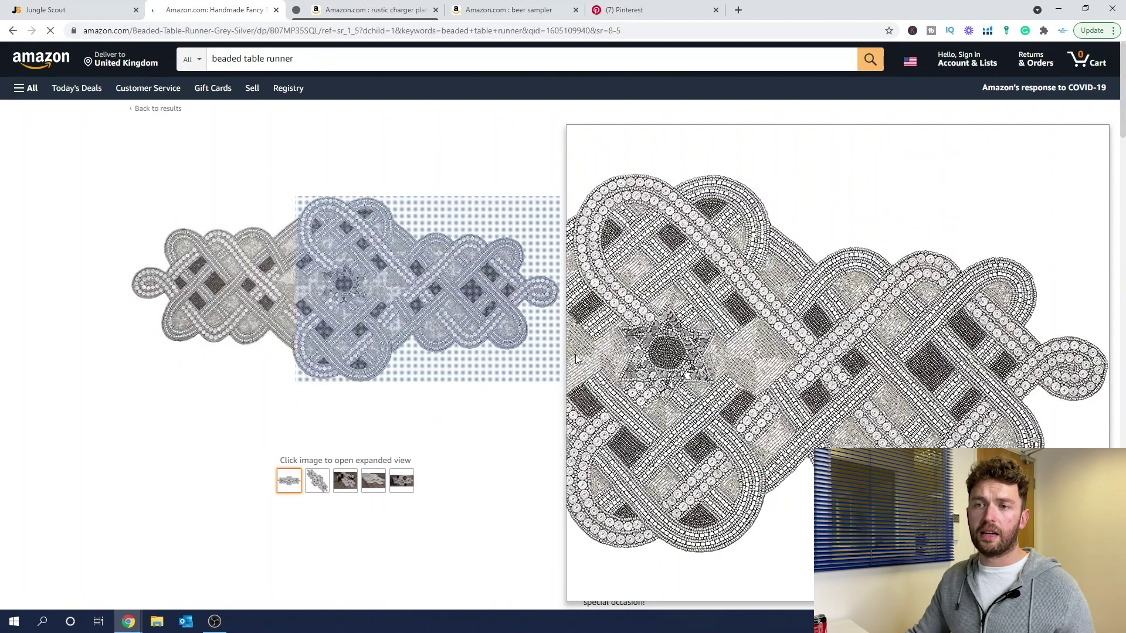
mouse_move(374, 481)
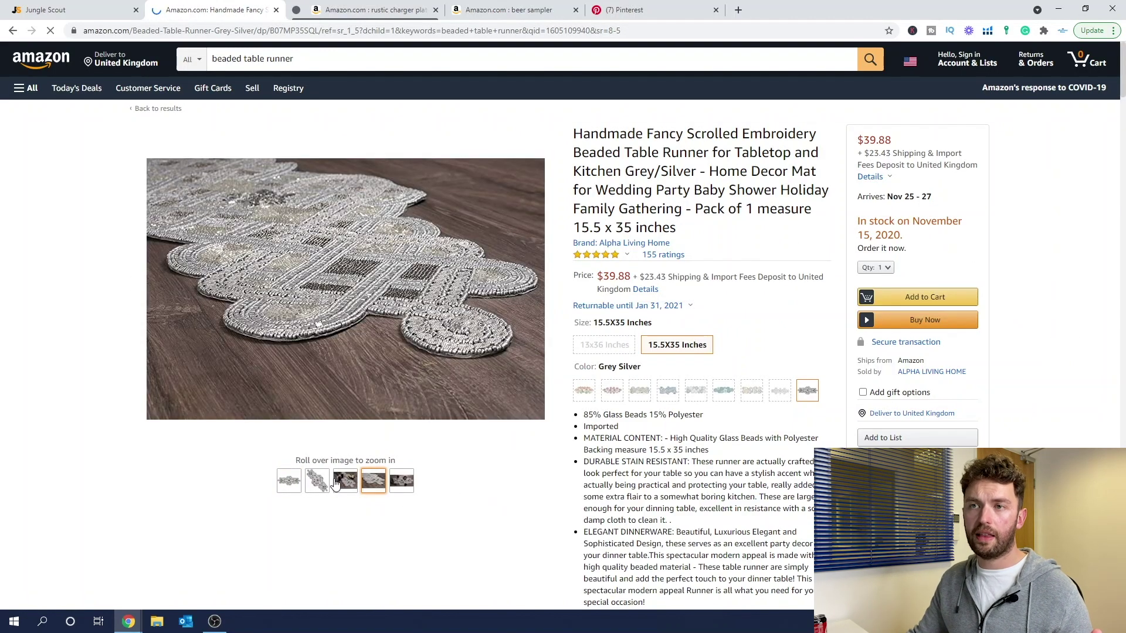
mouse_move(282, 485)
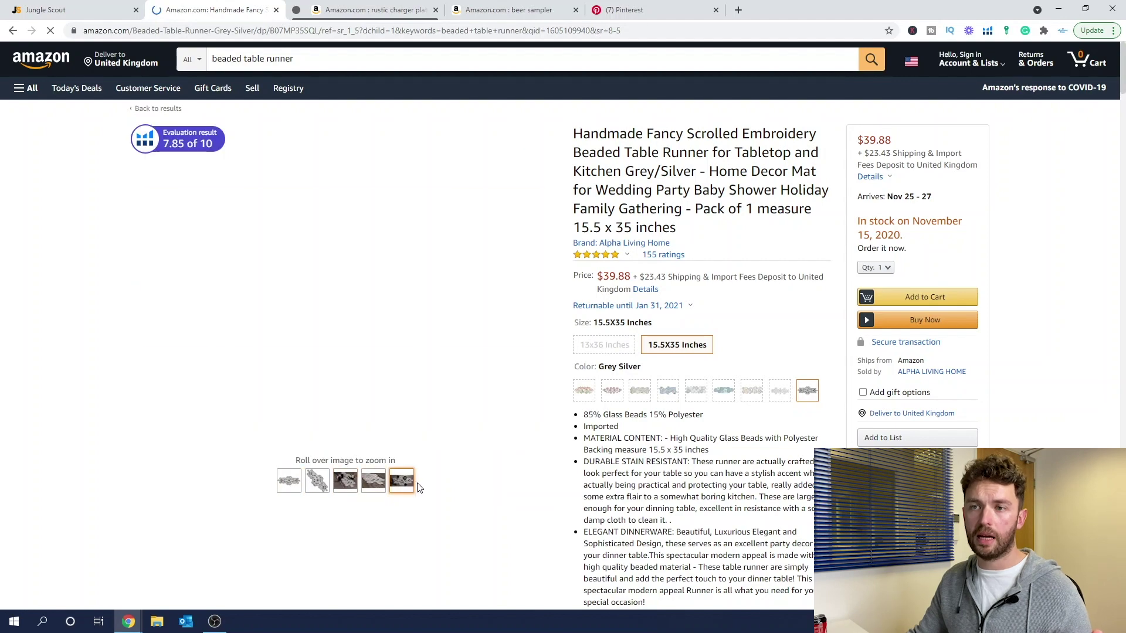
Step: Examine the listing's Helium 10 price and sales rank history over 90 days, 1 year and all time, ending on the 1-year view
scroll(777, 422, "down", 7)
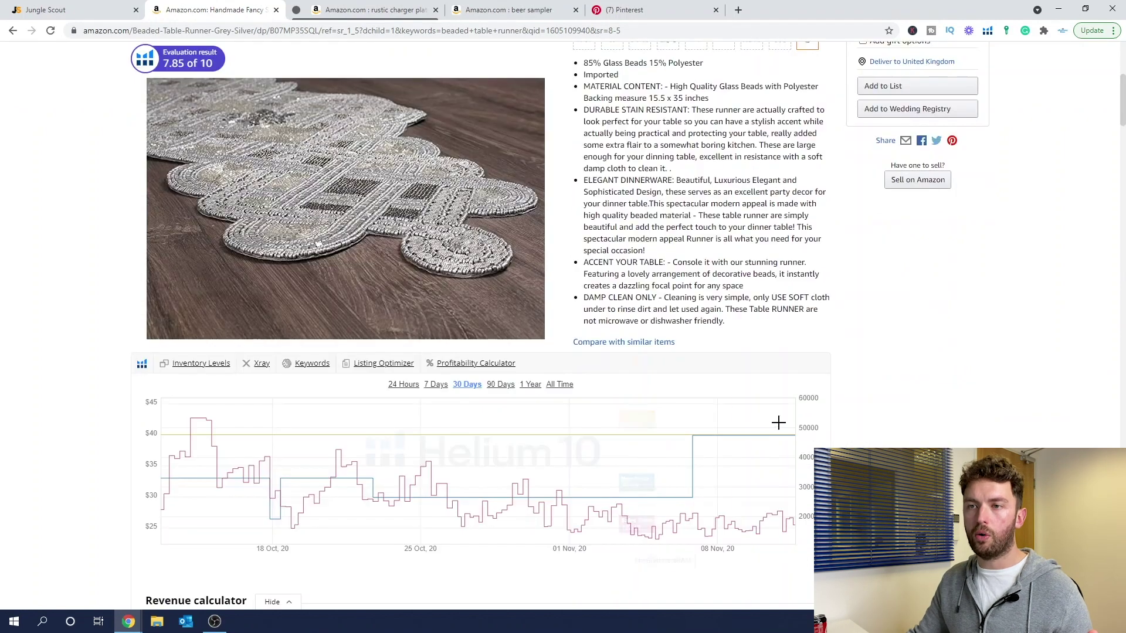
left_click(508, 329)
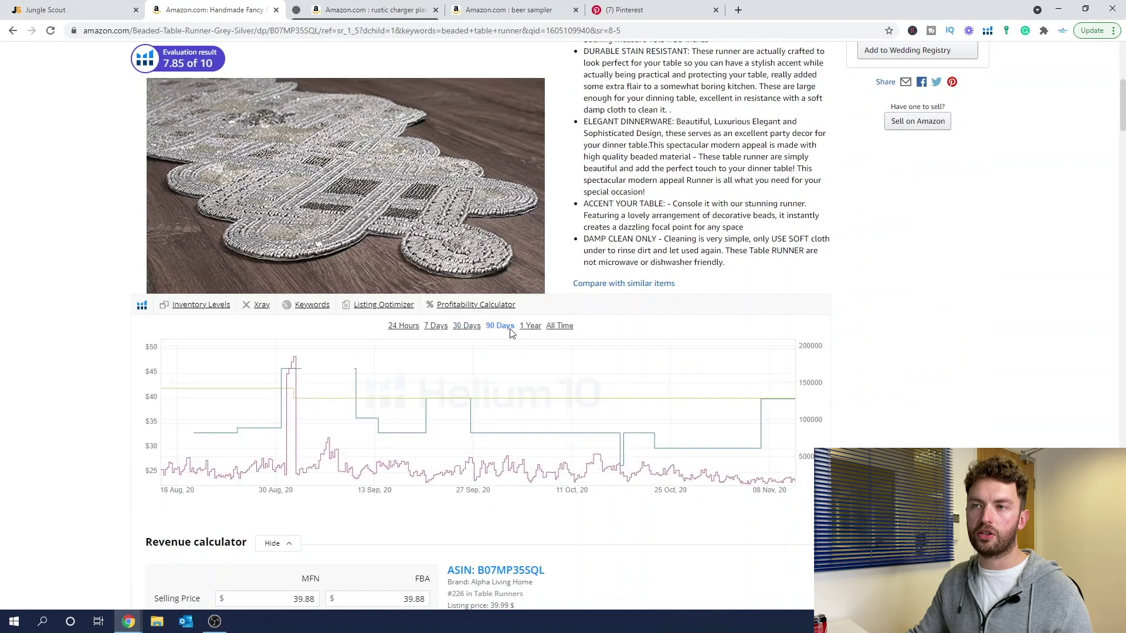
left_click(530, 327)
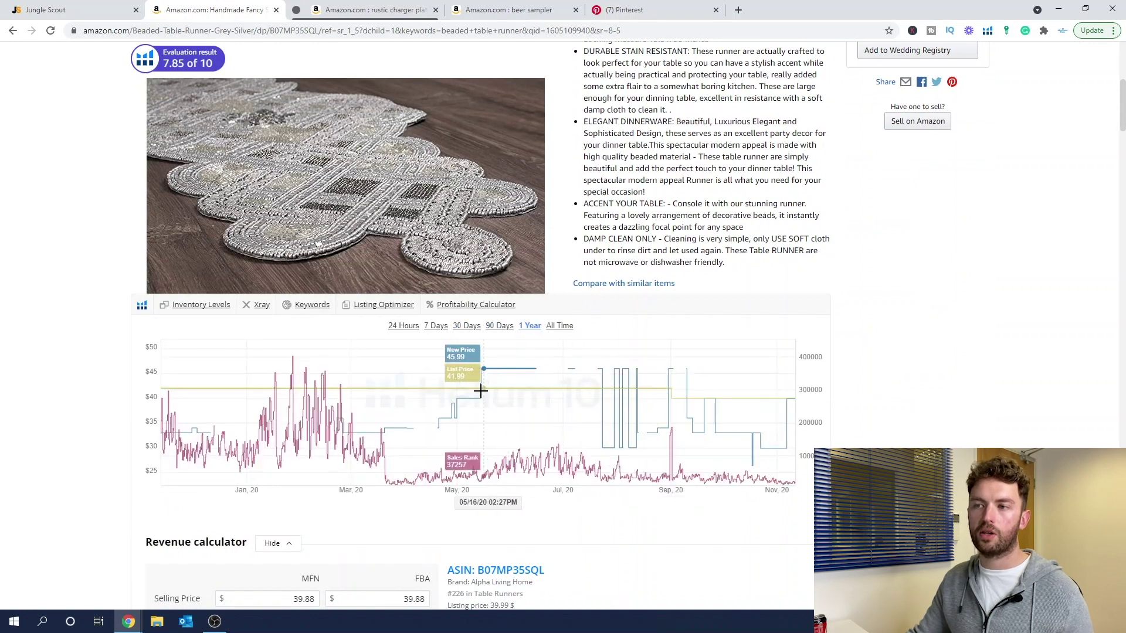
left_click(559, 326)
scroll(565, 337, "down", 1)
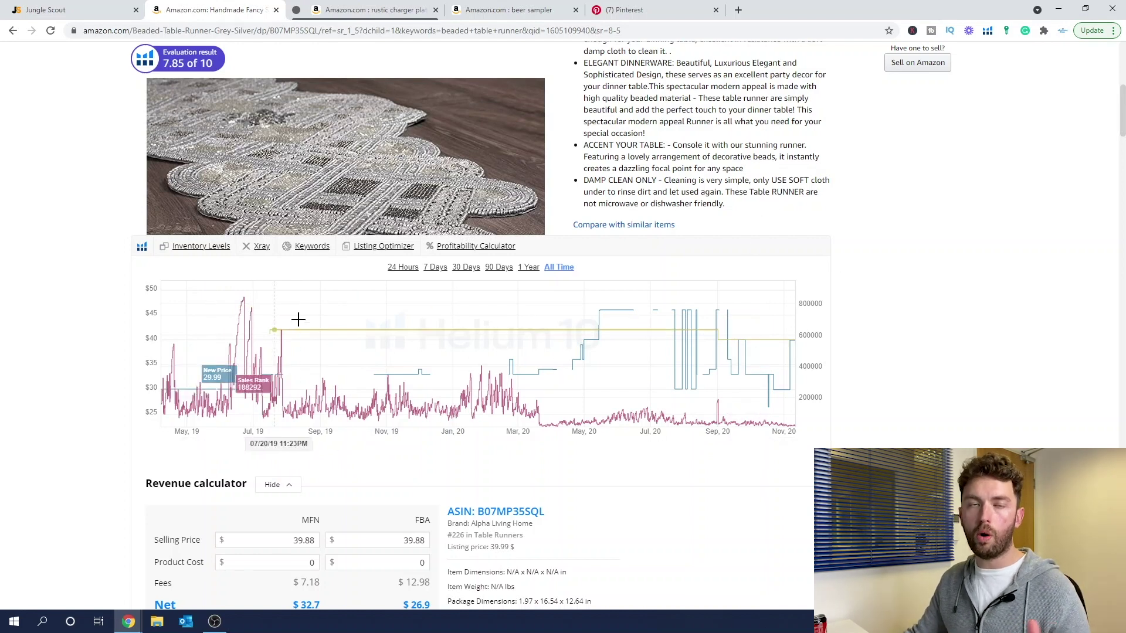
left_click(531, 269)
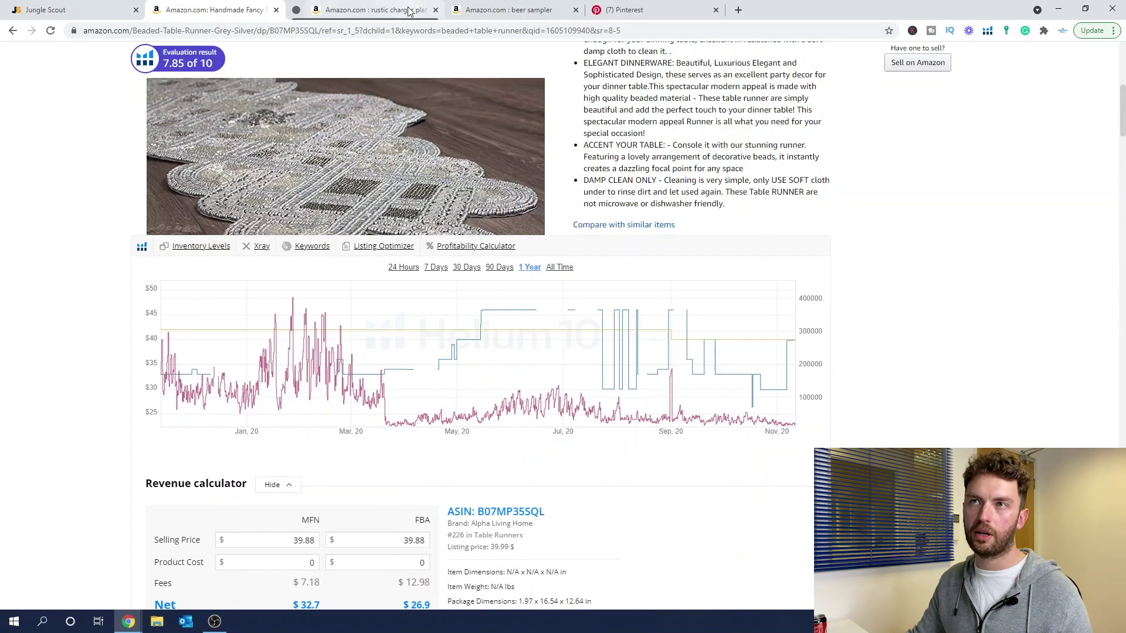
Step: Switch to the Amazon results for "rustic charger plates" and check the search term and the top listings
left_click(410, 11)
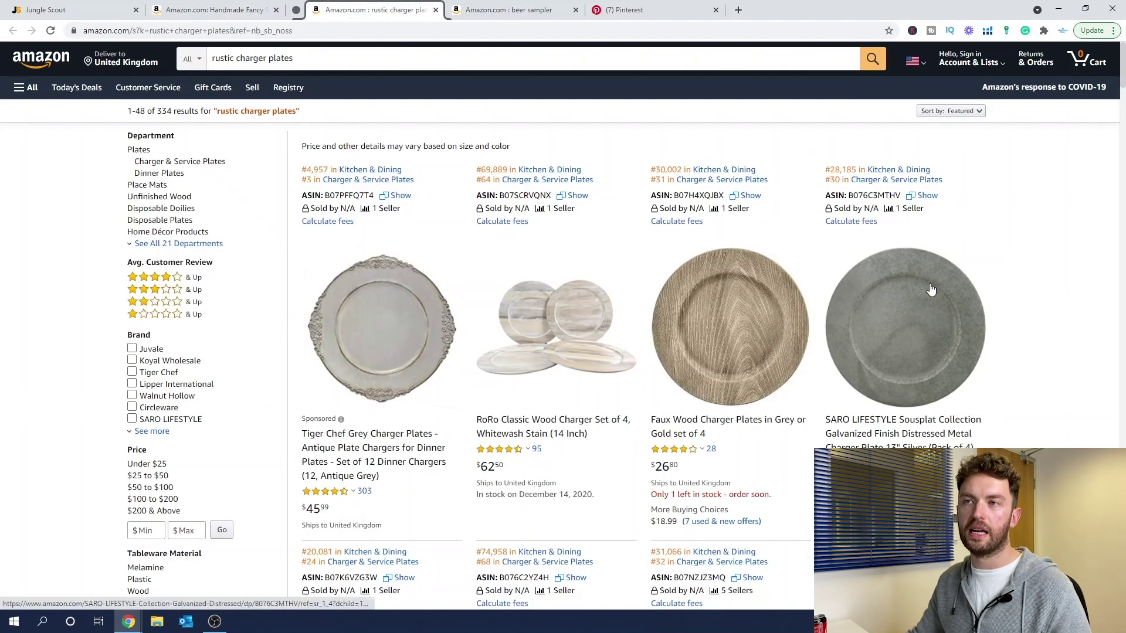
scroll(931, 289, "down", 1)
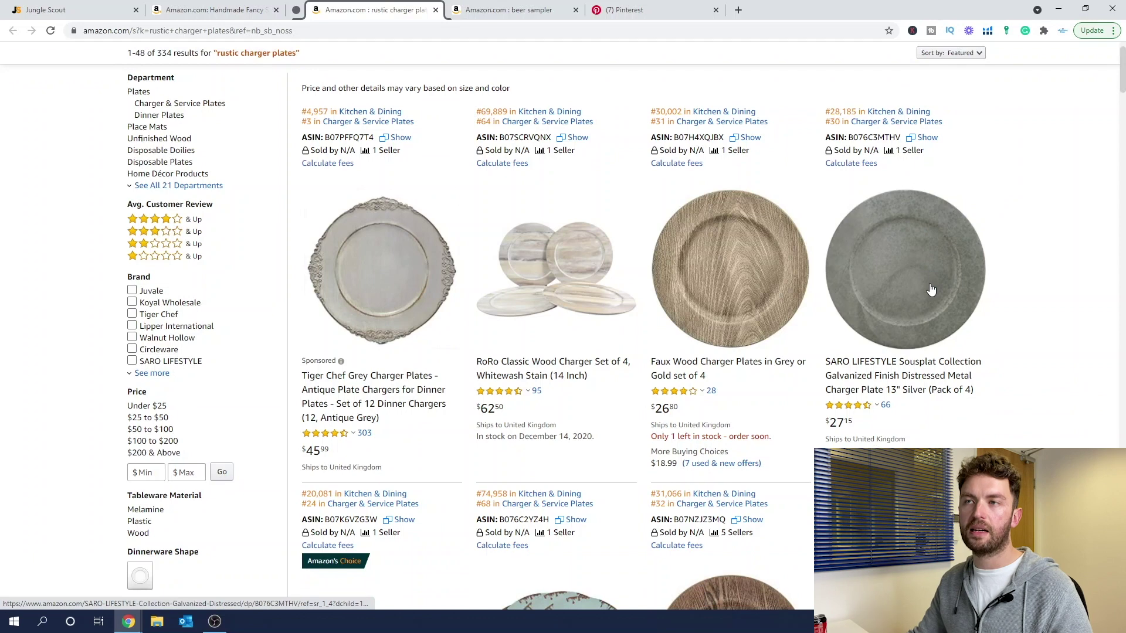
left_click(647, 10)
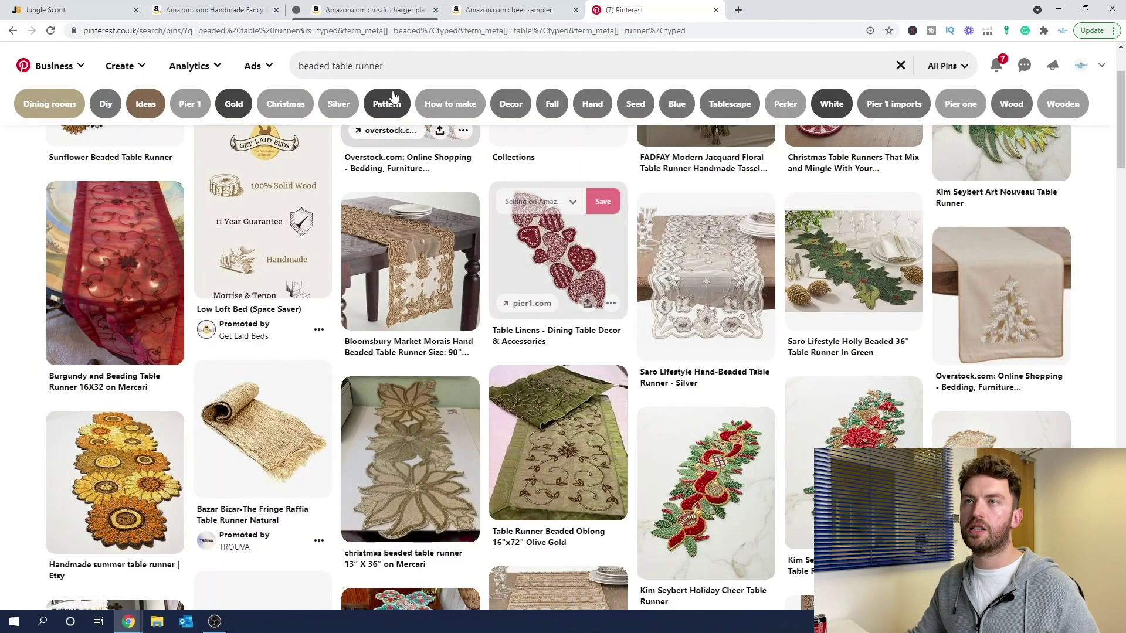
left_click(375, 10)
scroll(530, 171, "up", 1)
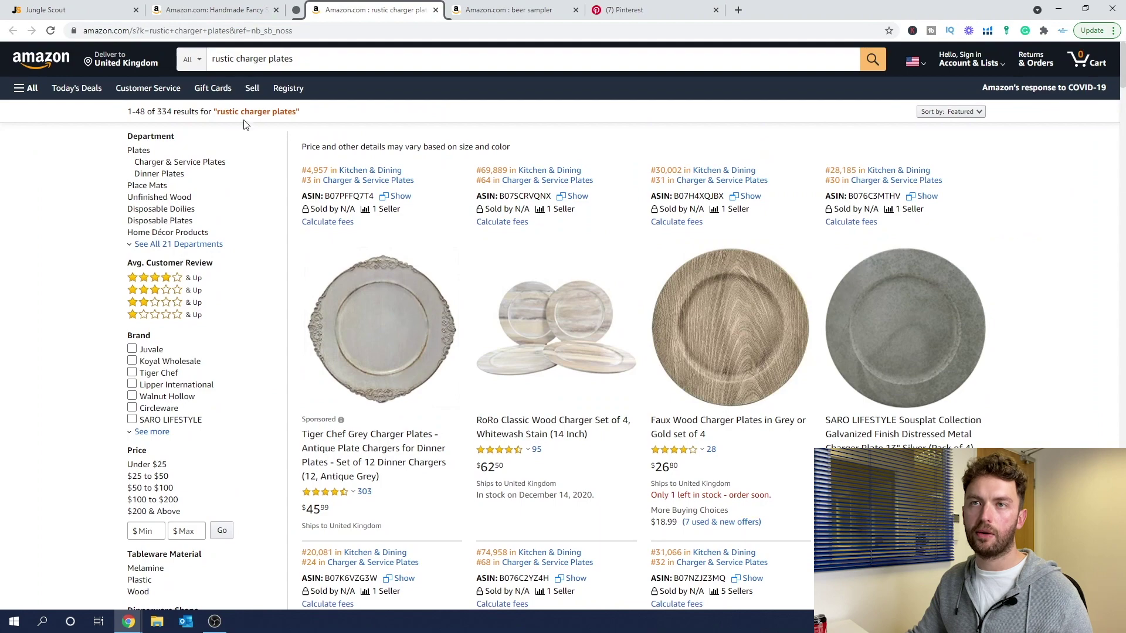
Step: Search Pinterest for "rustic charger plates" and look over the first pins for design ideas
left_click(627, 8)
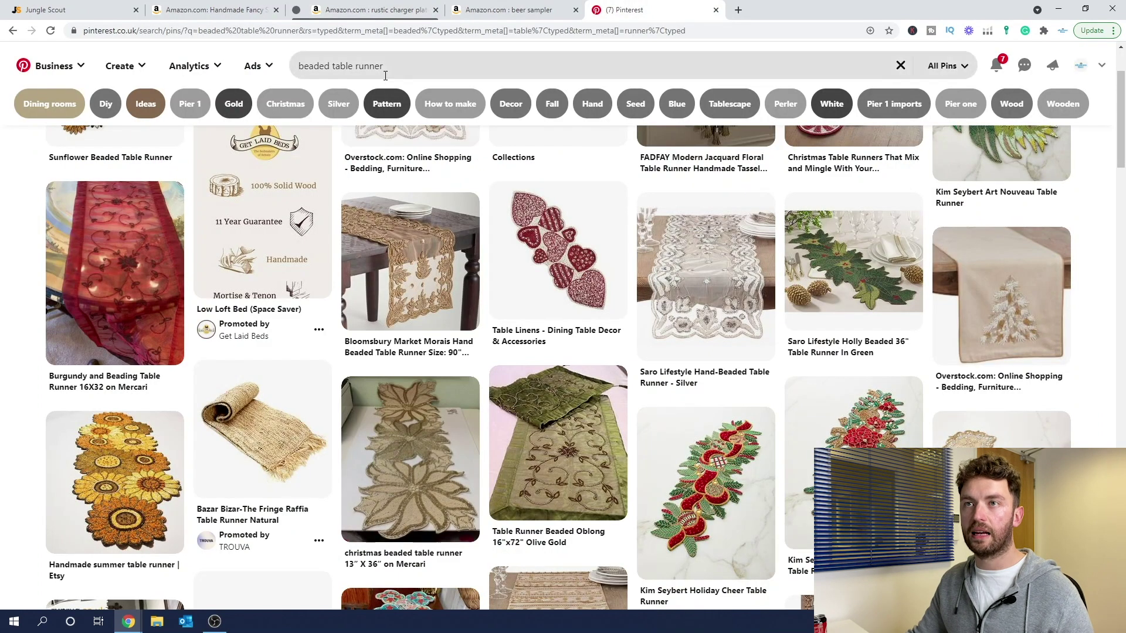
left_click(341, 54)
type("rustic ")
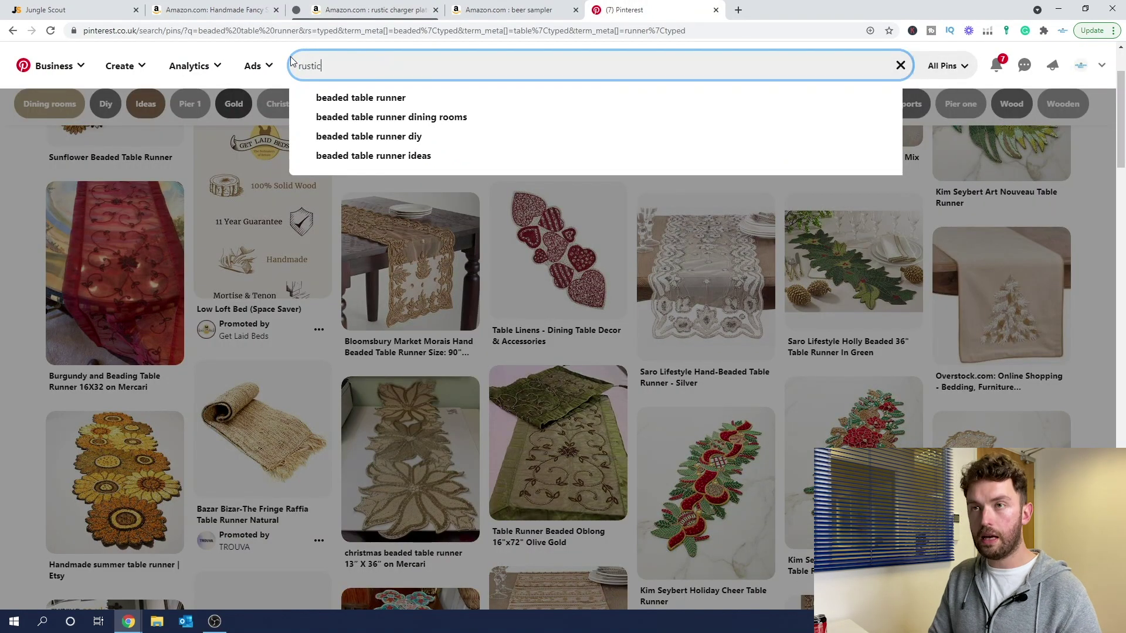
type("charger plates")
key("Return")
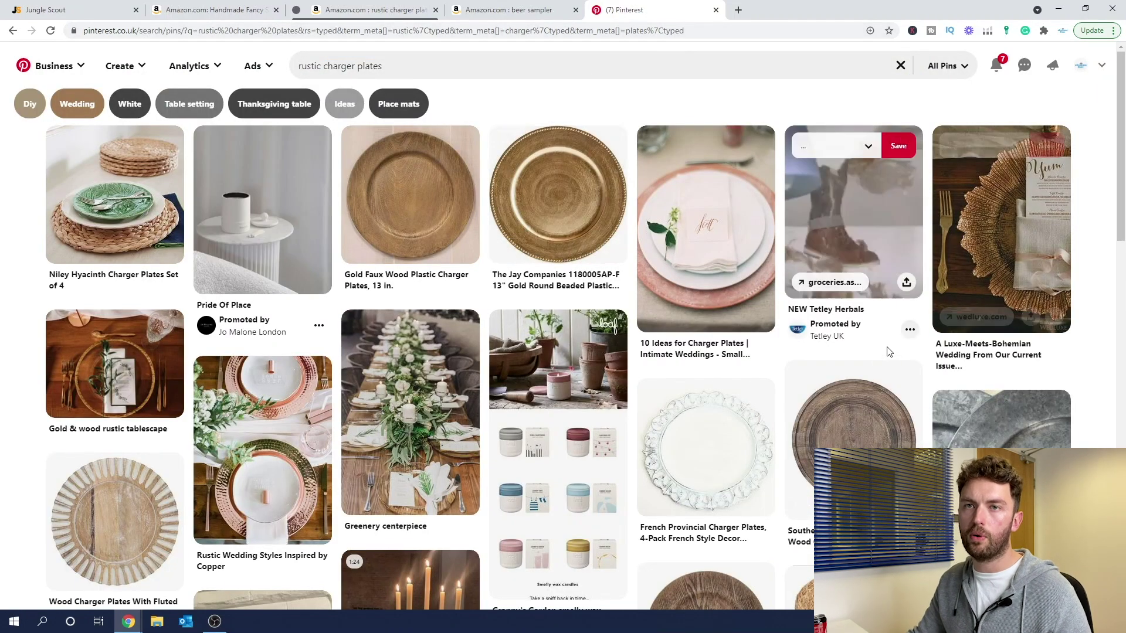
mouse_move(742, 397)
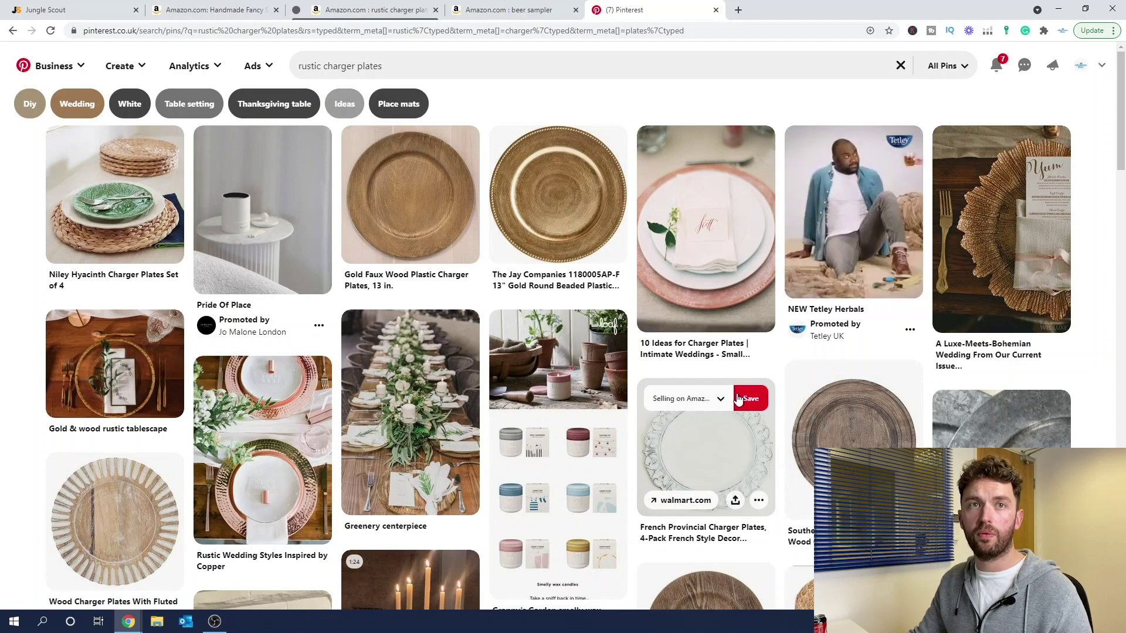
scroll(698, 480, "down", 2)
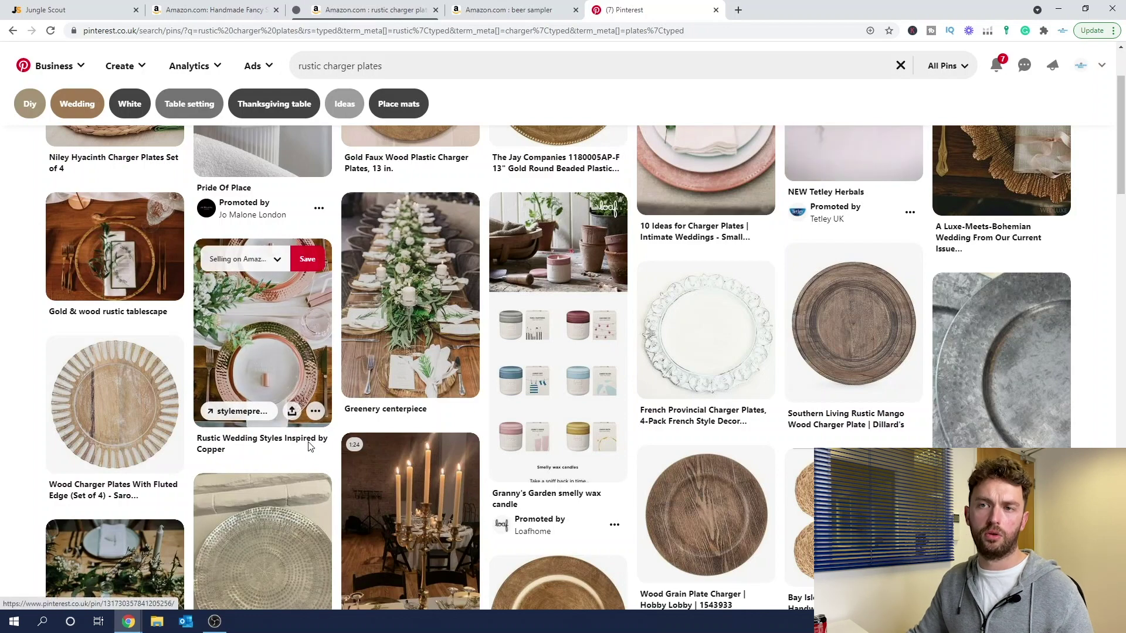
Step: Return to the Amazon results for "rustic charger plates" and compare the listings' styles, materials and prices with the Pinterest ideas
left_click(375, 10)
scroll(629, 374, "down", 9)
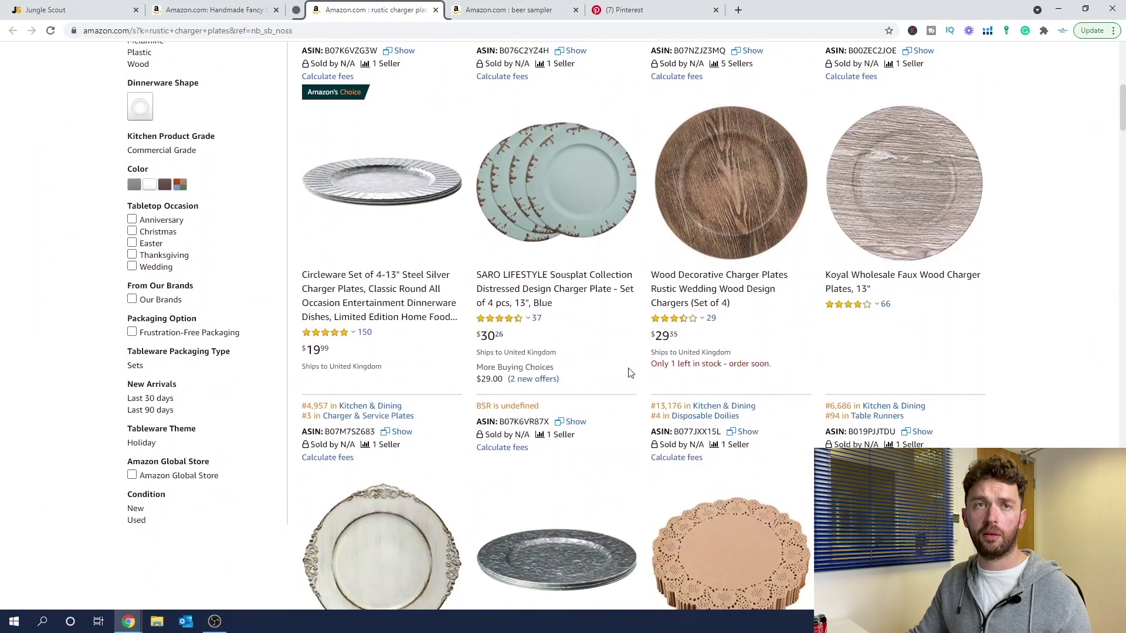
scroll(629, 373, "down", 5)
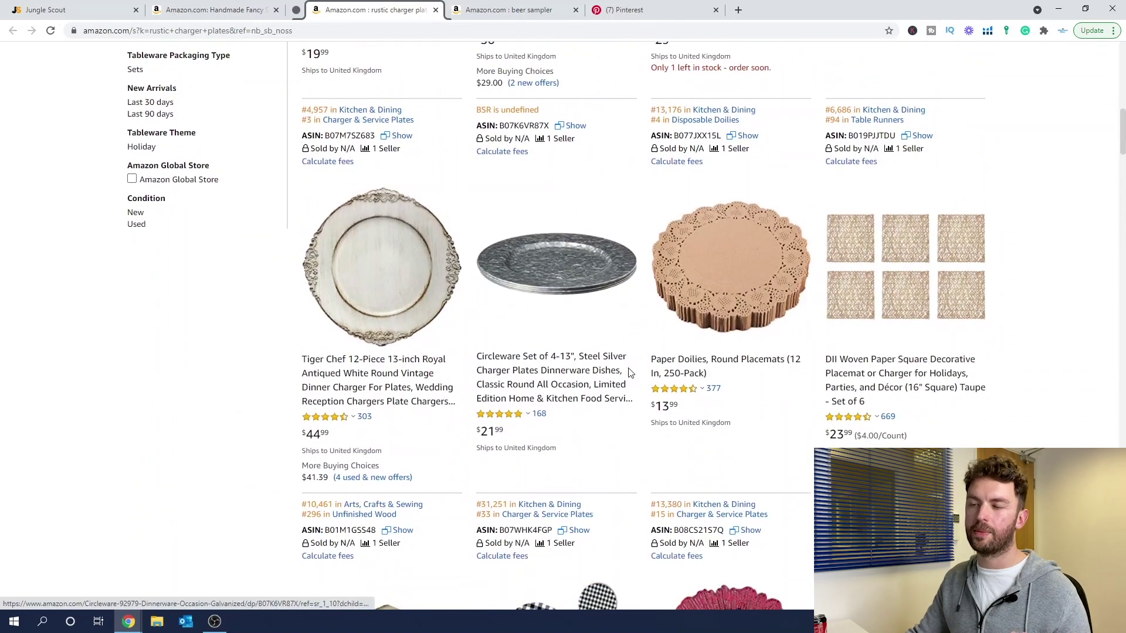
scroll(629, 374, "down", 6)
scroll(632, 385, "down", 9)
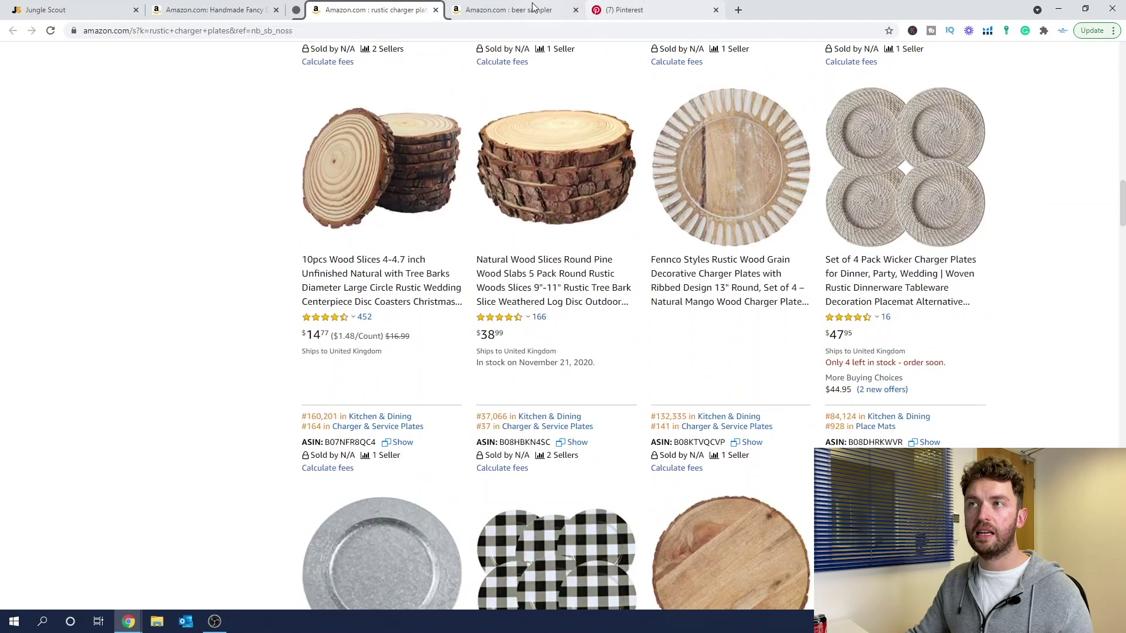
Step: Switch back to the rustic charger plate pins on Pinterest and browse further down for alternative materials and edge designs
left_click(633, 10)
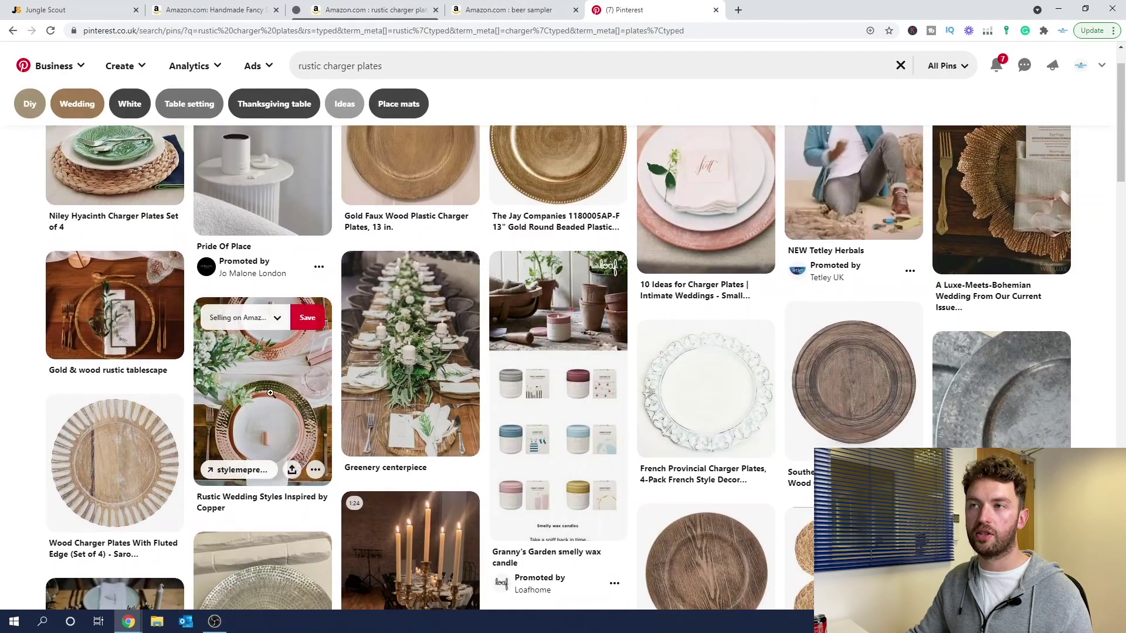
scroll(365, 356, "down", 7)
scroll(365, 355, "down", 9)
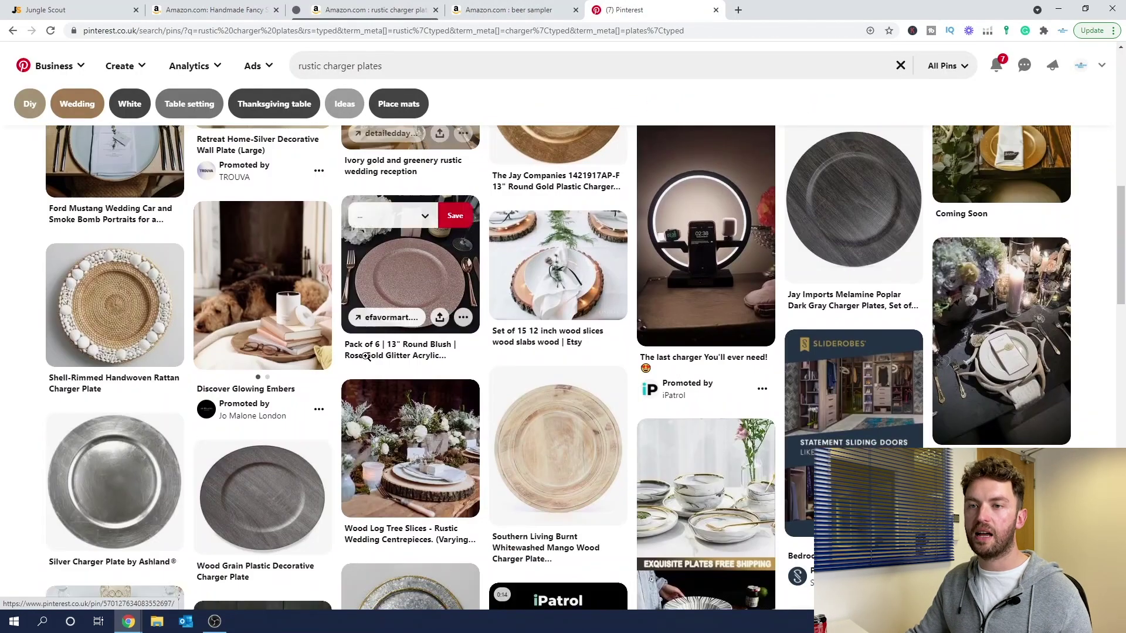
Step: Examine more rustic charger plate pins on Pinterest, such as wood slice, metal and beaded designs
scroll(369, 364, "down", 1)
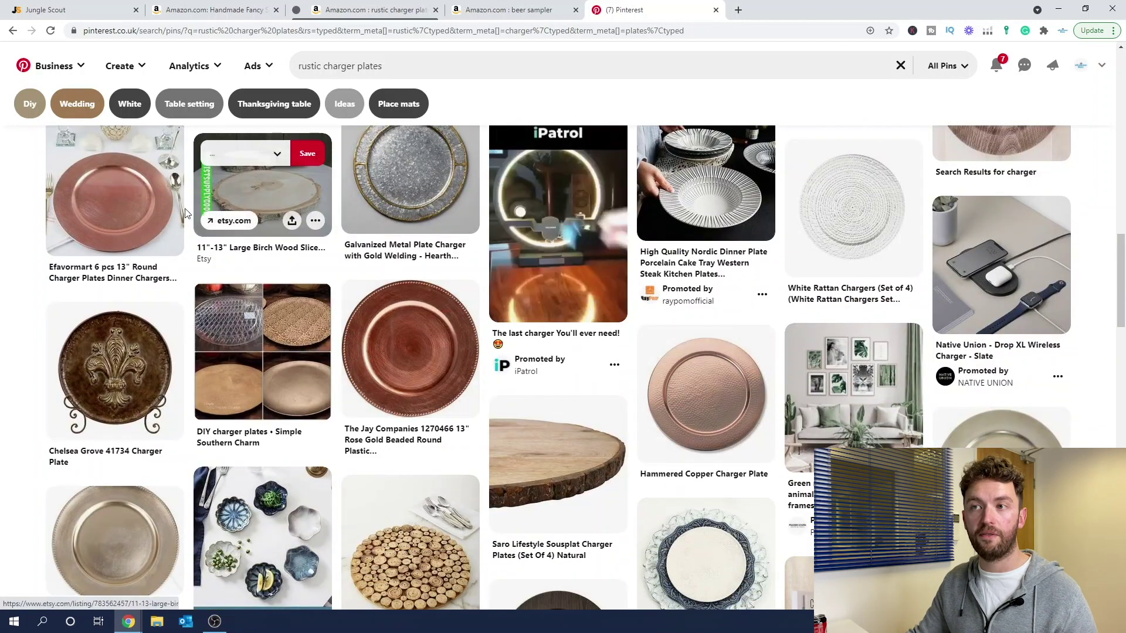
scroll(262, 357, "down", 5)
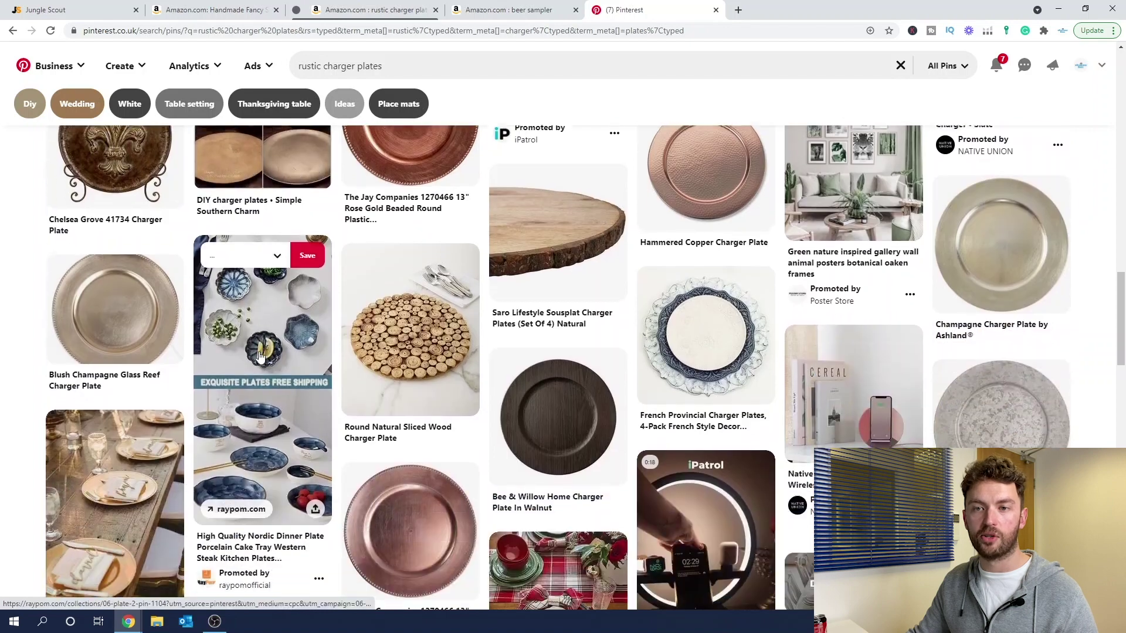
scroll(262, 357, "down", 1)
scroll(398, 364, "up", 5)
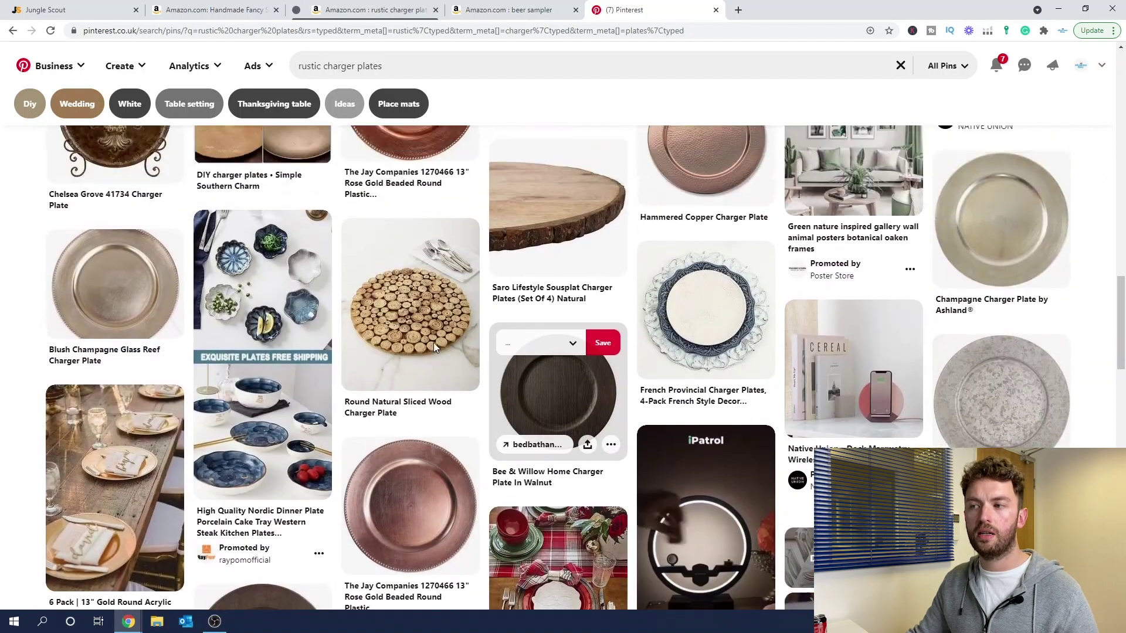
Step: Return to the Amazon results for "rustic charger plates" and run Helium 10's Xray product research on them
left_click(387, 10)
scroll(508, 145, "up", 15)
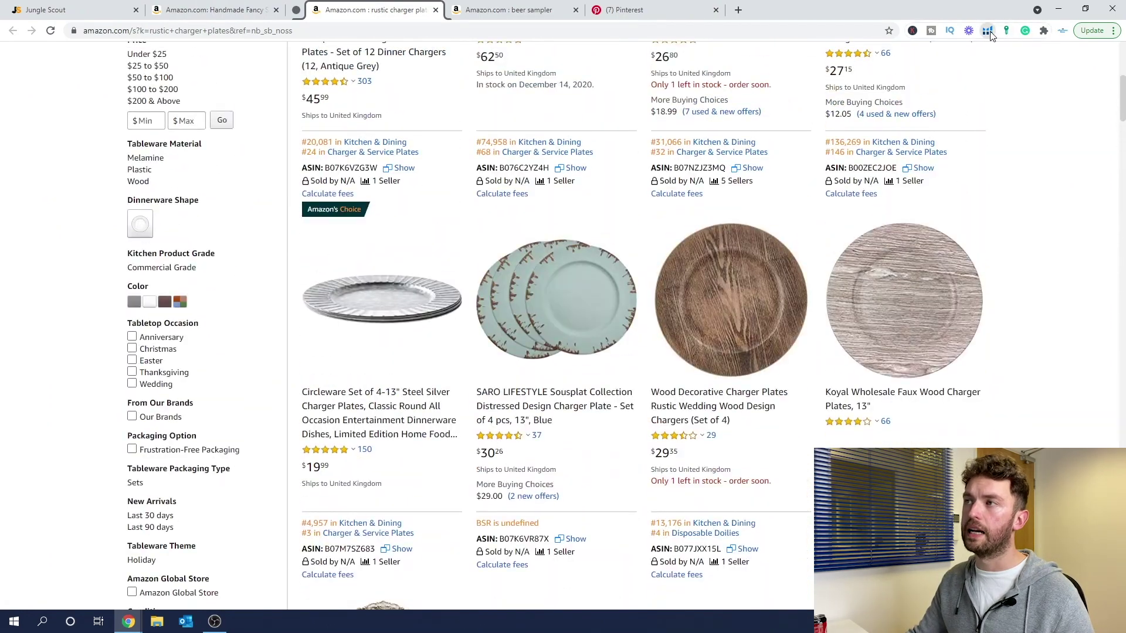
left_click(987, 30)
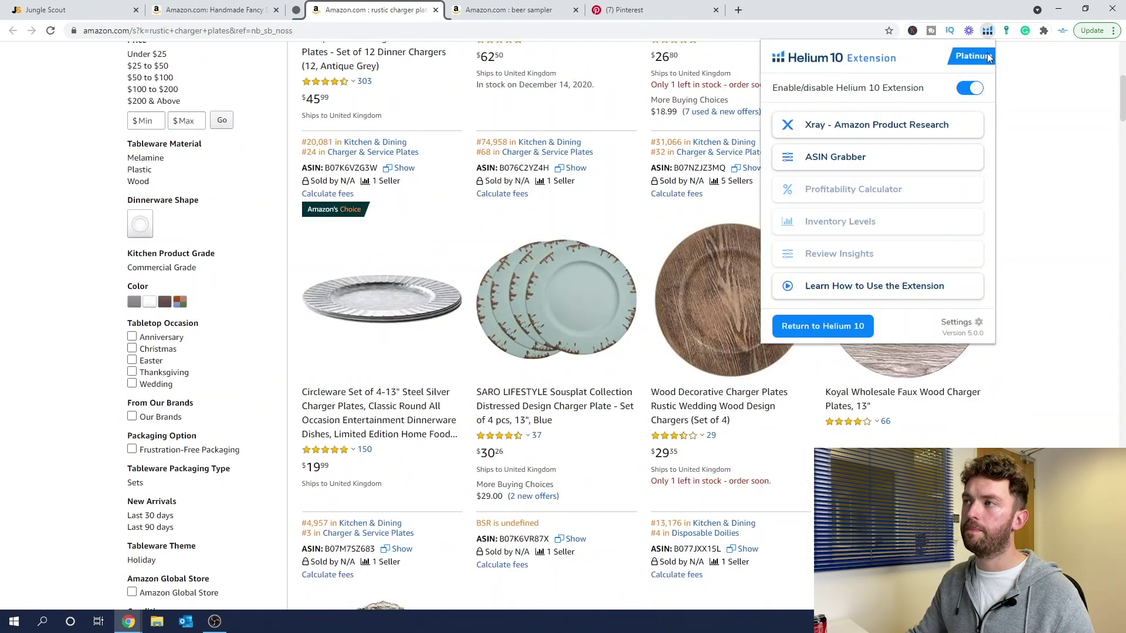
left_click(881, 124)
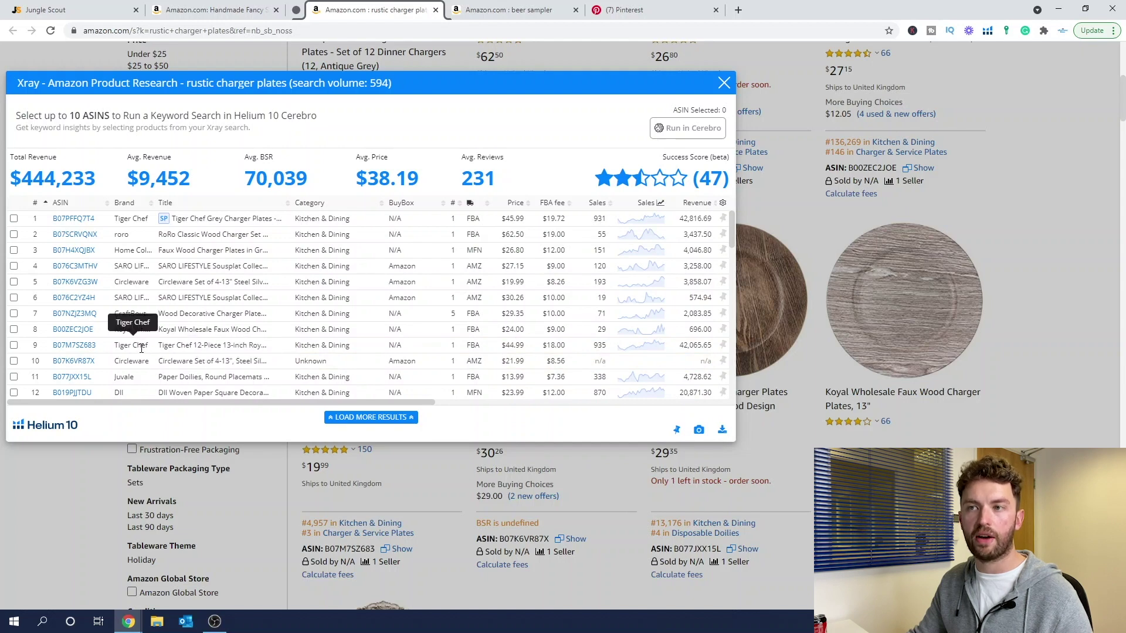
Step: Review the Xray rows for charger plates, comparing sales, revenue, BSR, rating and review count, and preview individual products
scroll(154, 352, "down", 1)
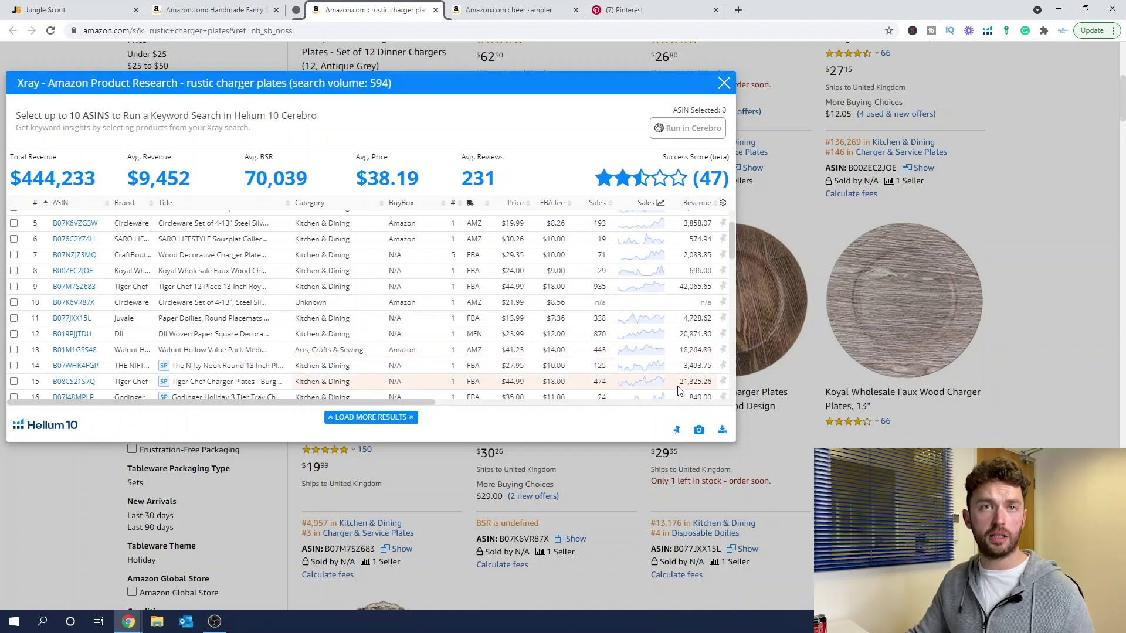
scroll(683, 384, "down", 2)
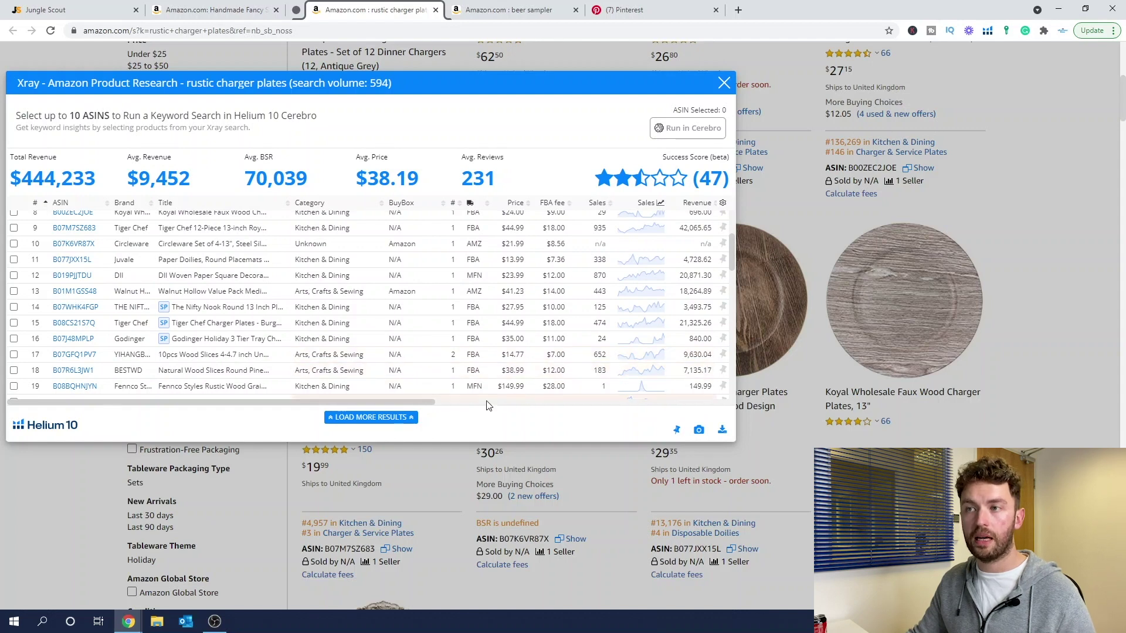
left_click_drag(427, 402, 523, 419)
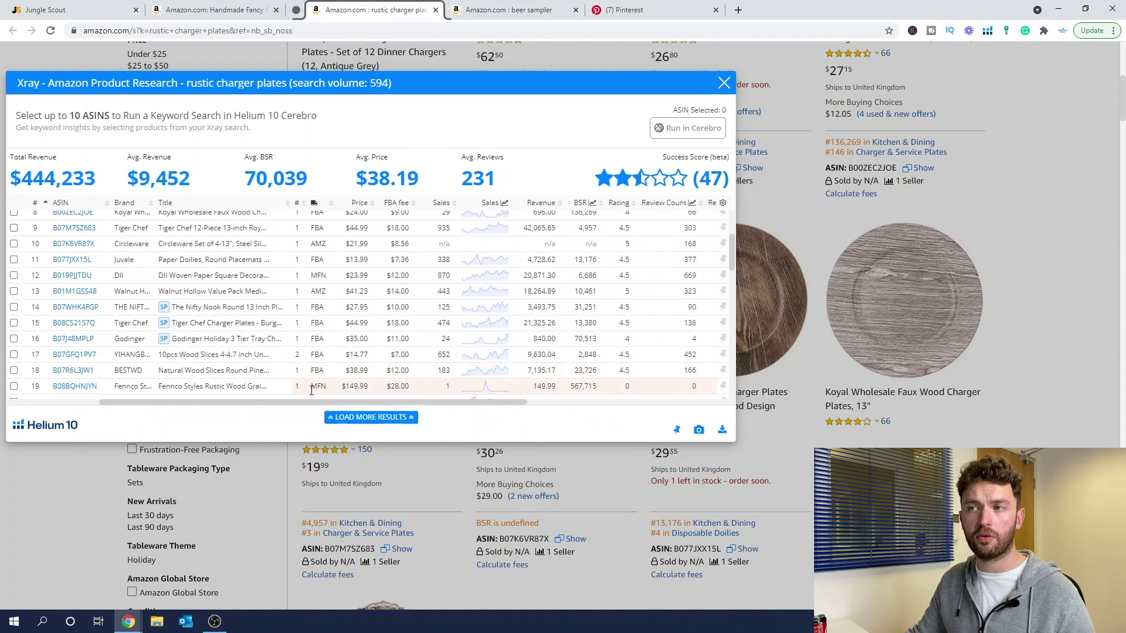
mouse_move(88, 372)
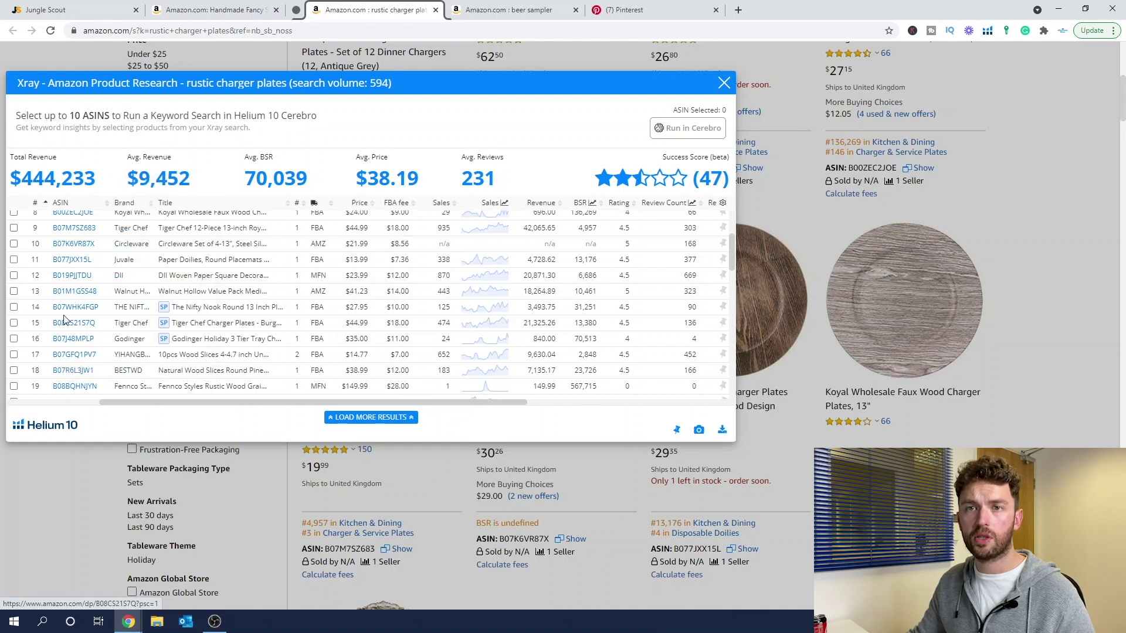
mouse_move(70, 330)
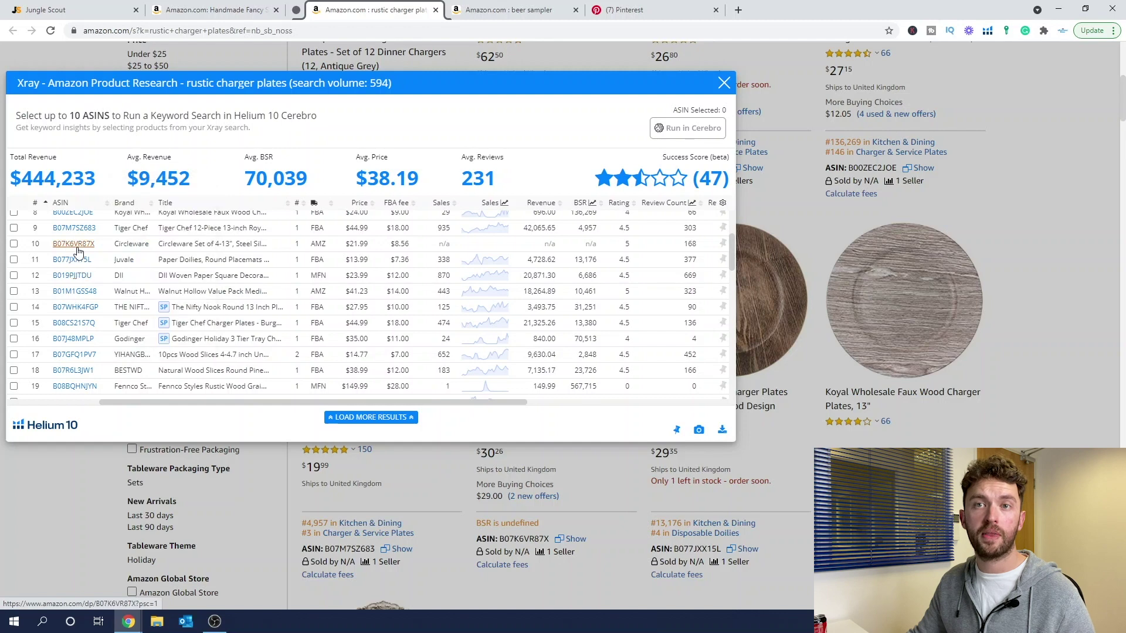
mouse_move(76, 250)
scroll(76, 252, "up", 2)
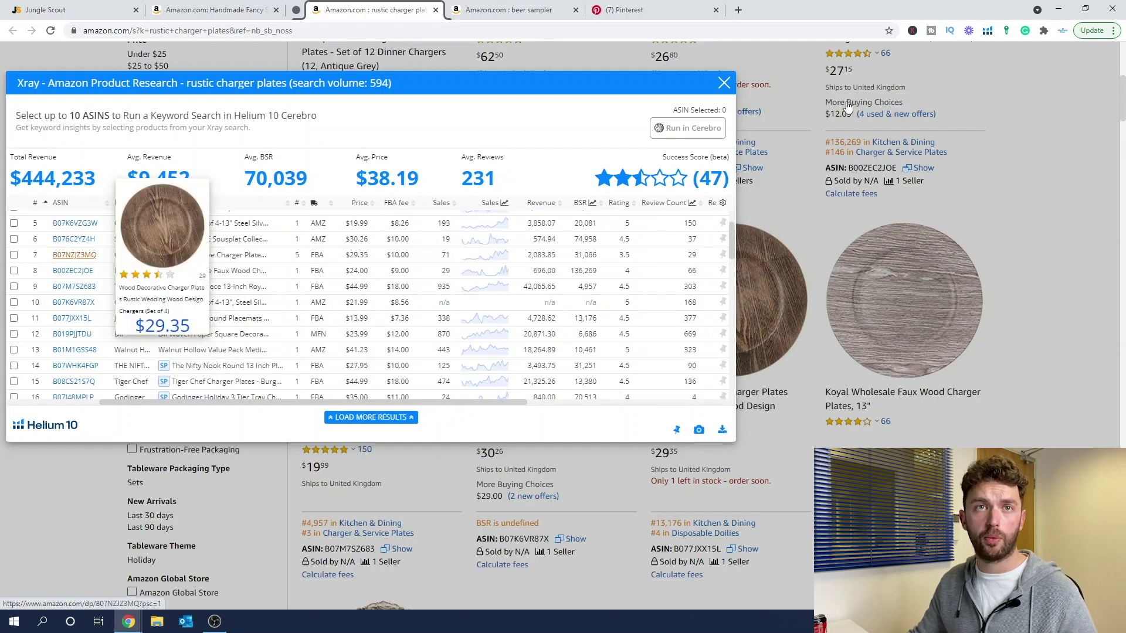
Step: Close the Xray report and open the Tiger Chef 12-piece antiqued white charger plate listing
left_click(724, 83)
scroll(691, 205, "down", 5)
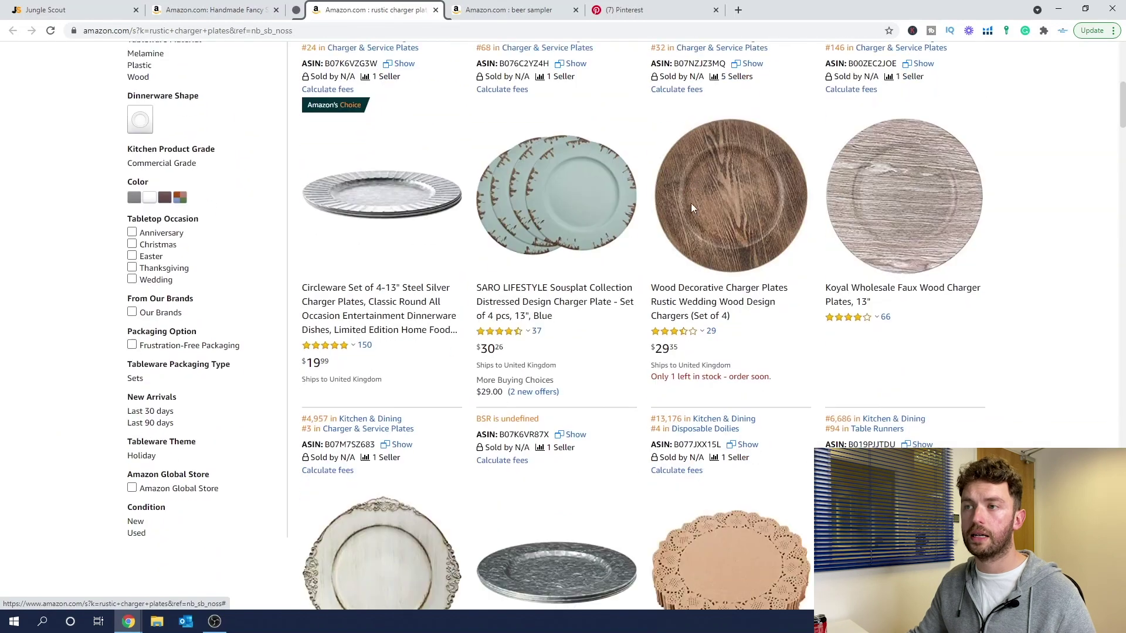
scroll(690, 207, "down", 3)
scroll(630, 256, "up", 1)
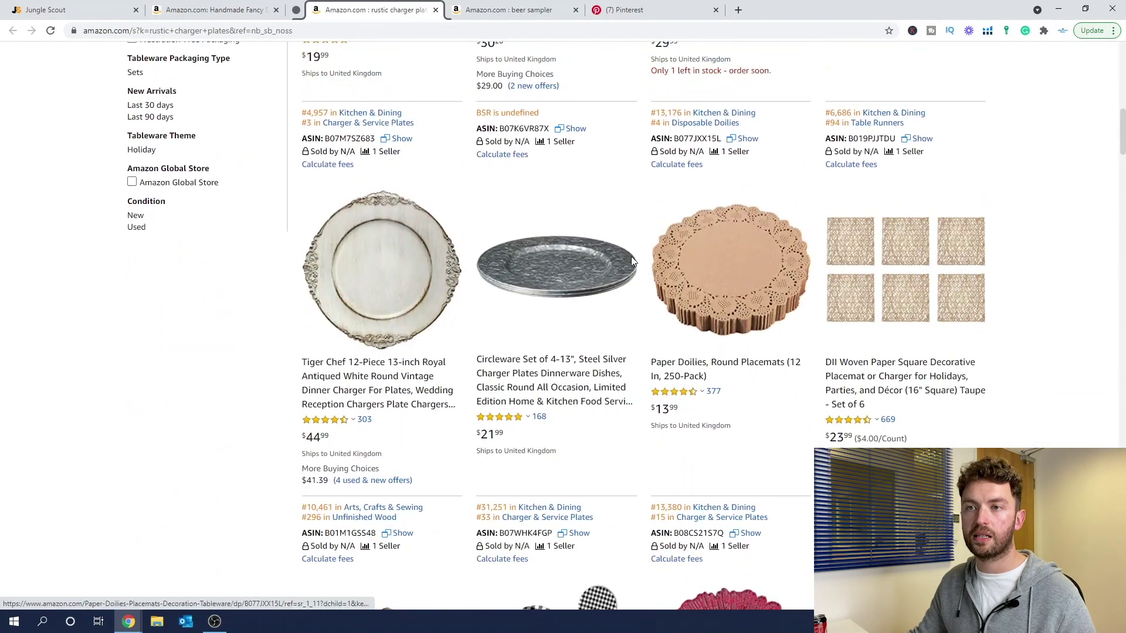
left_click(373, 273)
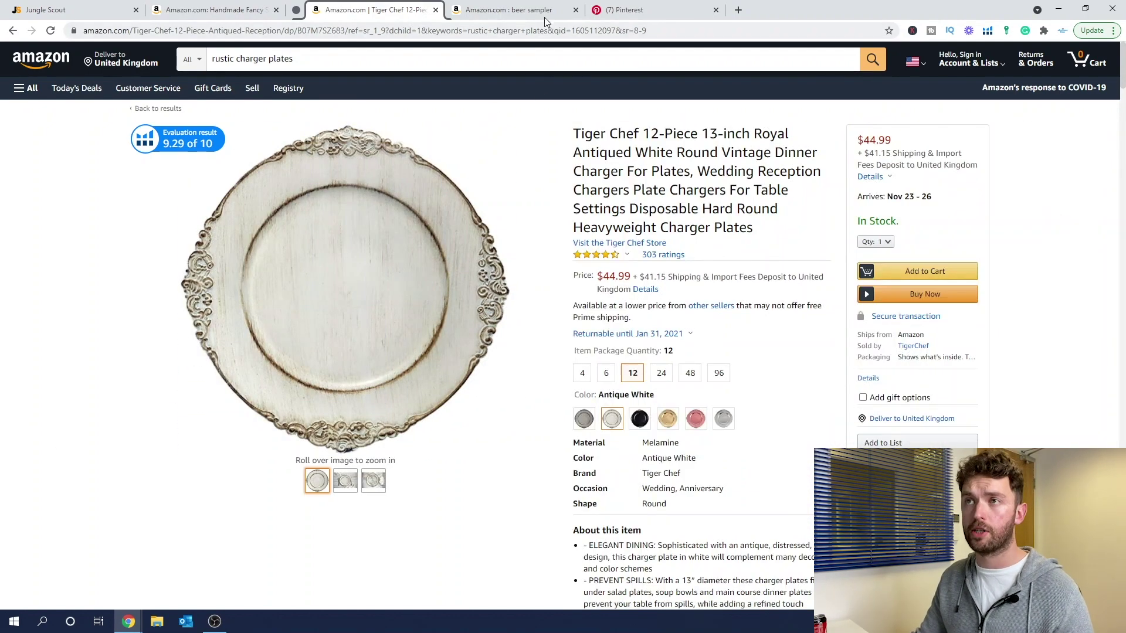
Step: Switch to the Amazon results for "beer sampler" and look over the top listings' designs, prices and reviews
left_click(545, 17)
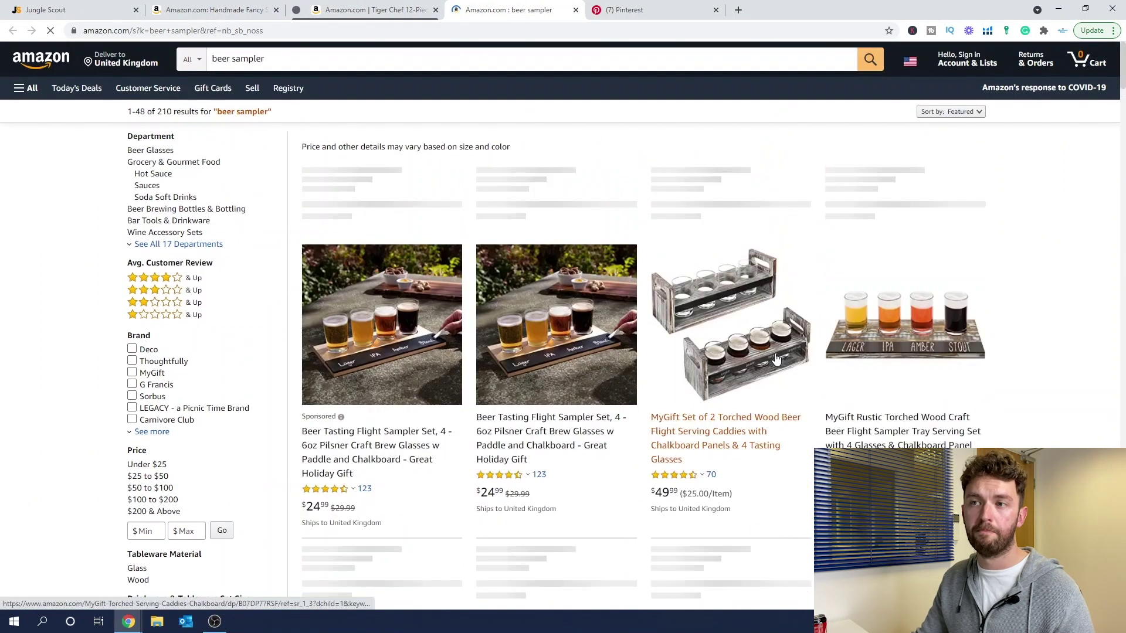
scroll(819, 337, "down", 1)
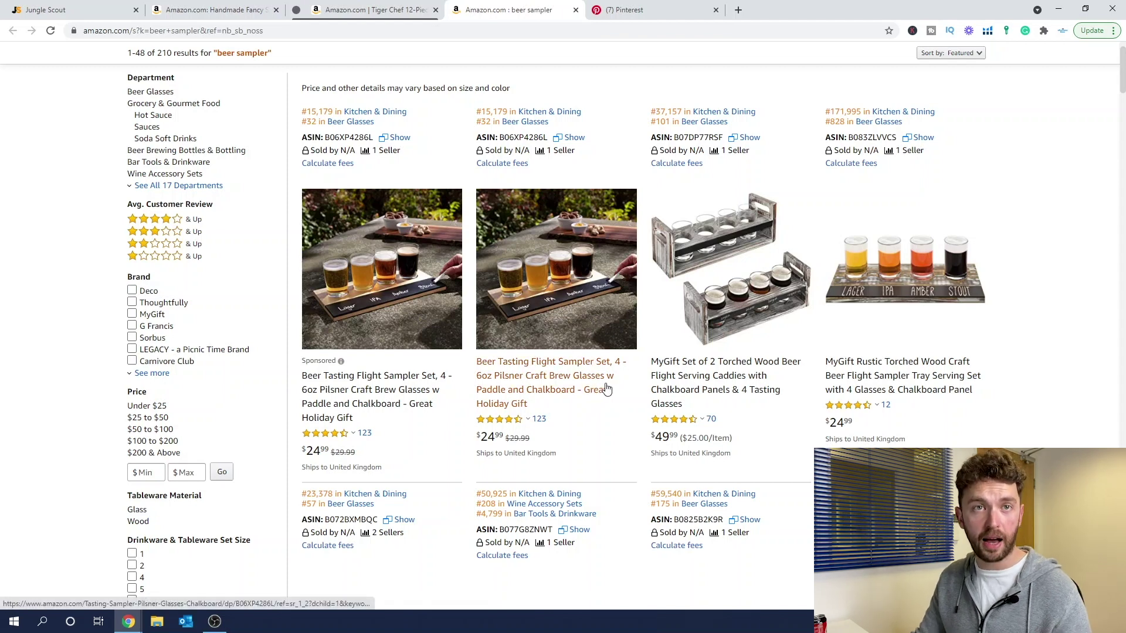
scroll(681, 334, "down", 2)
scroll(681, 334, "down", 3)
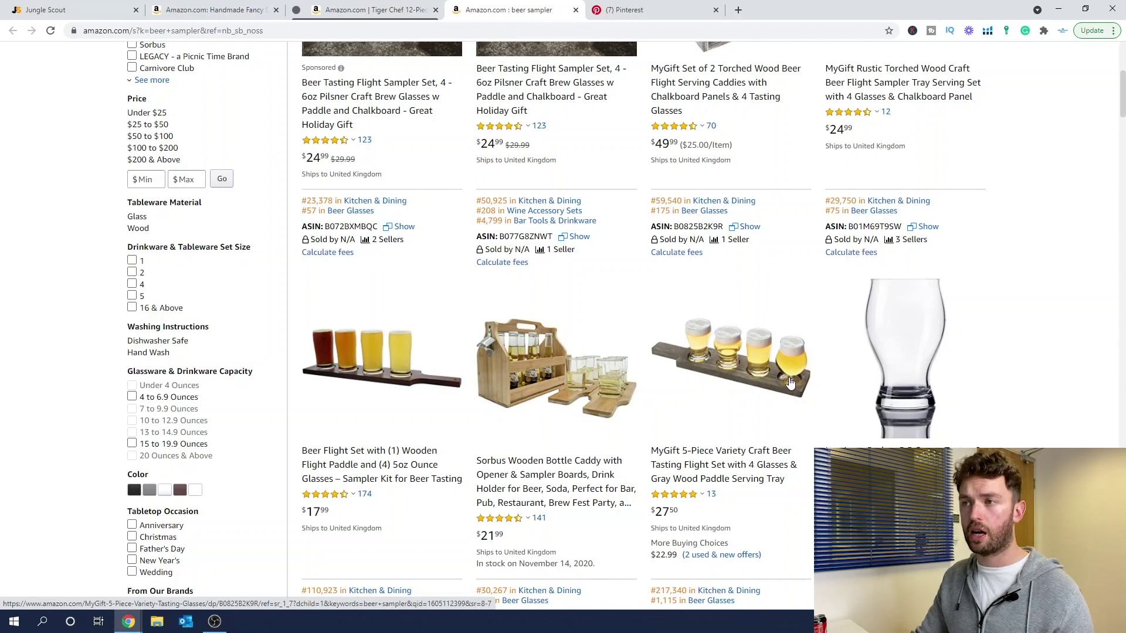
scroll(821, 377, "up", 6)
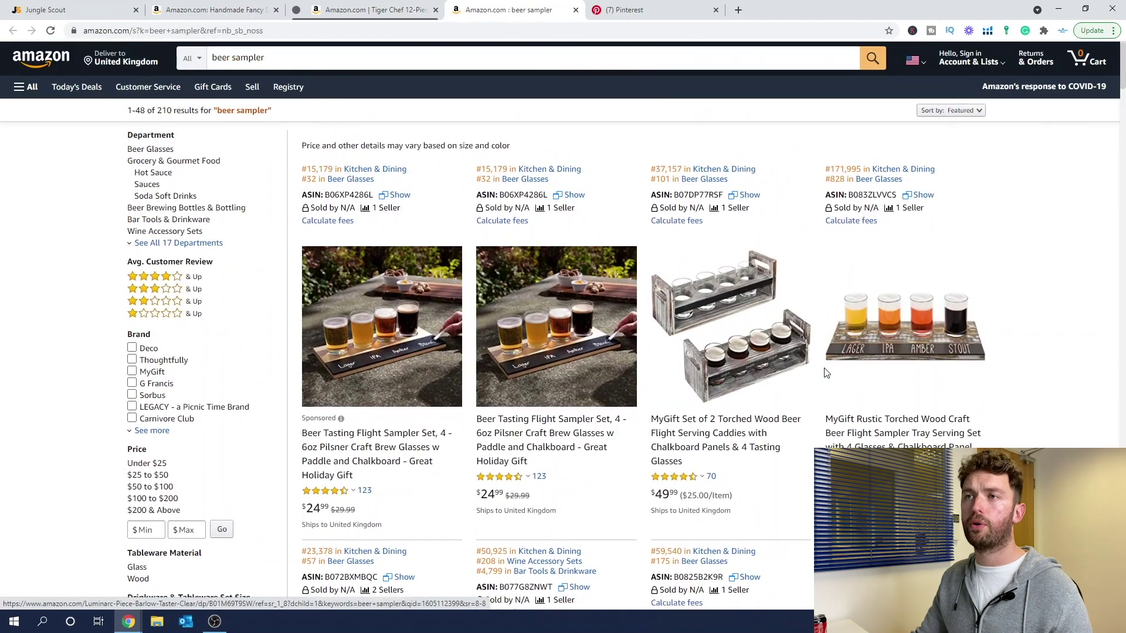
Step: Search Pinterest for "beer sampler" to find design ideas
left_click(618, 8)
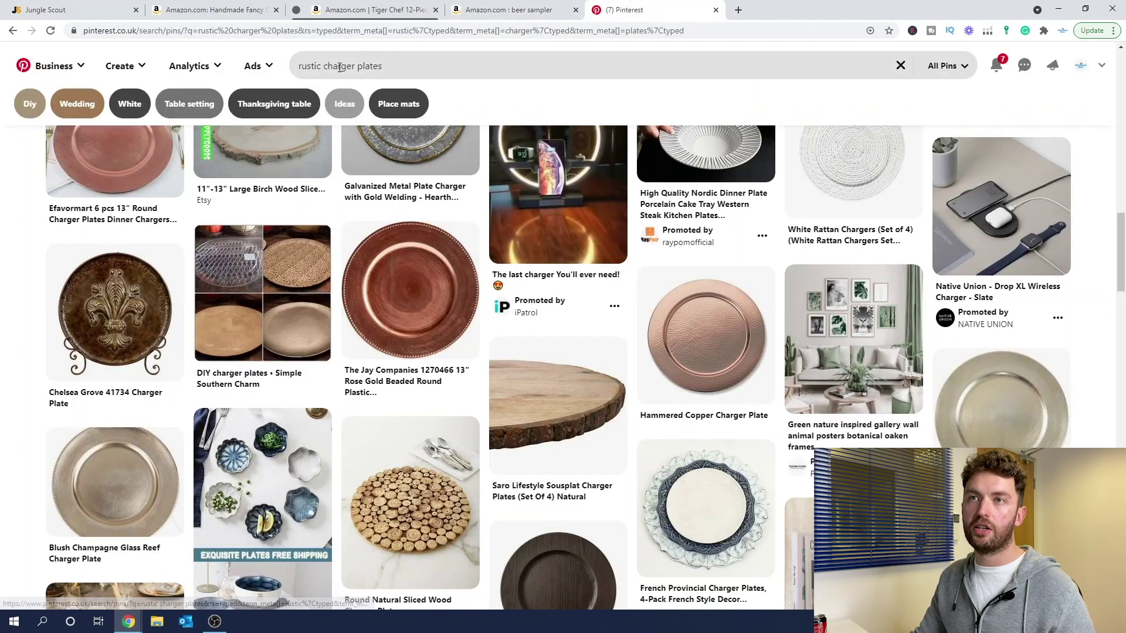
left_click(293, 65)
type("b")
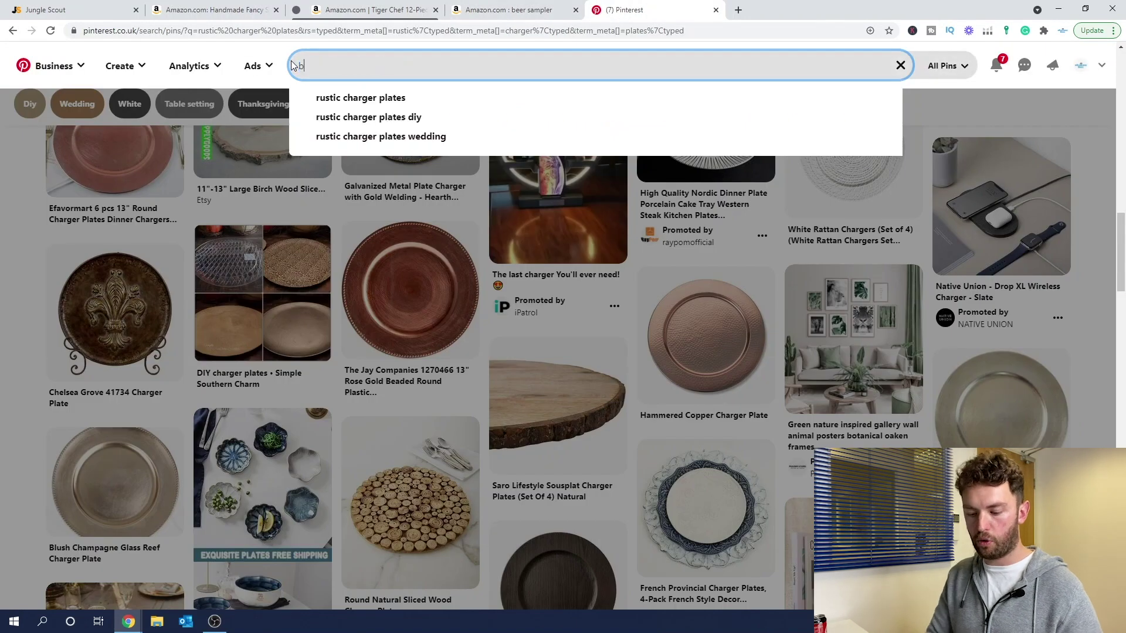
type("eer sampler")
key("Return")
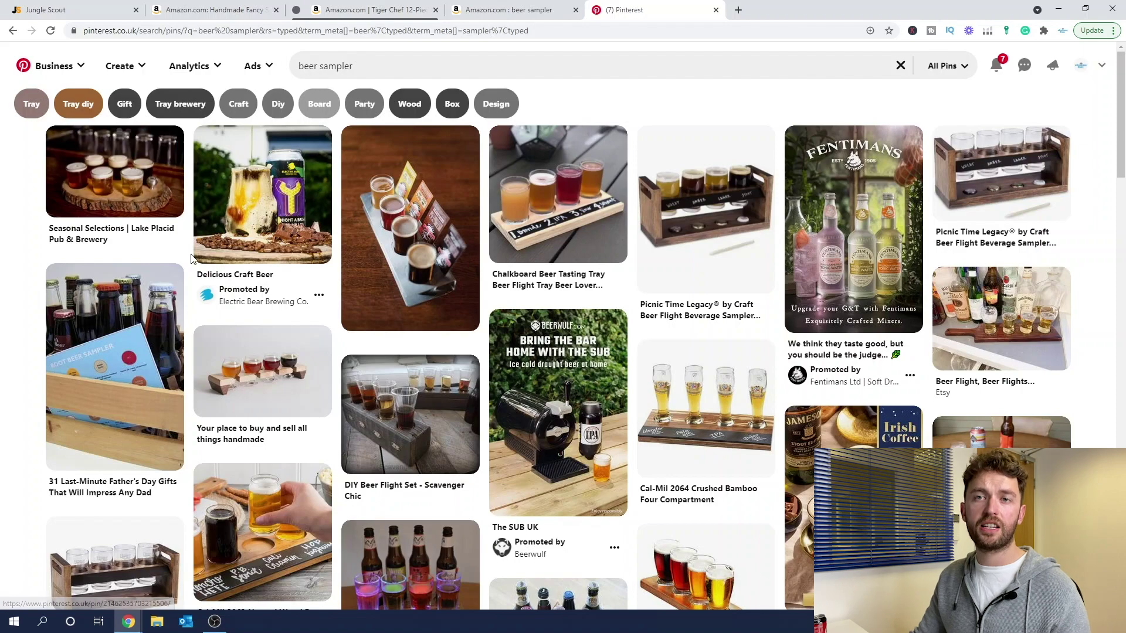
Step: Go back to the Amazon "beer sampler" results and browse the full range of listings to compare their designs with the Pinterest pins
left_click(470, 8)
scroll(576, 217, "down", 6)
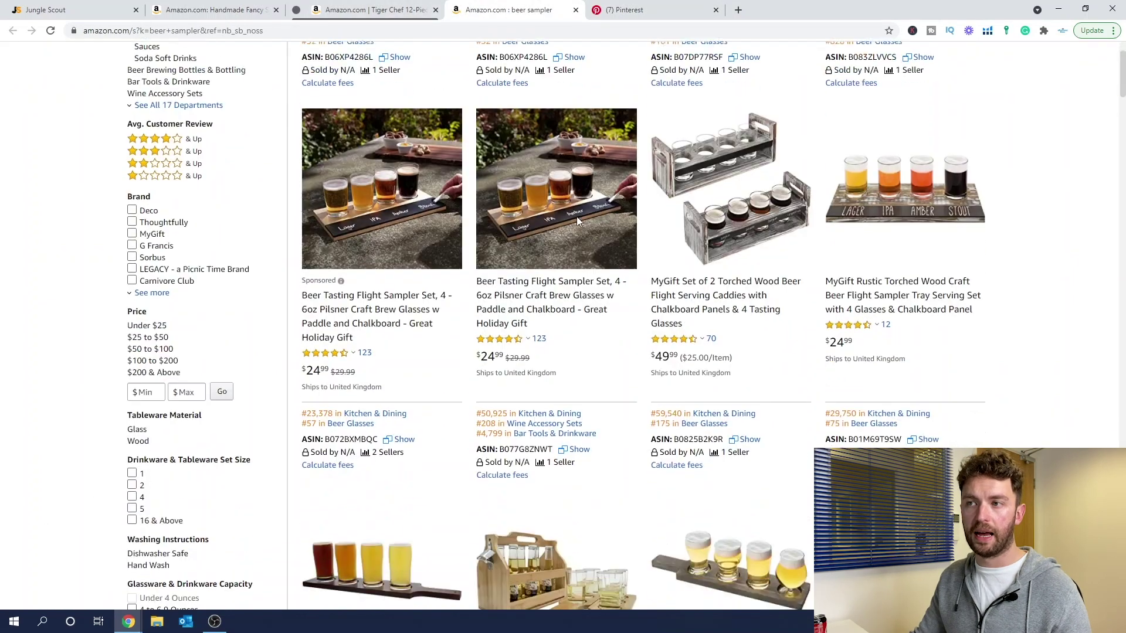
scroll(577, 221, "down", 12)
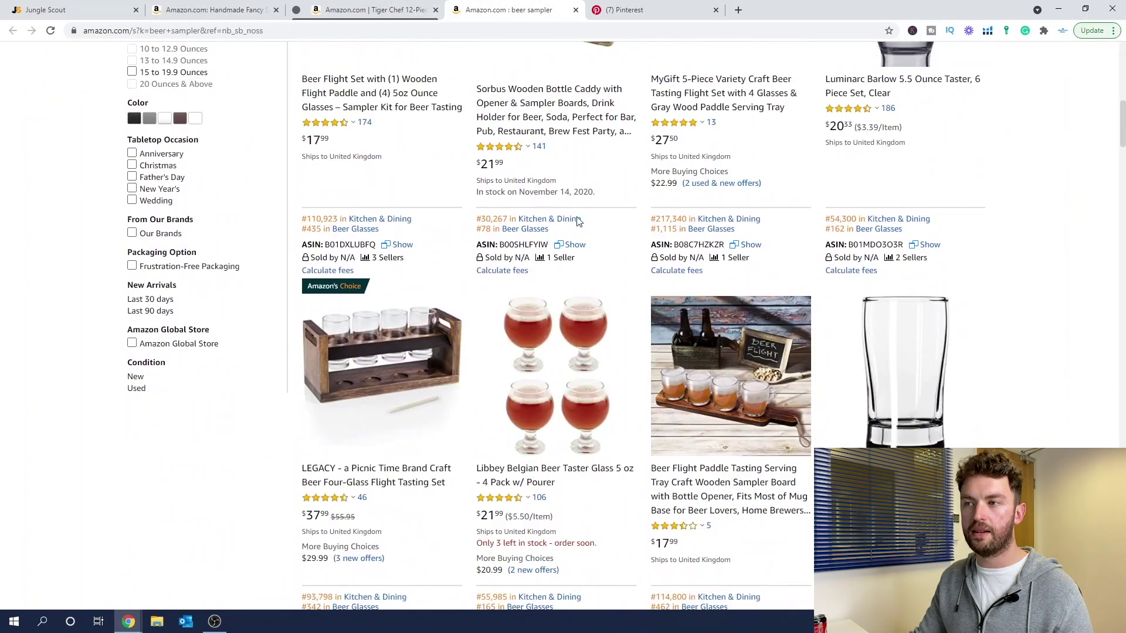
scroll(577, 221, "down", 10)
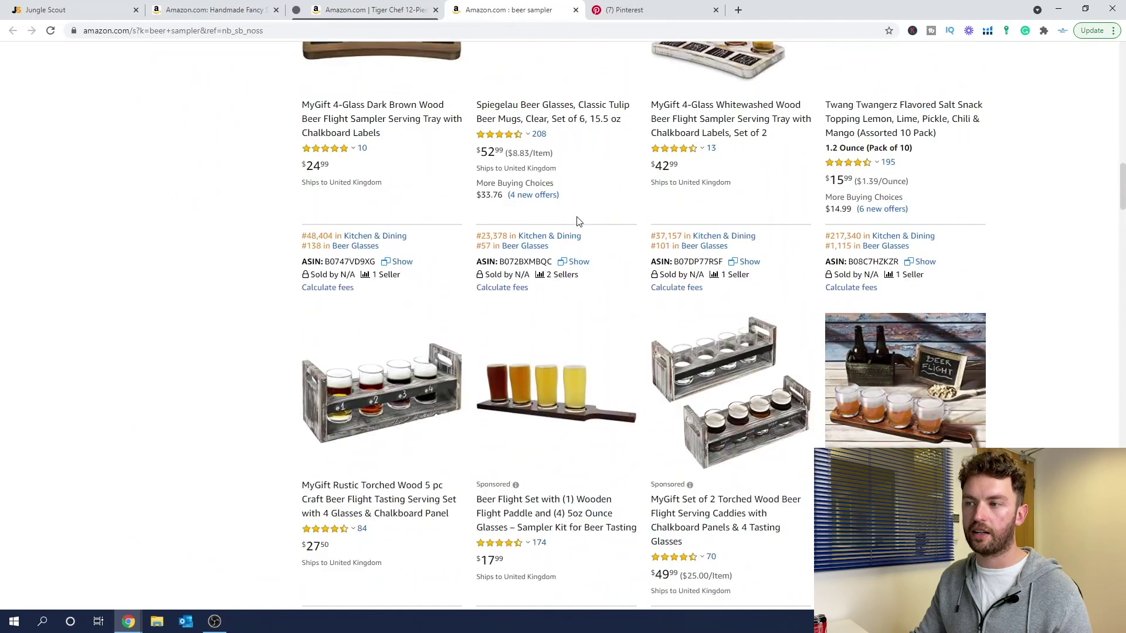
scroll(577, 221, "down", 10)
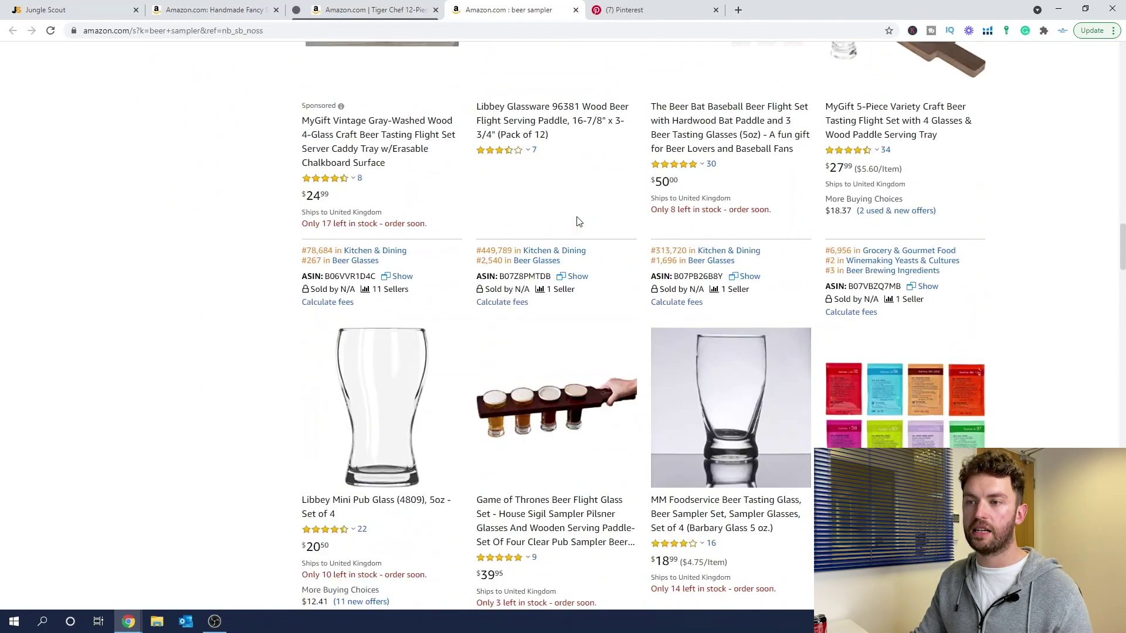
scroll(577, 221, "up", 10)
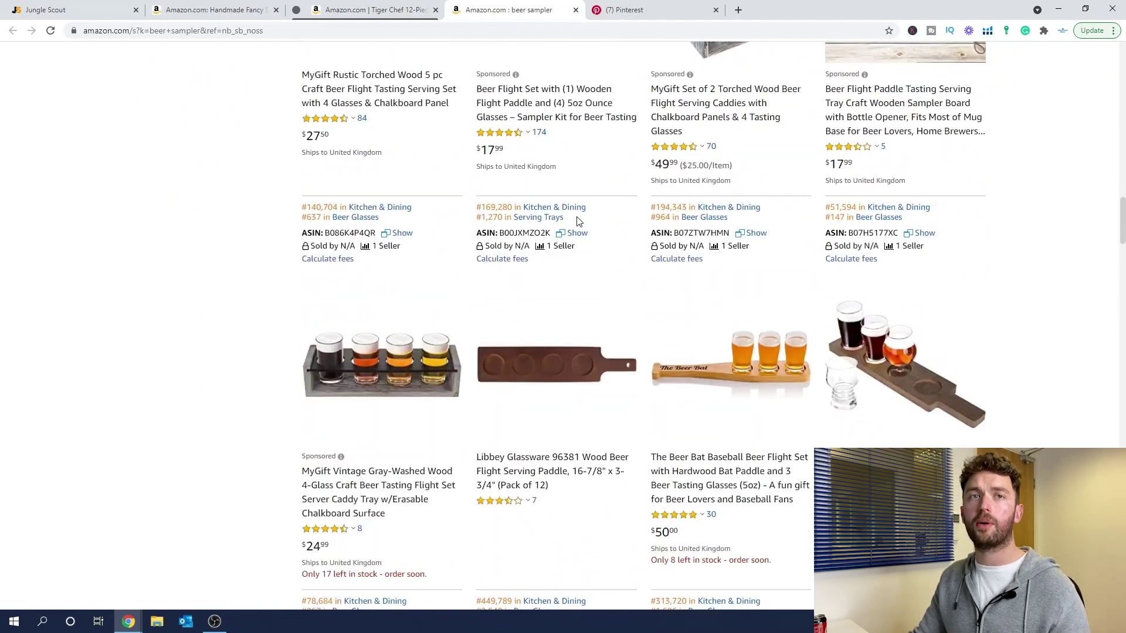
scroll(581, 223, "up", 9)
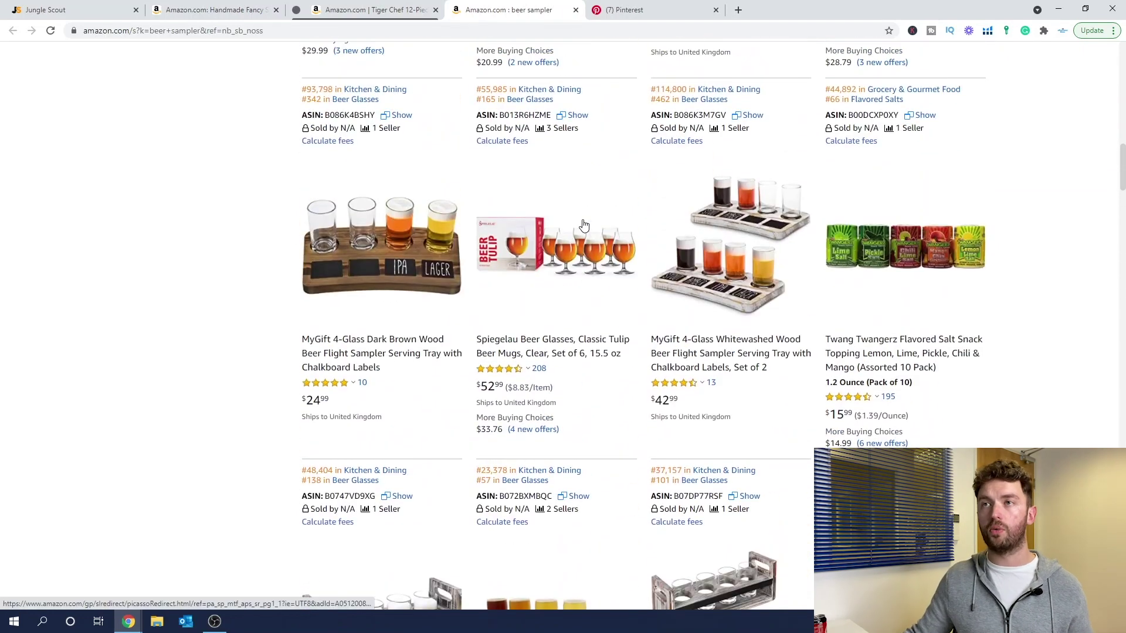